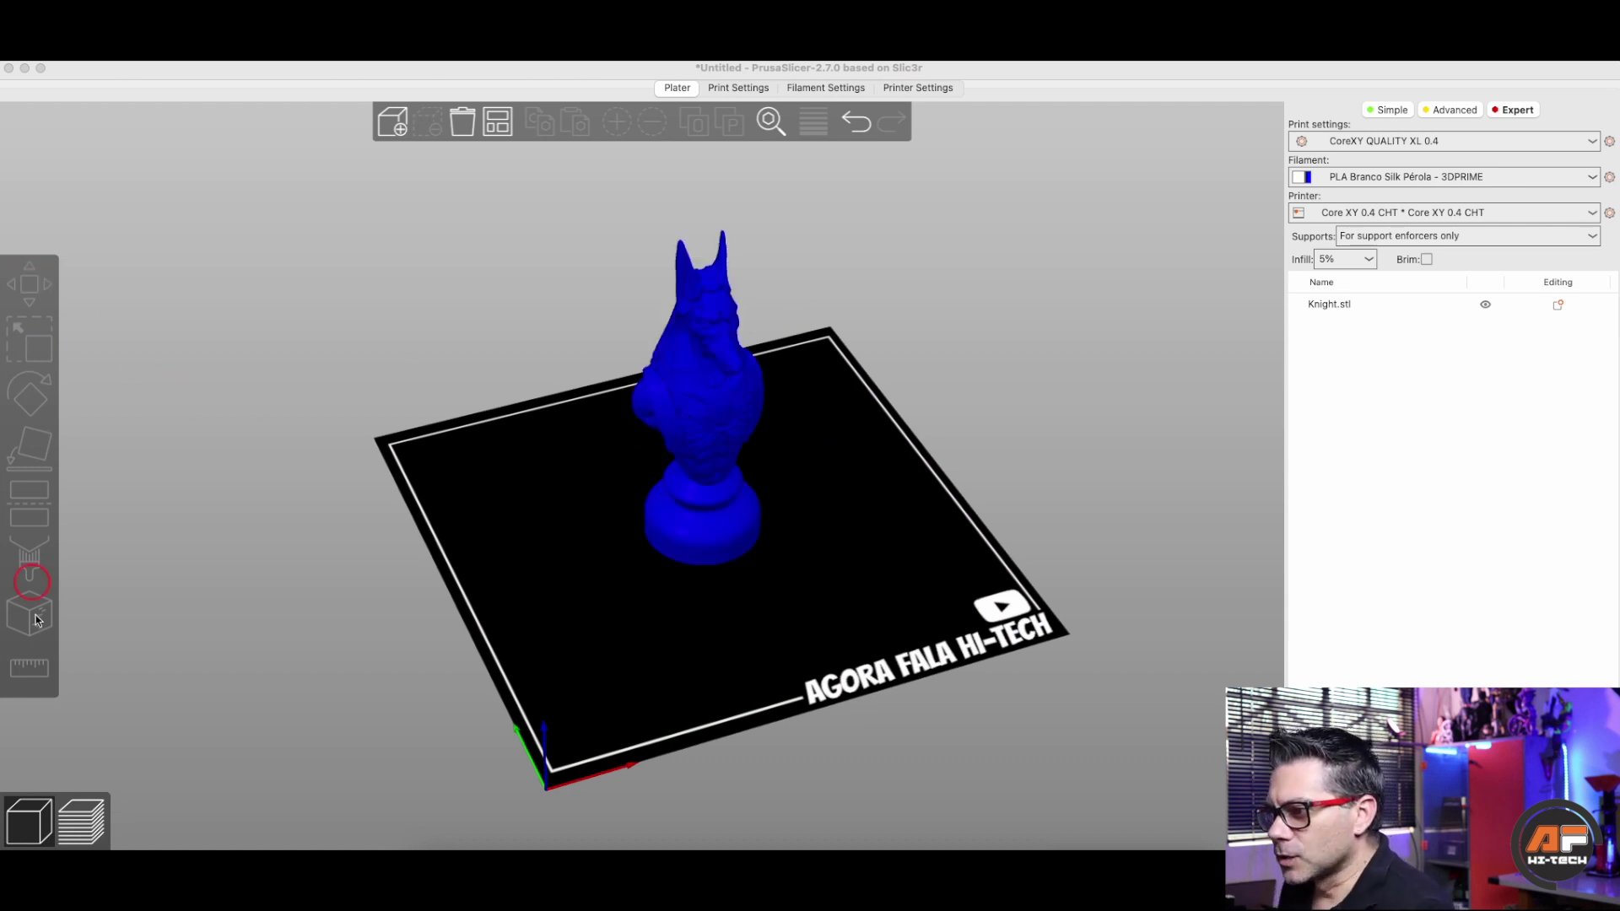
Step: Select the Knight model on the print bed and view it from the front
{"action": "left_click_drag", "start_coordinate": [758, 593], "coordinate": [735, 625]}
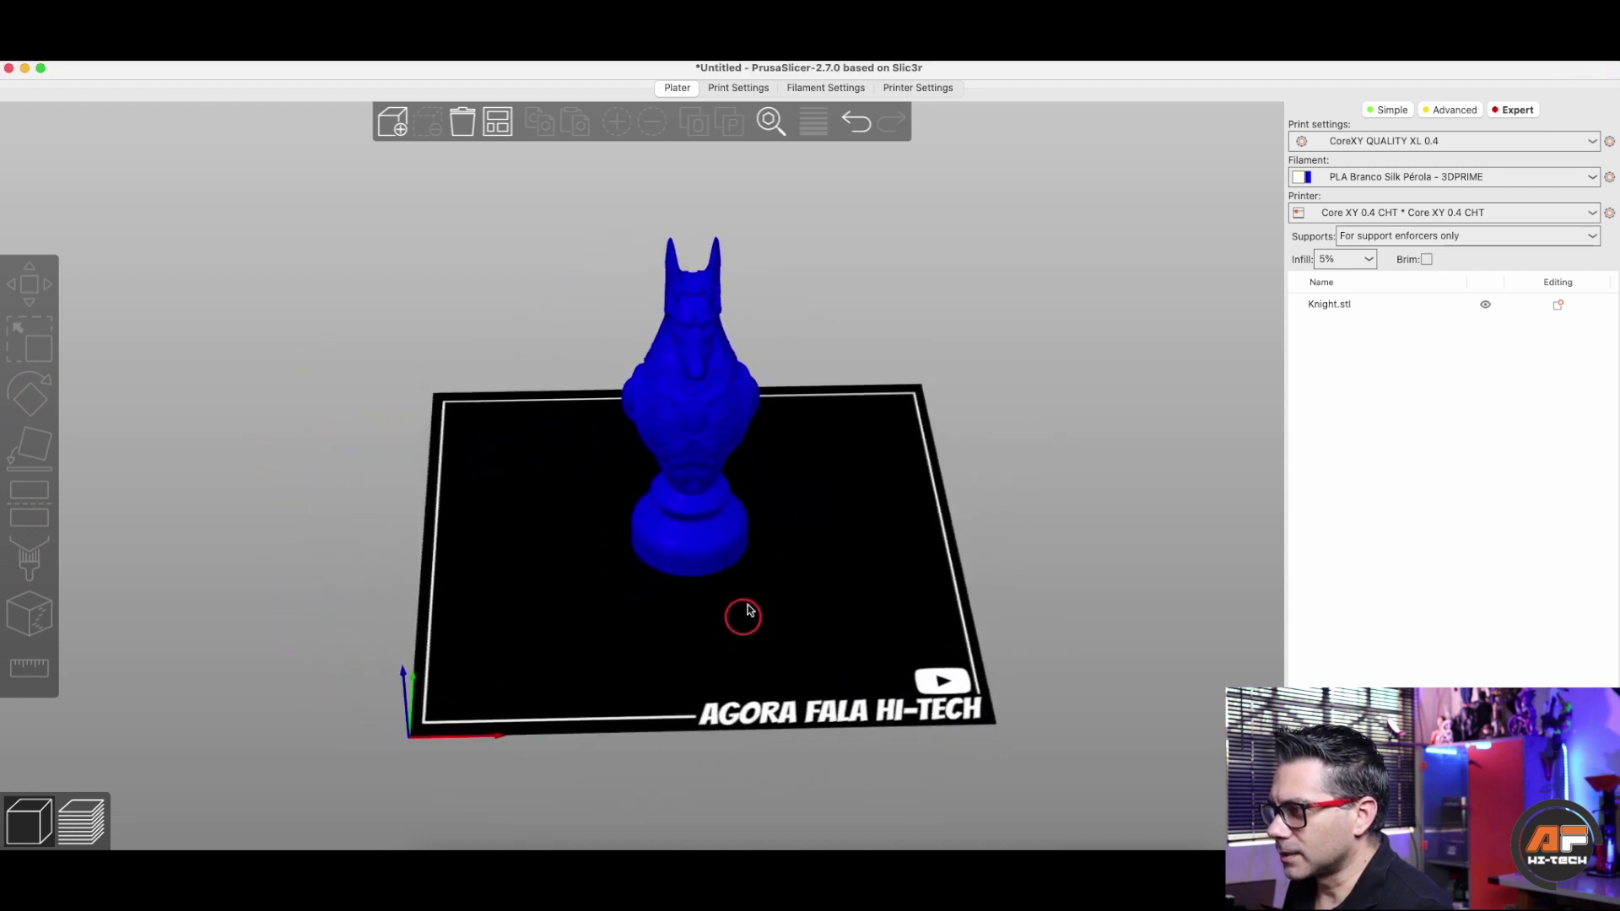
{"action": "left_click", "coordinate": [684, 428]}
{"action": "left_click_drag", "start_coordinate": [317, 557], "coordinate": [228, 540]}
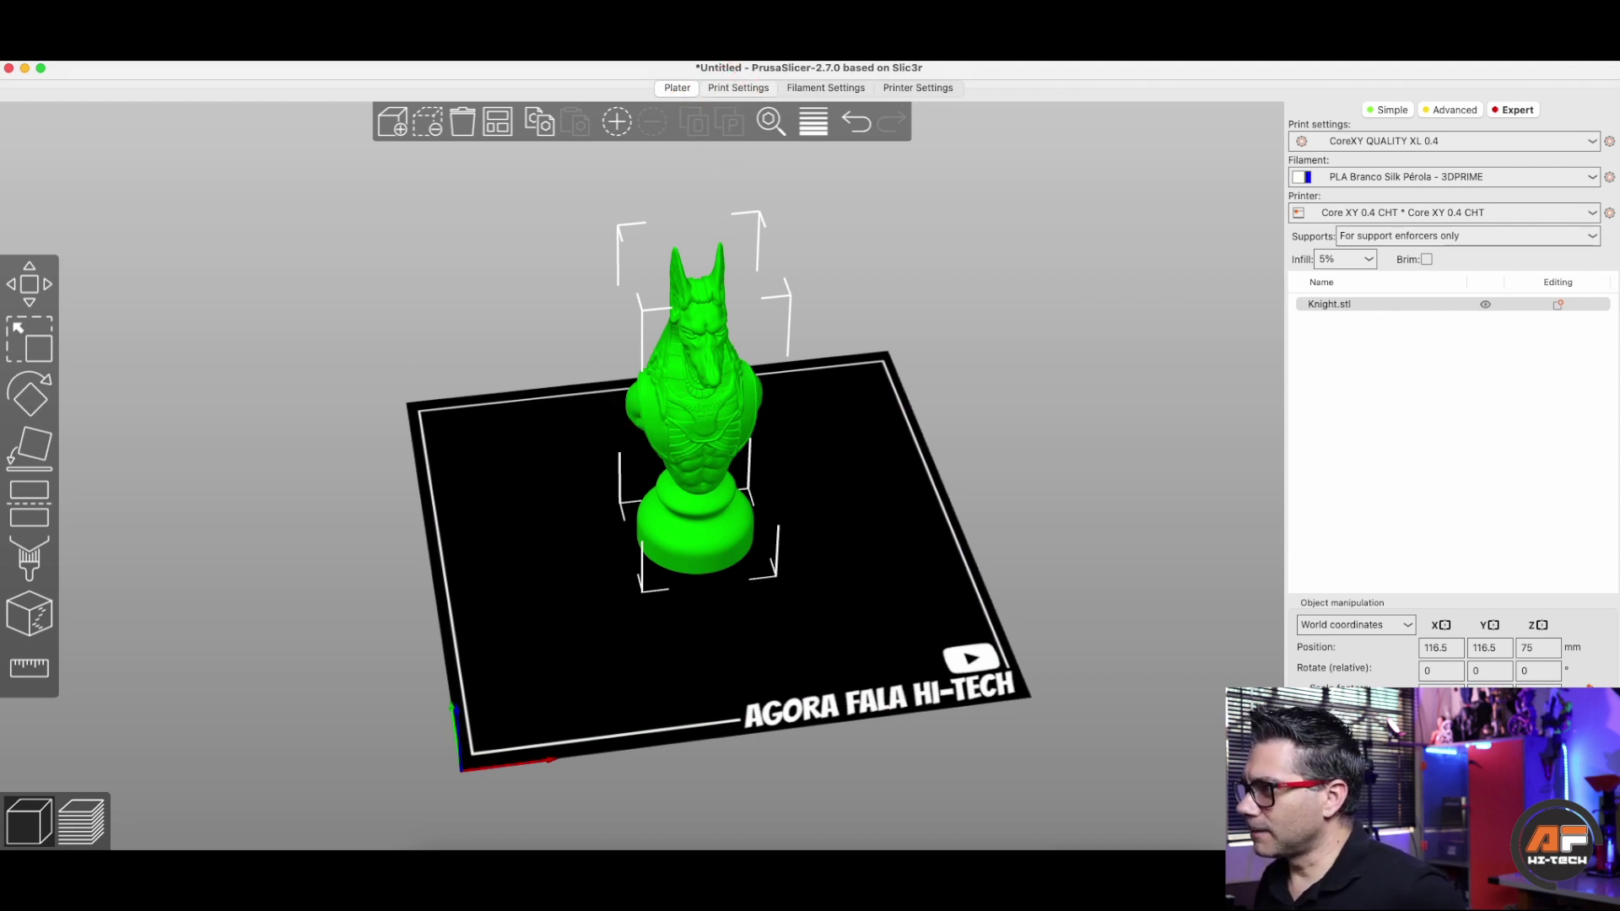
Step: Look through the print, filament and printer settings, and check the physical printer's host upload settings without changing them
{"action": "left_click", "coordinate": [739, 88]}
{"action": "left_click", "coordinate": [823, 88]}
{"action": "left_click", "coordinate": [901, 88]}
{"action": "left_click", "coordinate": [794, 87]}
{"action": "left_click", "coordinate": [738, 87]}
{"action": "left_click", "coordinate": [678, 88]}
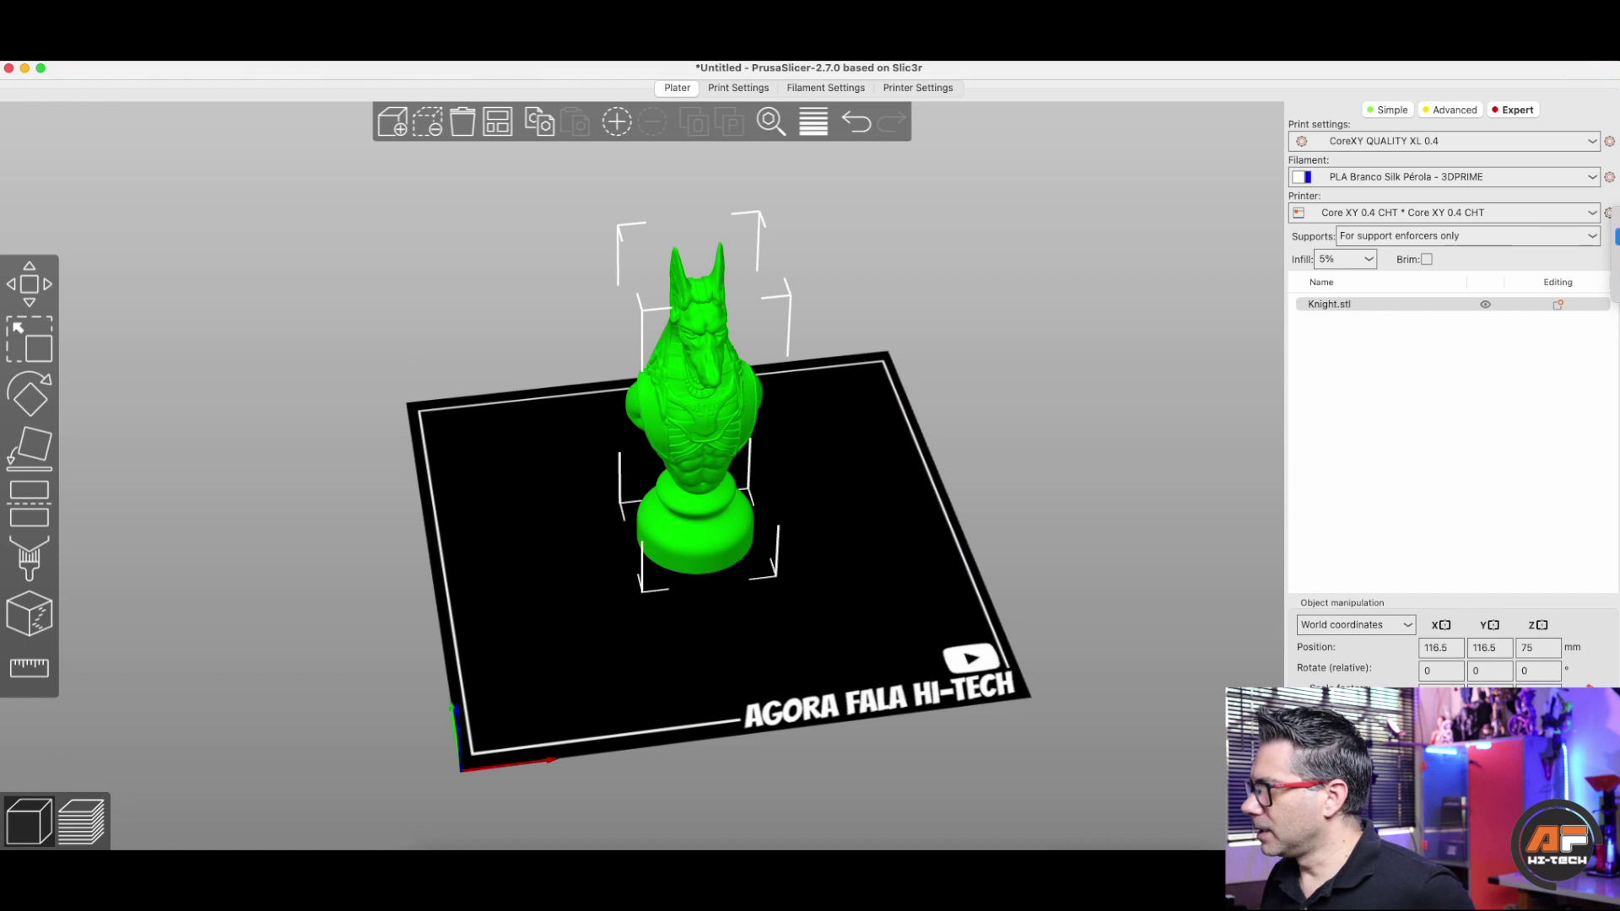
{"action": "left_click", "coordinate": [1609, 213]}
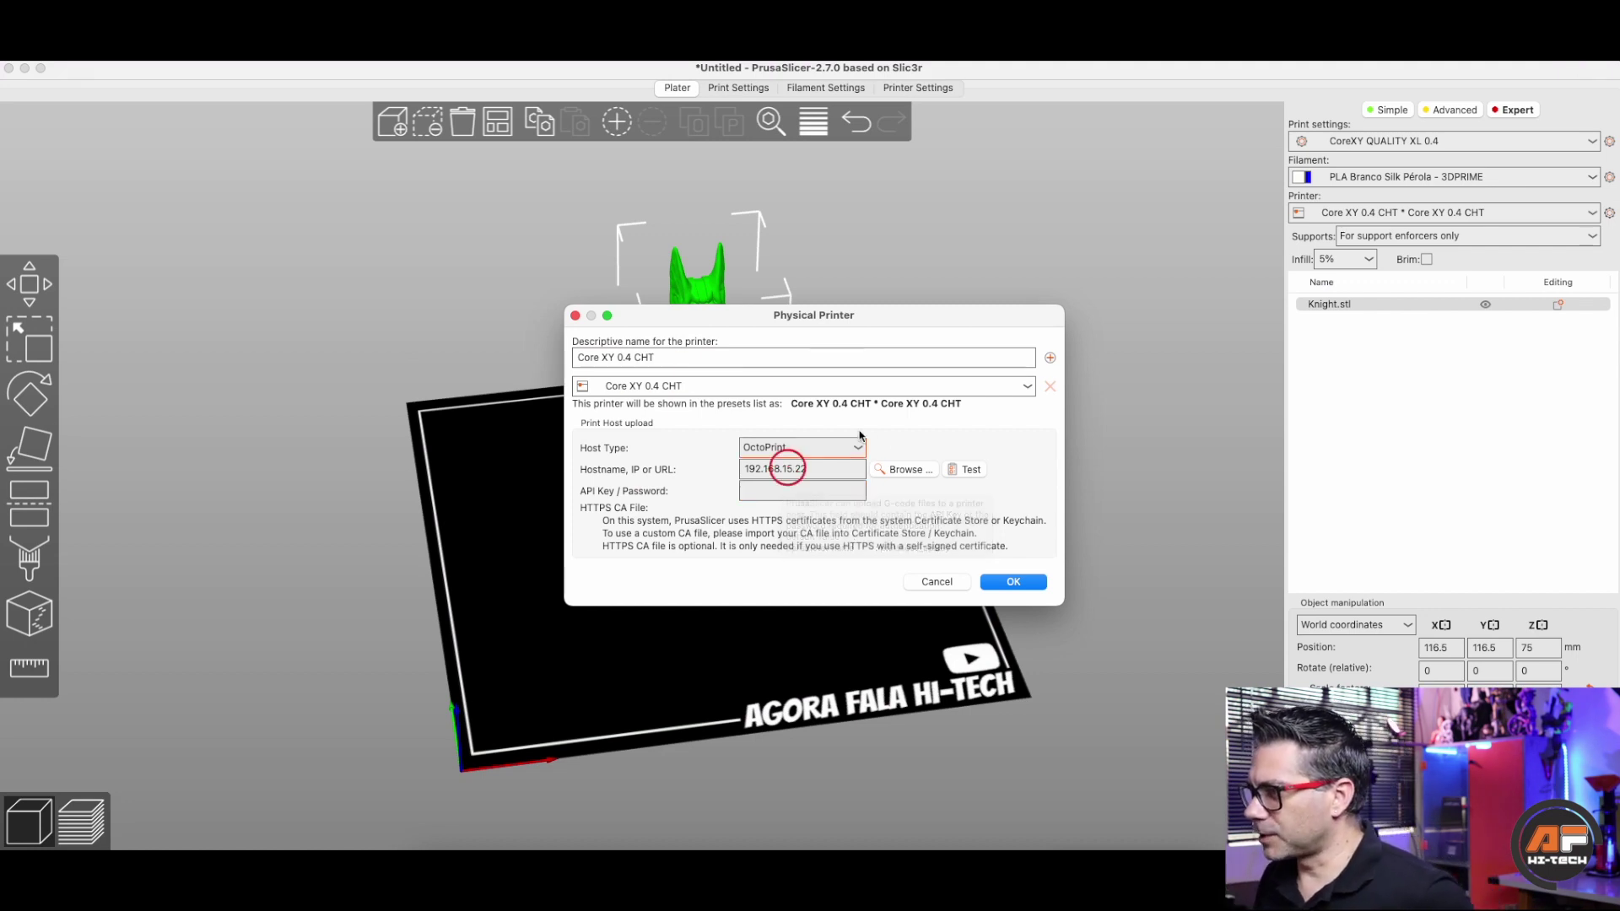
{"action": "left_click", "coordinate": [576, 316]}
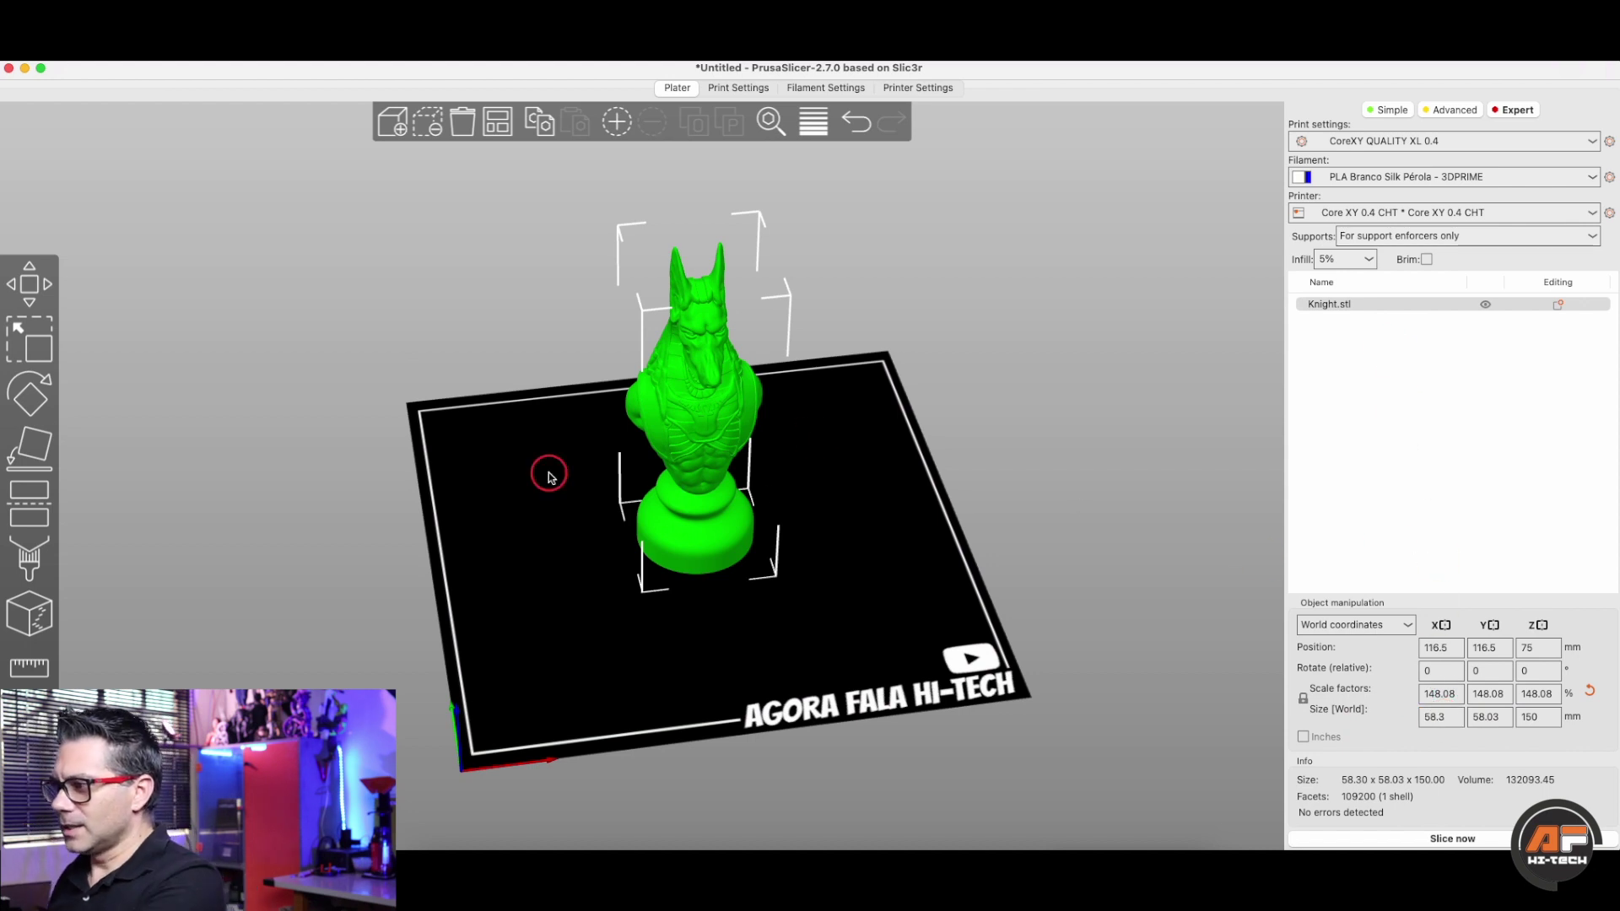
Step: Slice the Knight model and show its layer preview
{"action": "left_click", "coordinate": [77, 832]}
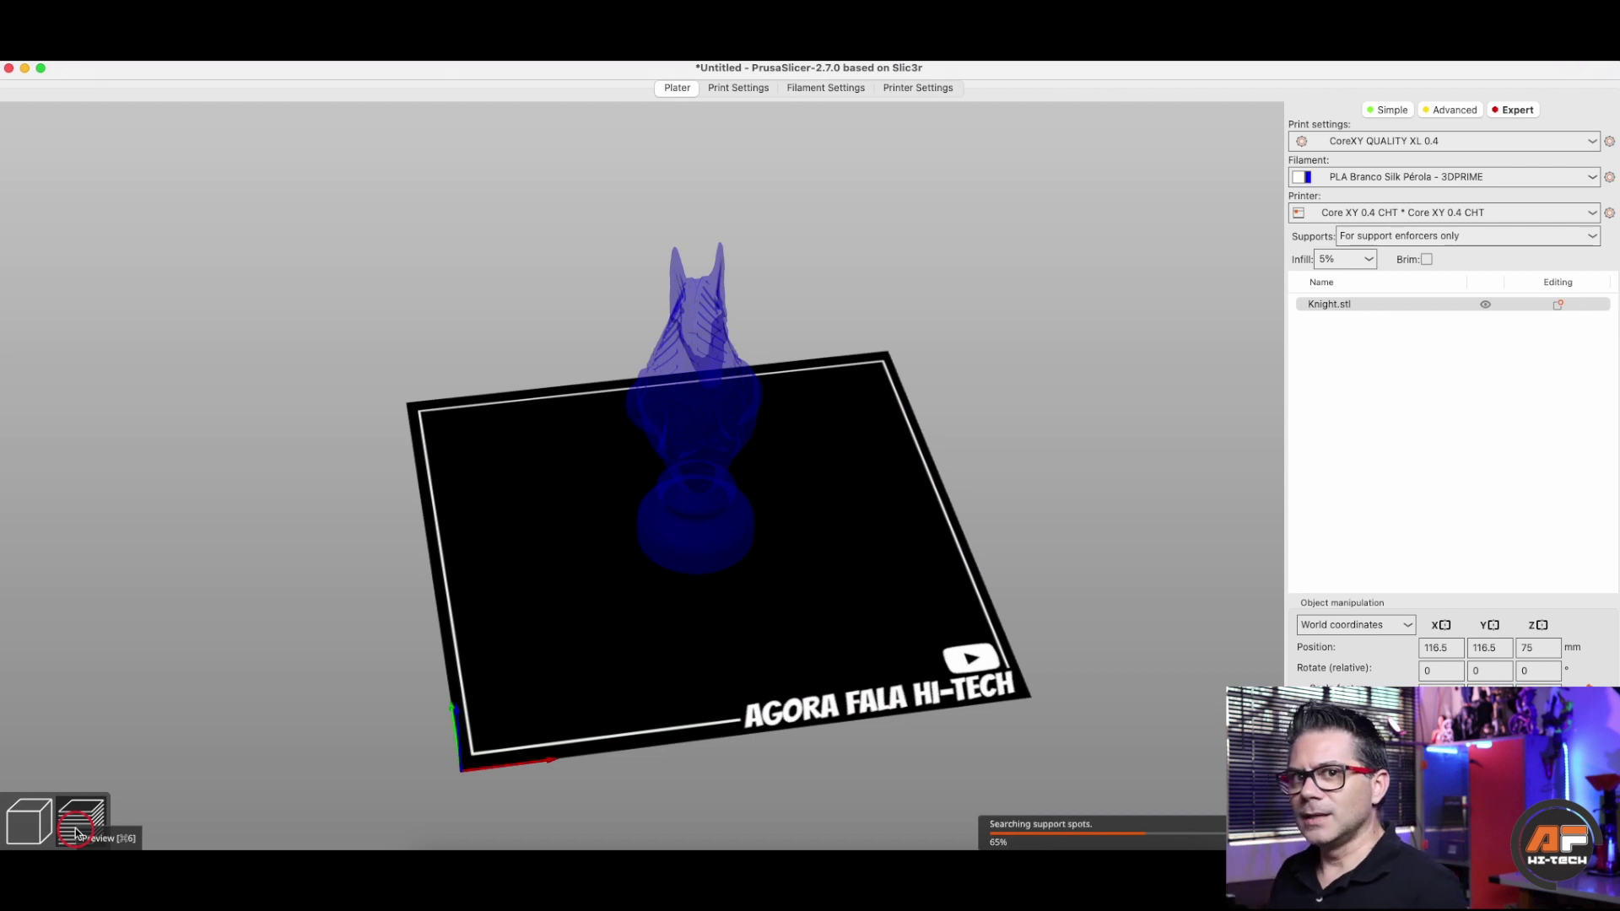
{"action": "left_click", "coordinate": [75, 834]}
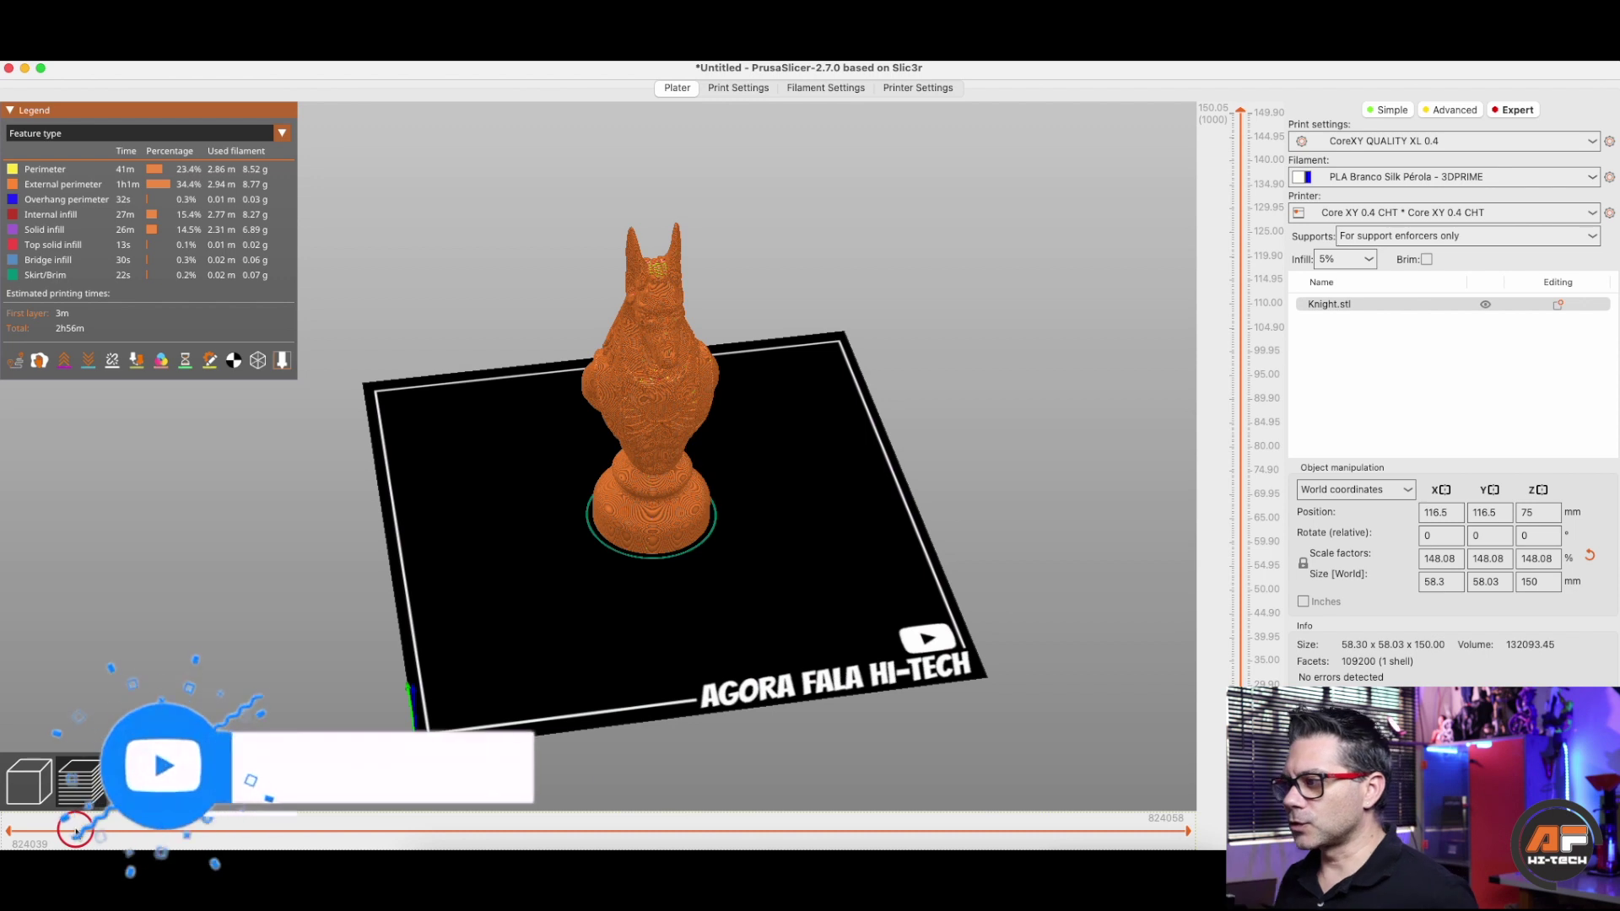
Step: Examine the print profile's layers and perimeters, infill, skirt and brim, and support material settings, and return to the sliced preview
{"action": "left_click", "coordinate": [750, 87]}
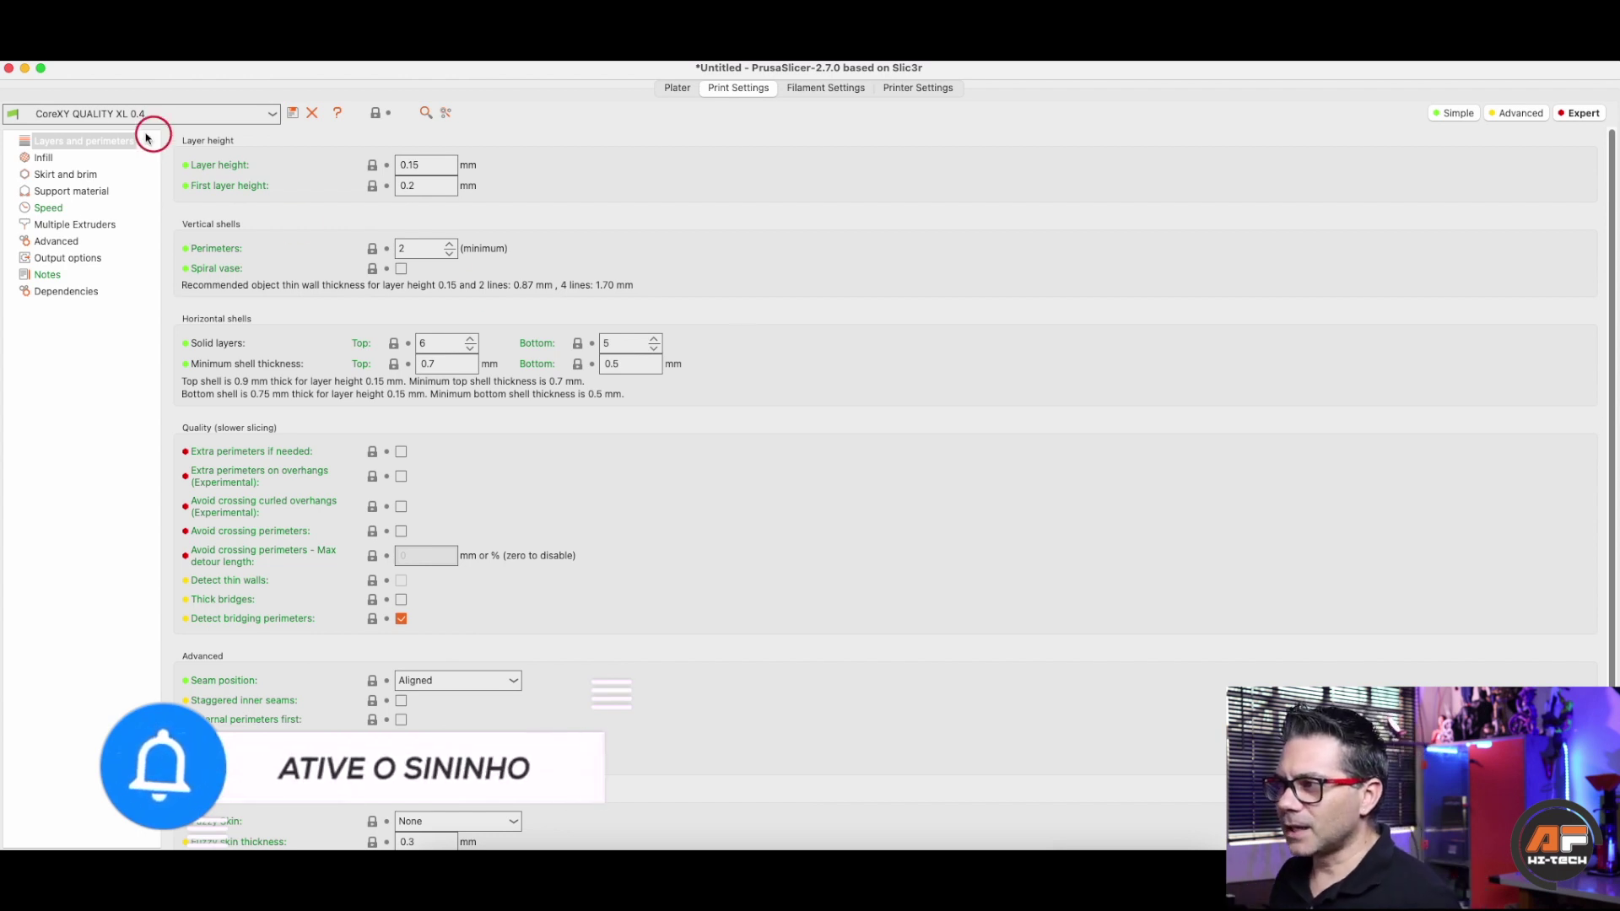
{"action": "left_click", "coordinate": [59, 174]}
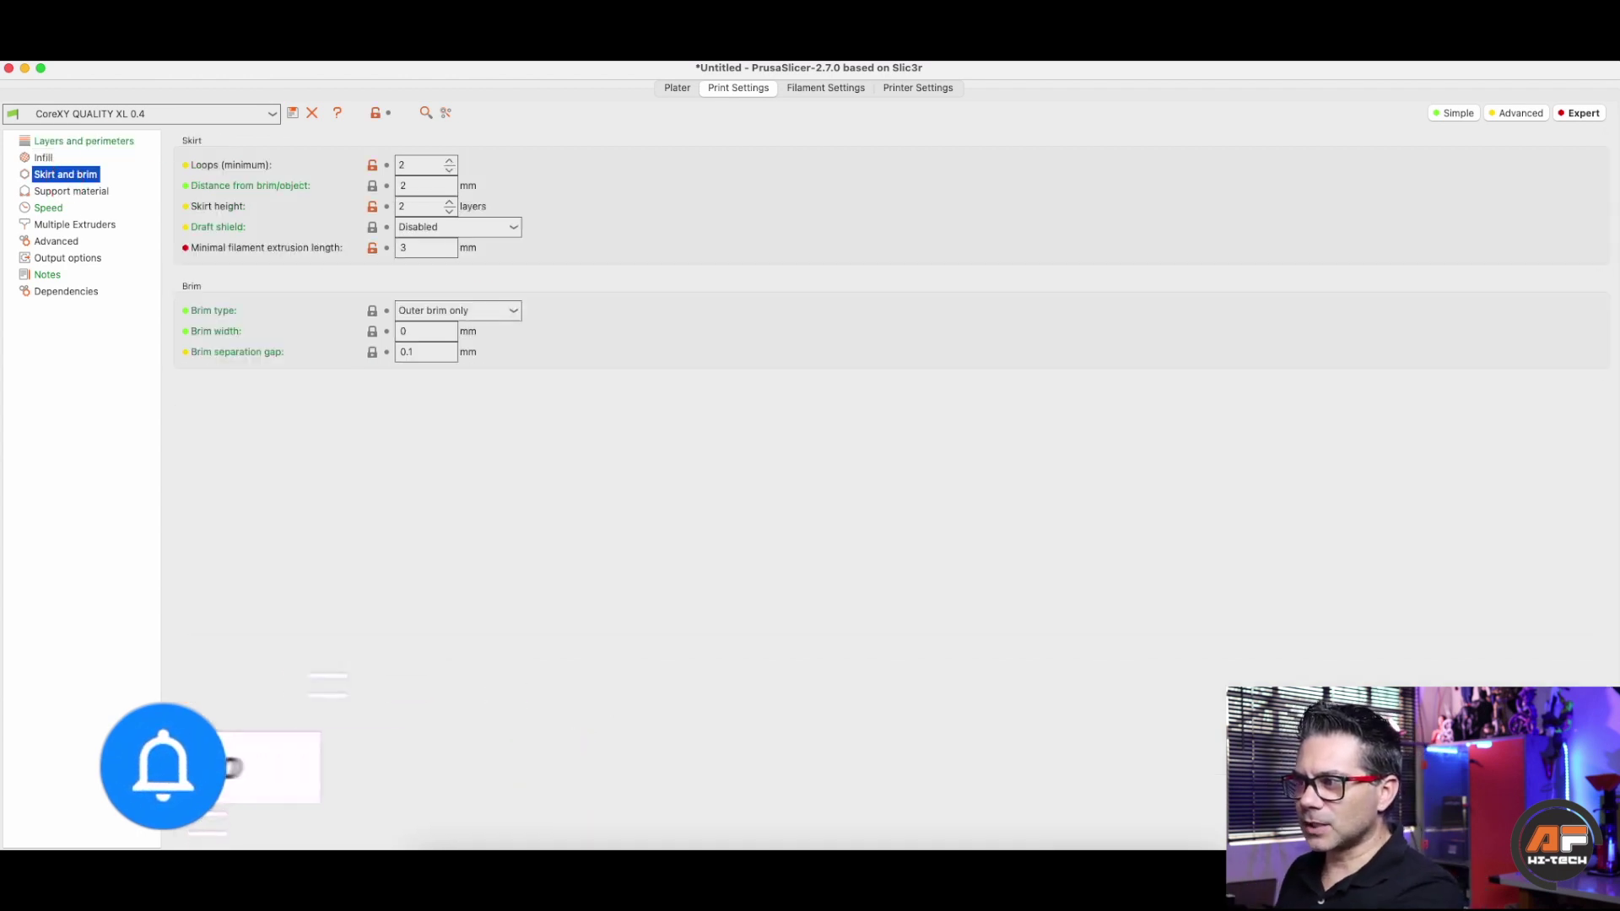
{"action": "left_click", "coordinate": [65, 193]}
{"action": "left_click", "coordinate": [63, 175]}
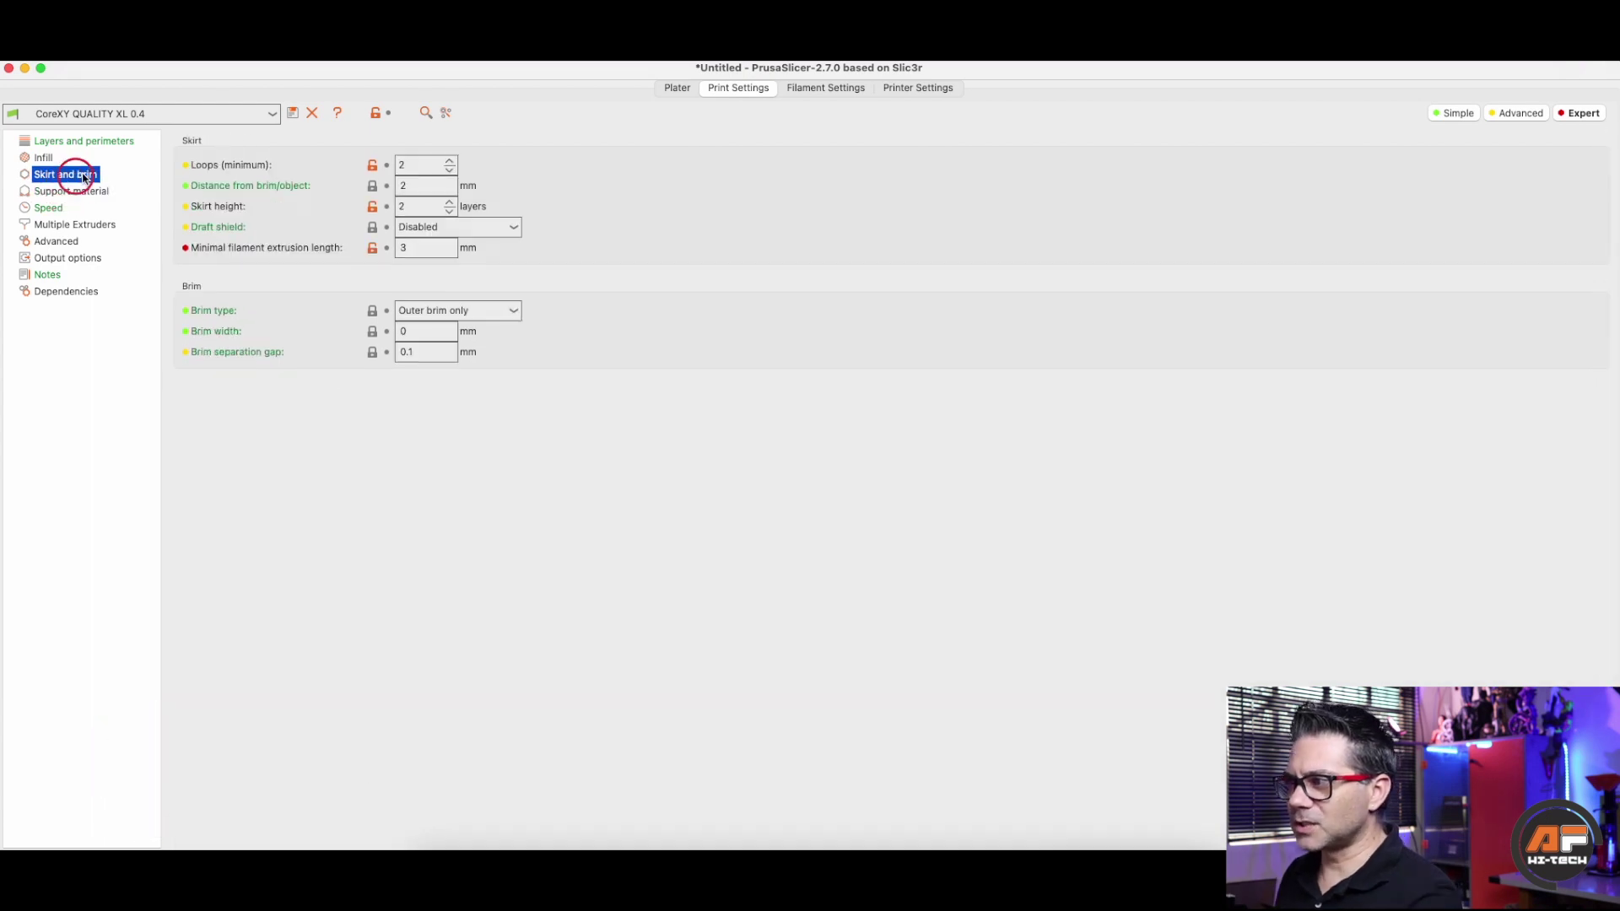
{"action": "left_click", "coordinate": [47, 155]}
{"action": "left_click", "coordinate": [52, 141]}
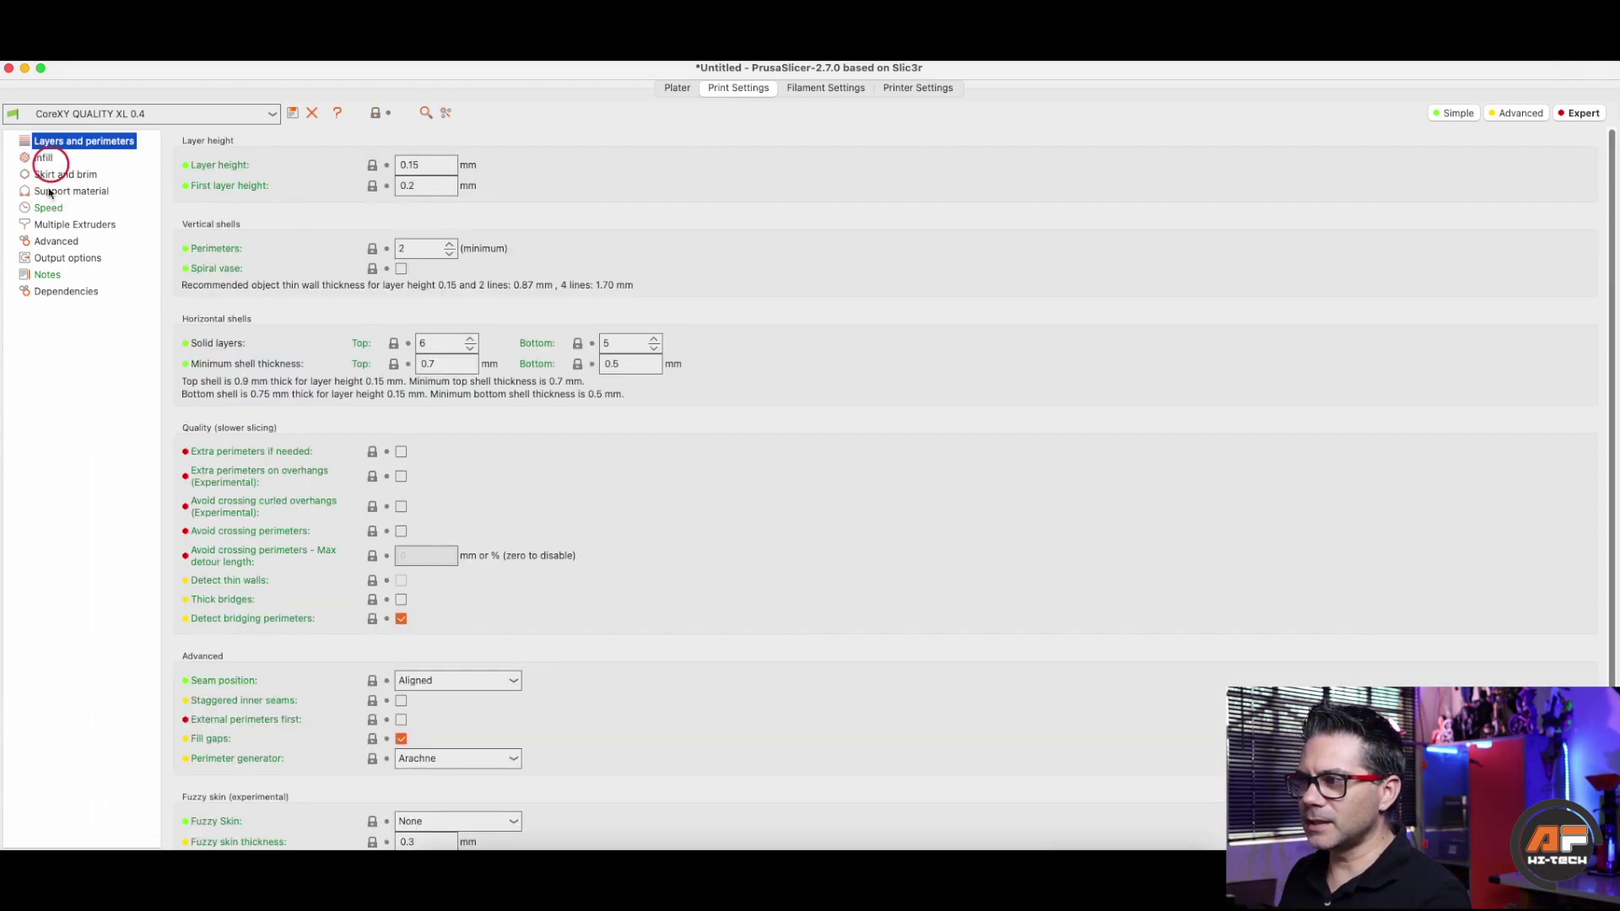
{"action": "left_click", "coordinate": [679, 88]}
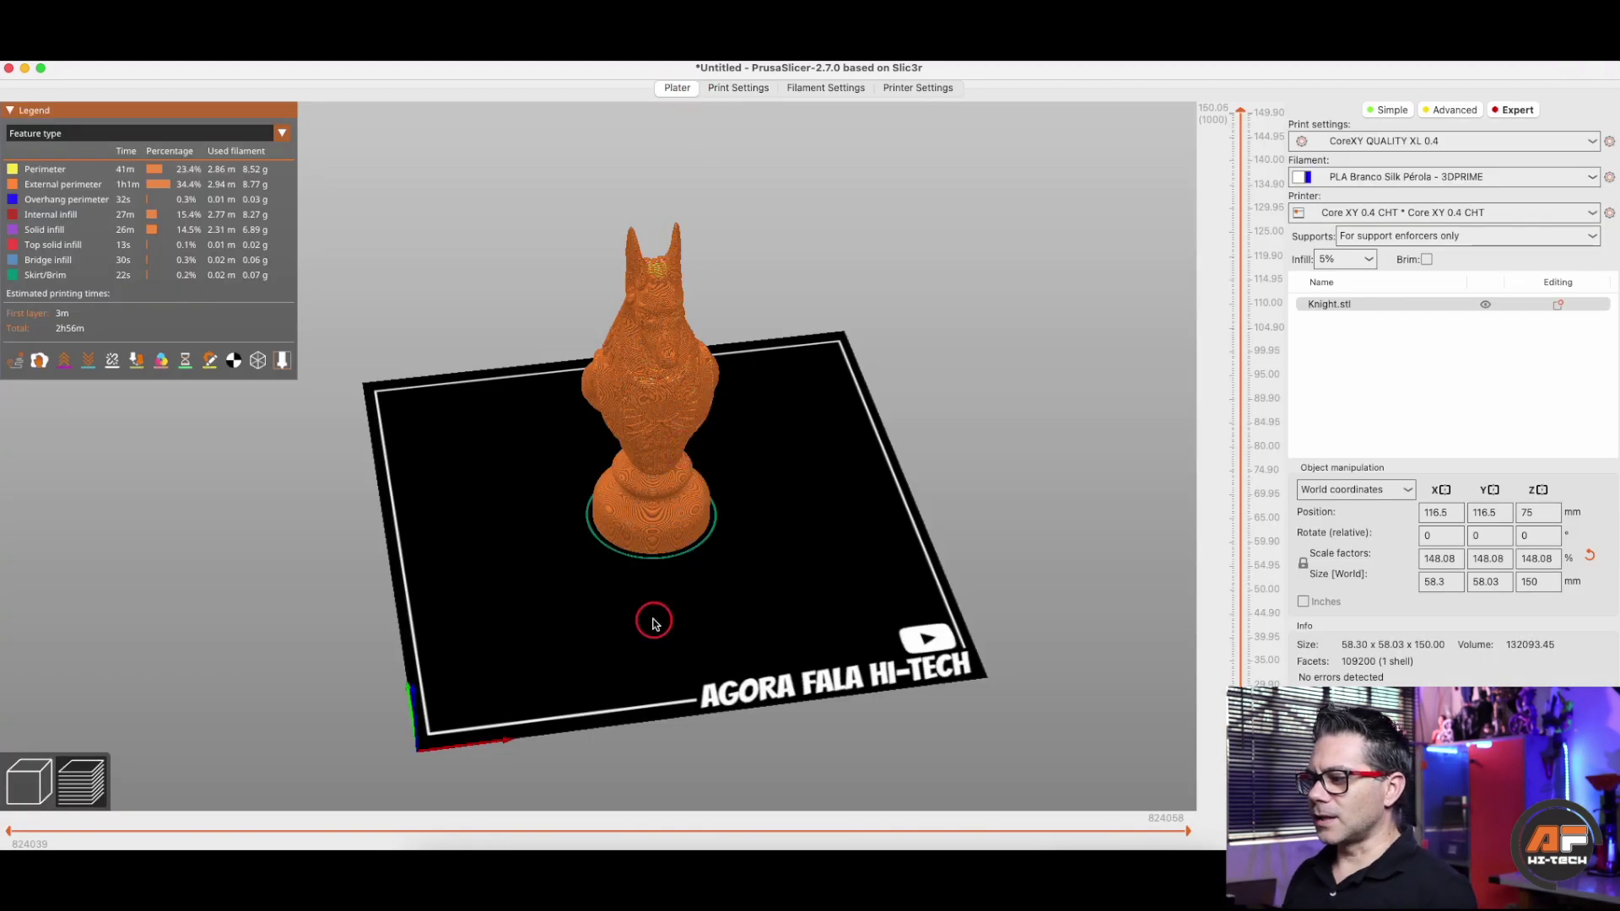
Step: Switch to OrcaSlicer and select the knight bust on the build plate
{"action": "left_click", "coordinate": [553, 831]}
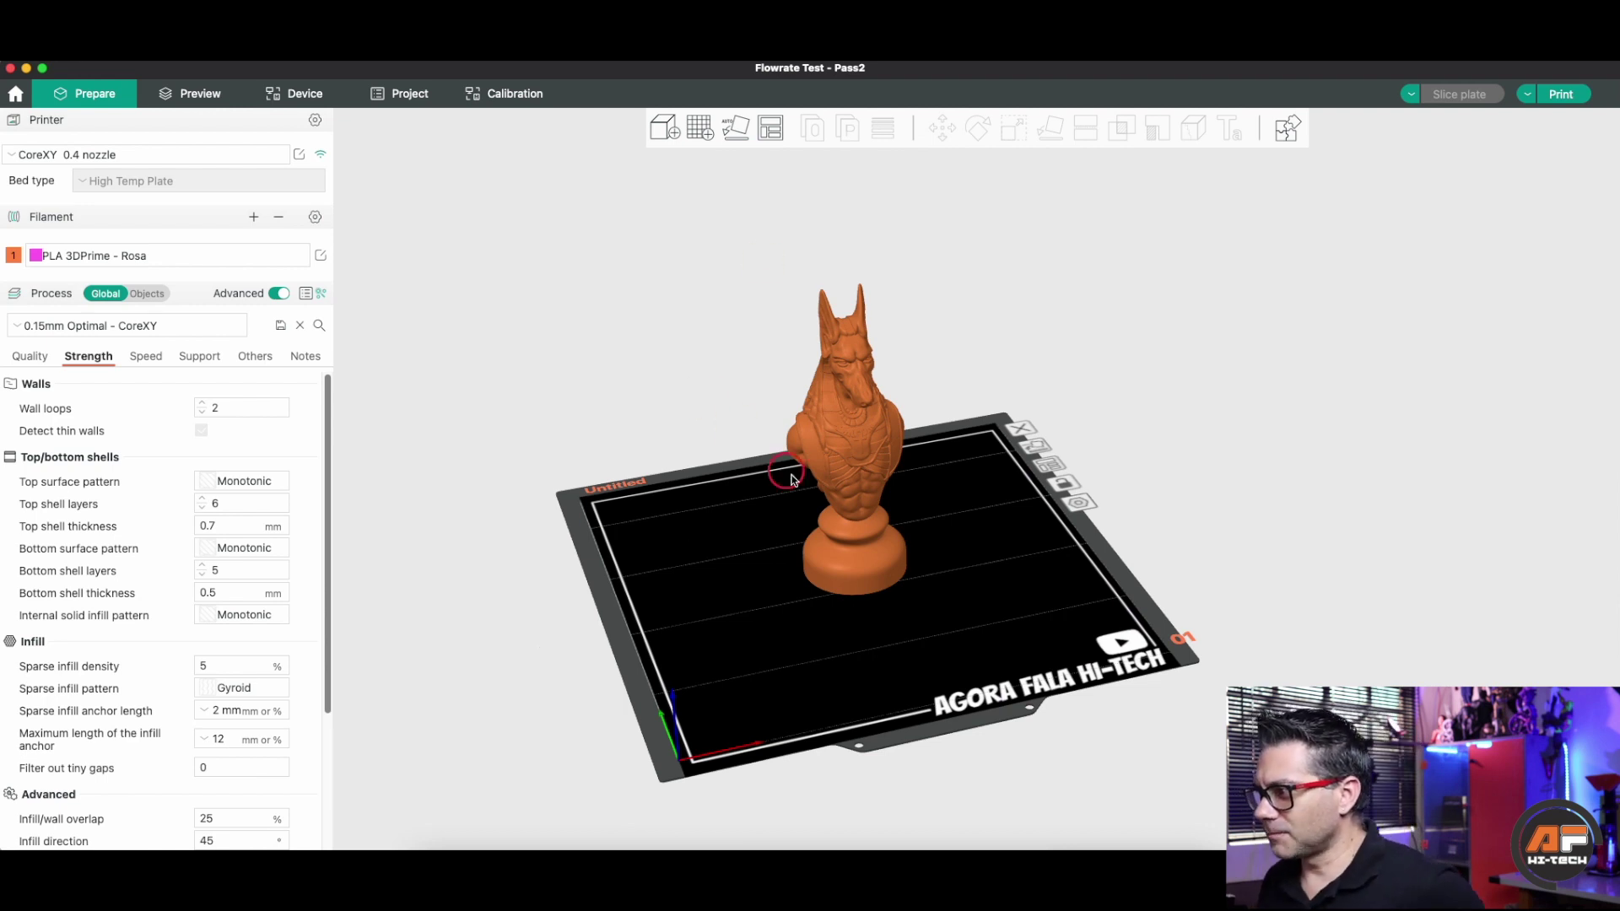
{"action": "left_click", "coordinate": [869, 437]}
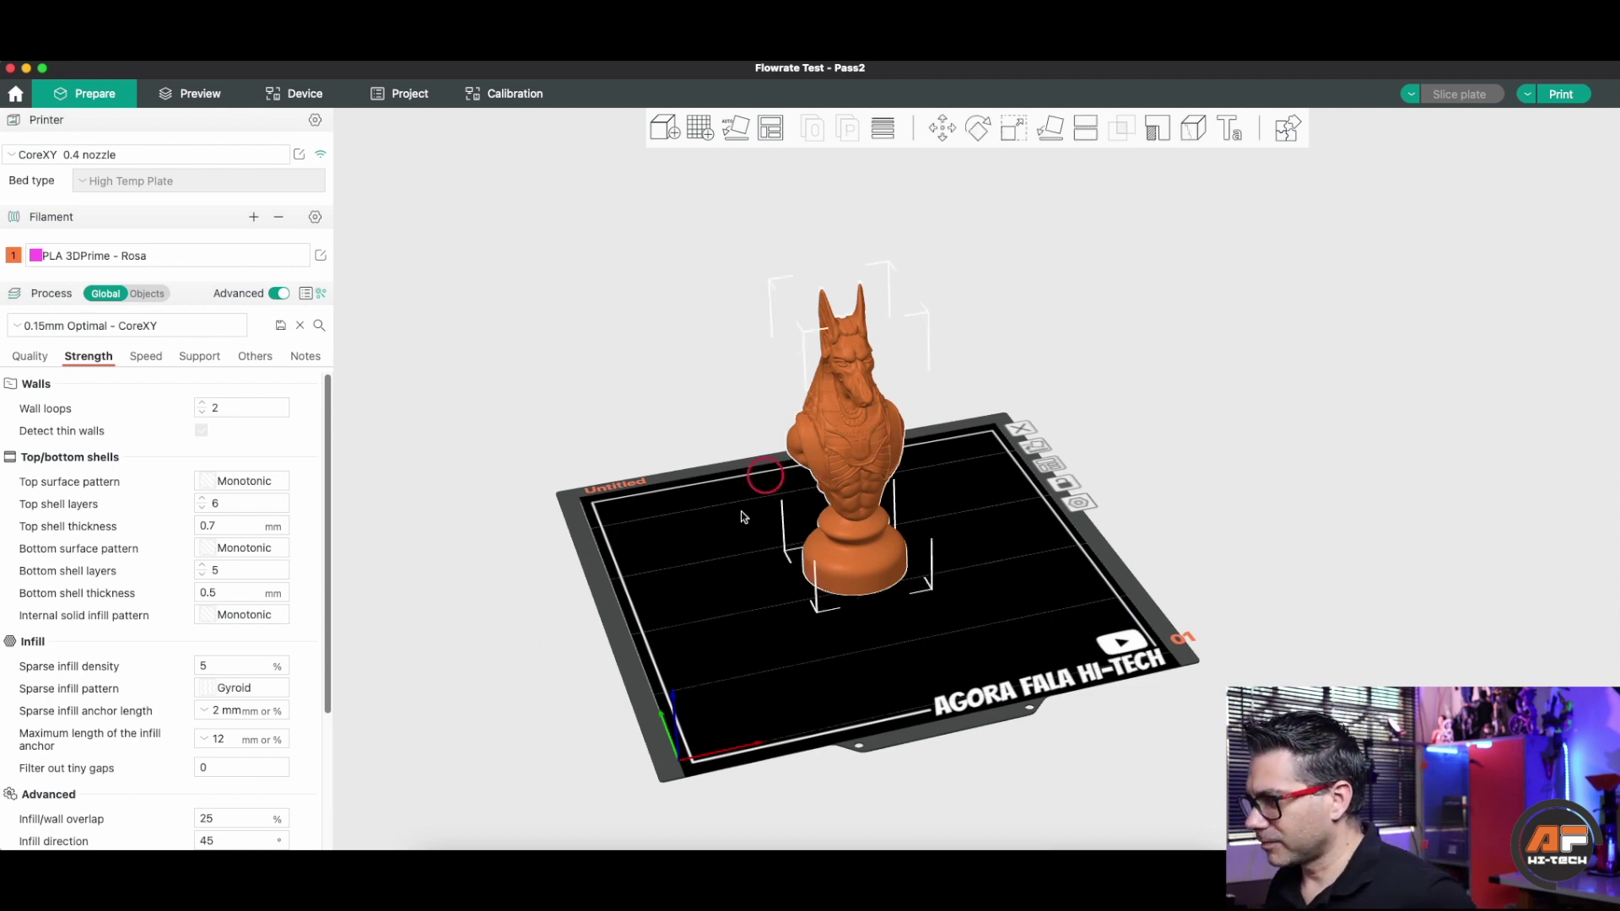
{"action": "left_click_drag", "start_coordinate": [741, 511], "coordinate": [739, 574]}
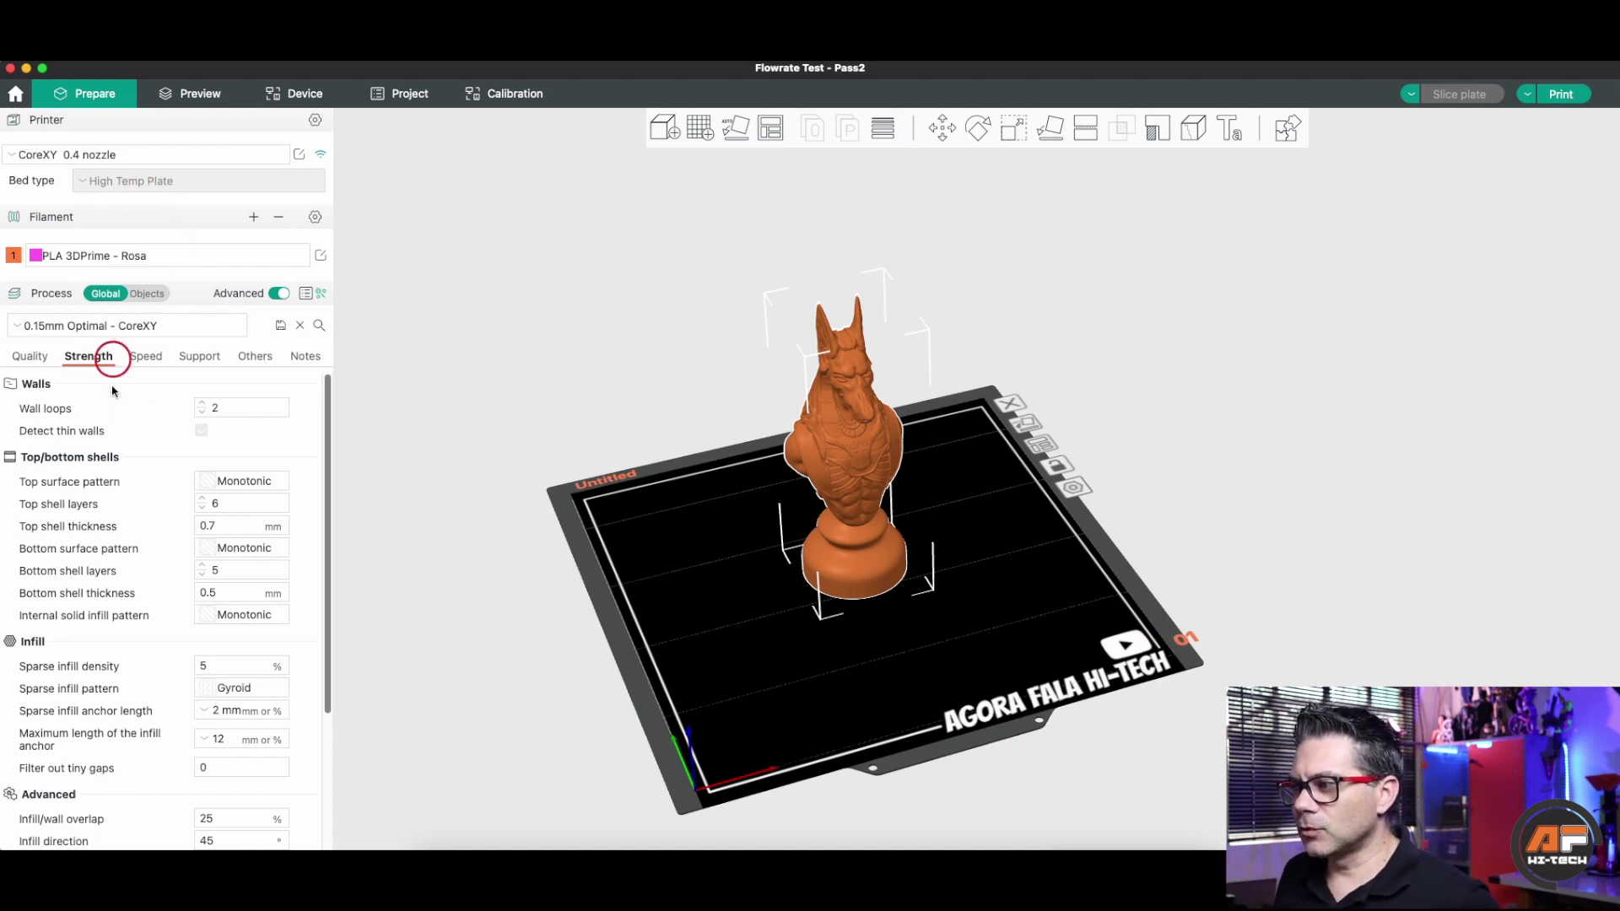
Step: Examine the process profile's quality settings, from layer height and line width through seam, precision, ironing, wall generator and advanced options
{"action": "mouse_move", "coordinate": [108, 697]}
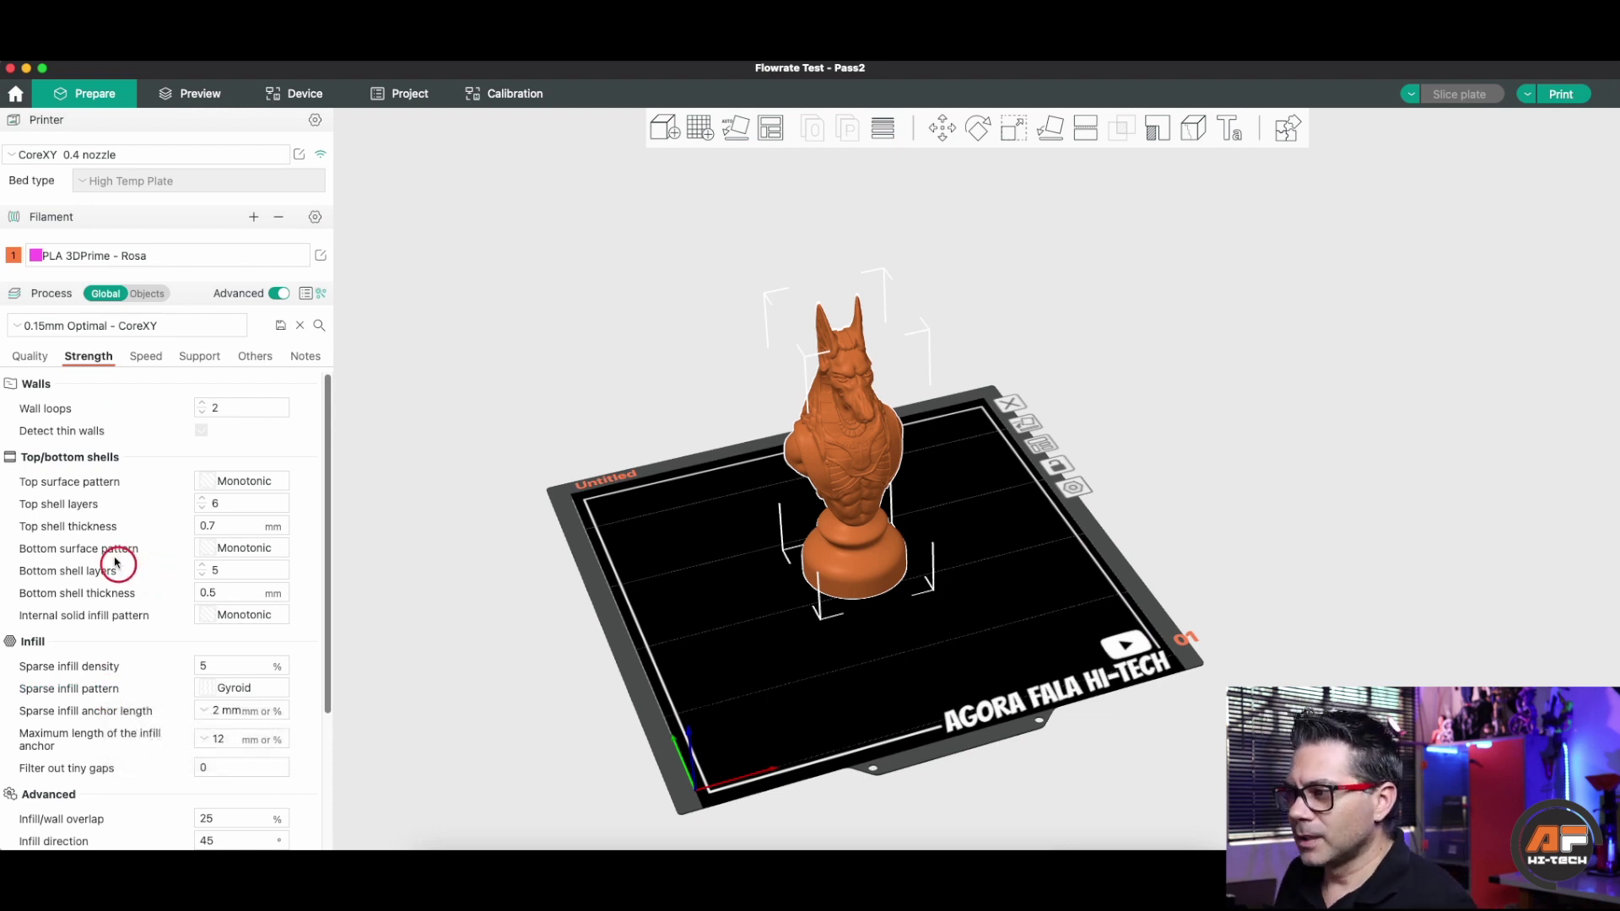
{"action": "left_click", "coordinate": [40, 358]}
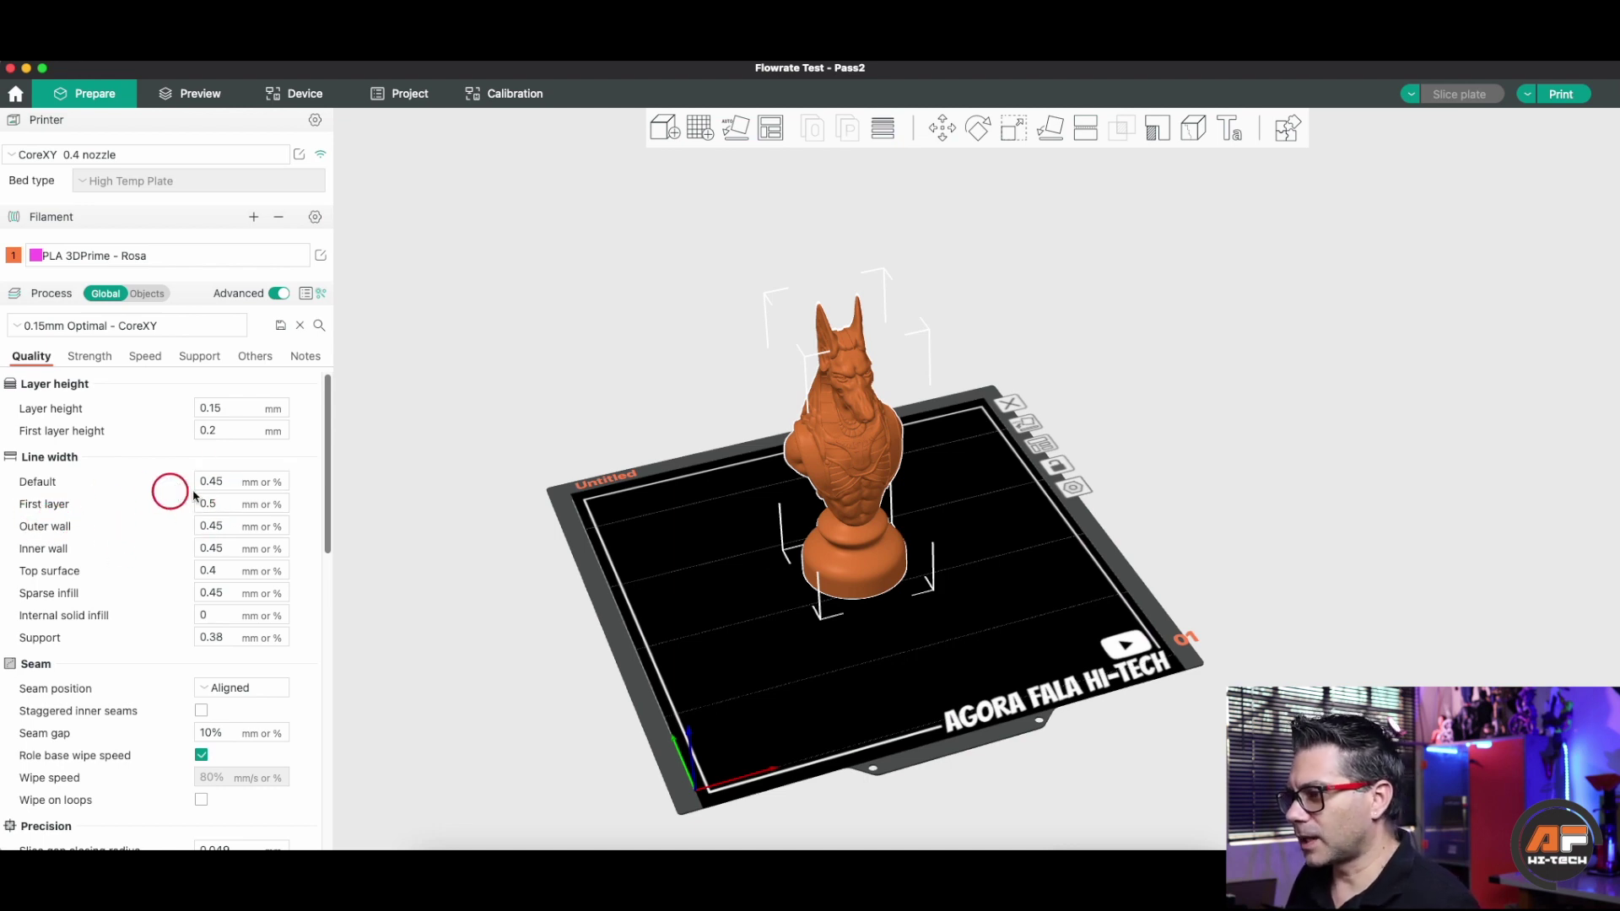
{"action": "scroll", "coordinate": [164, 553], "scroll_direction": "down", "scroll_amount": 3}
{"action": "scroll", "coordinate": [165, 556], "scroll_direction": "down", "scroll_amount": 1}
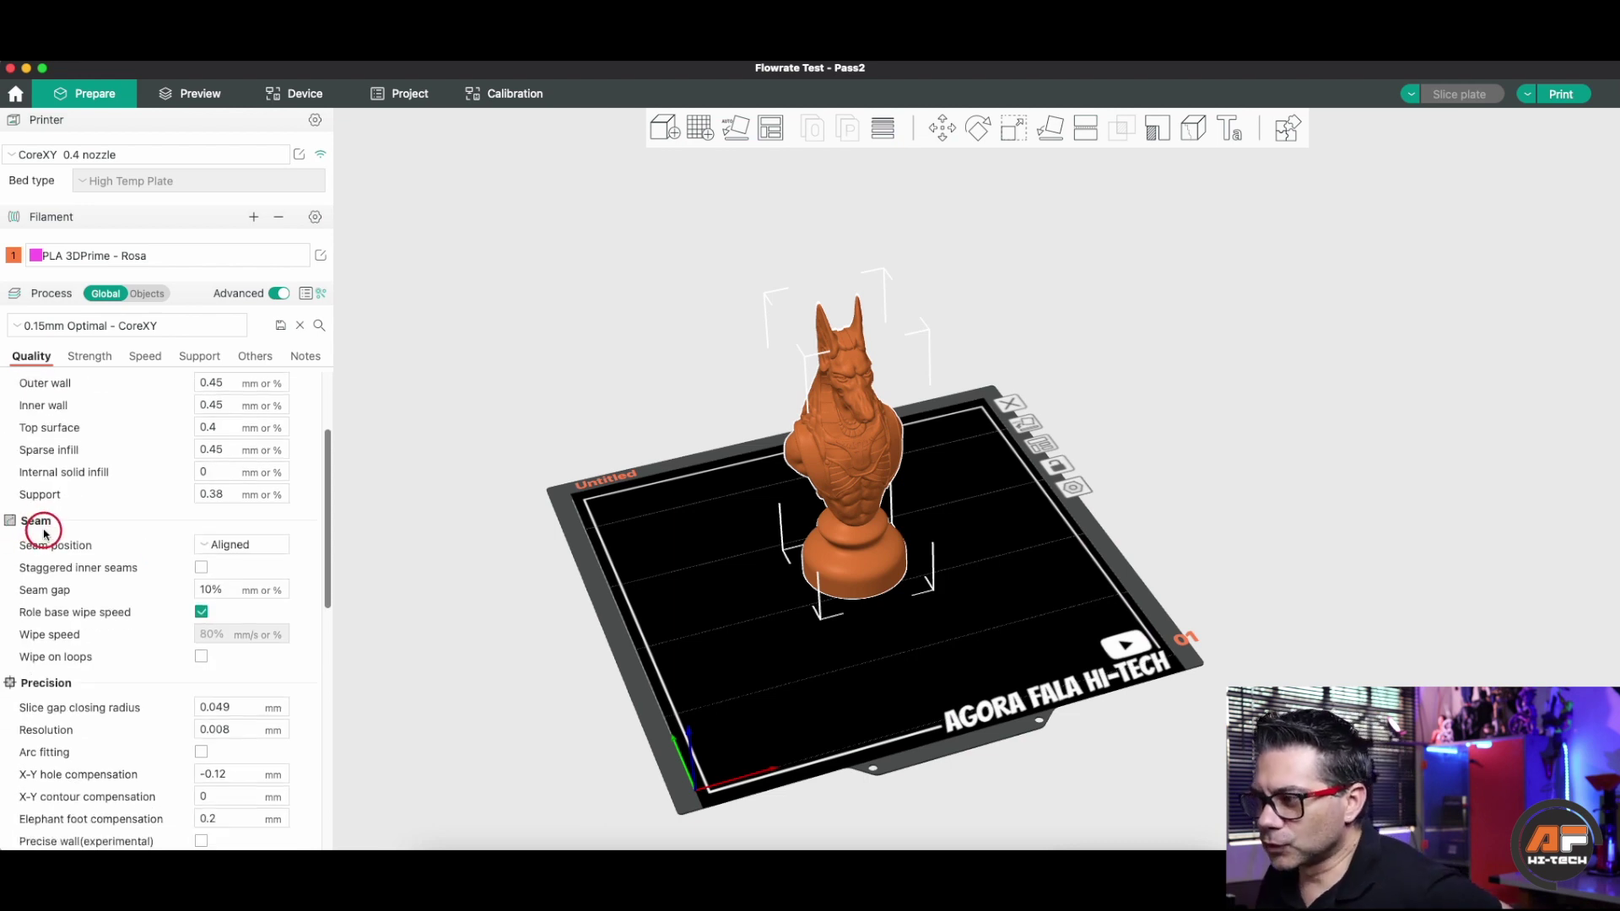
{"action": "scroll", "coordinate": [189, 574], "scroll_direction": "down", "scroll_amount": 5}
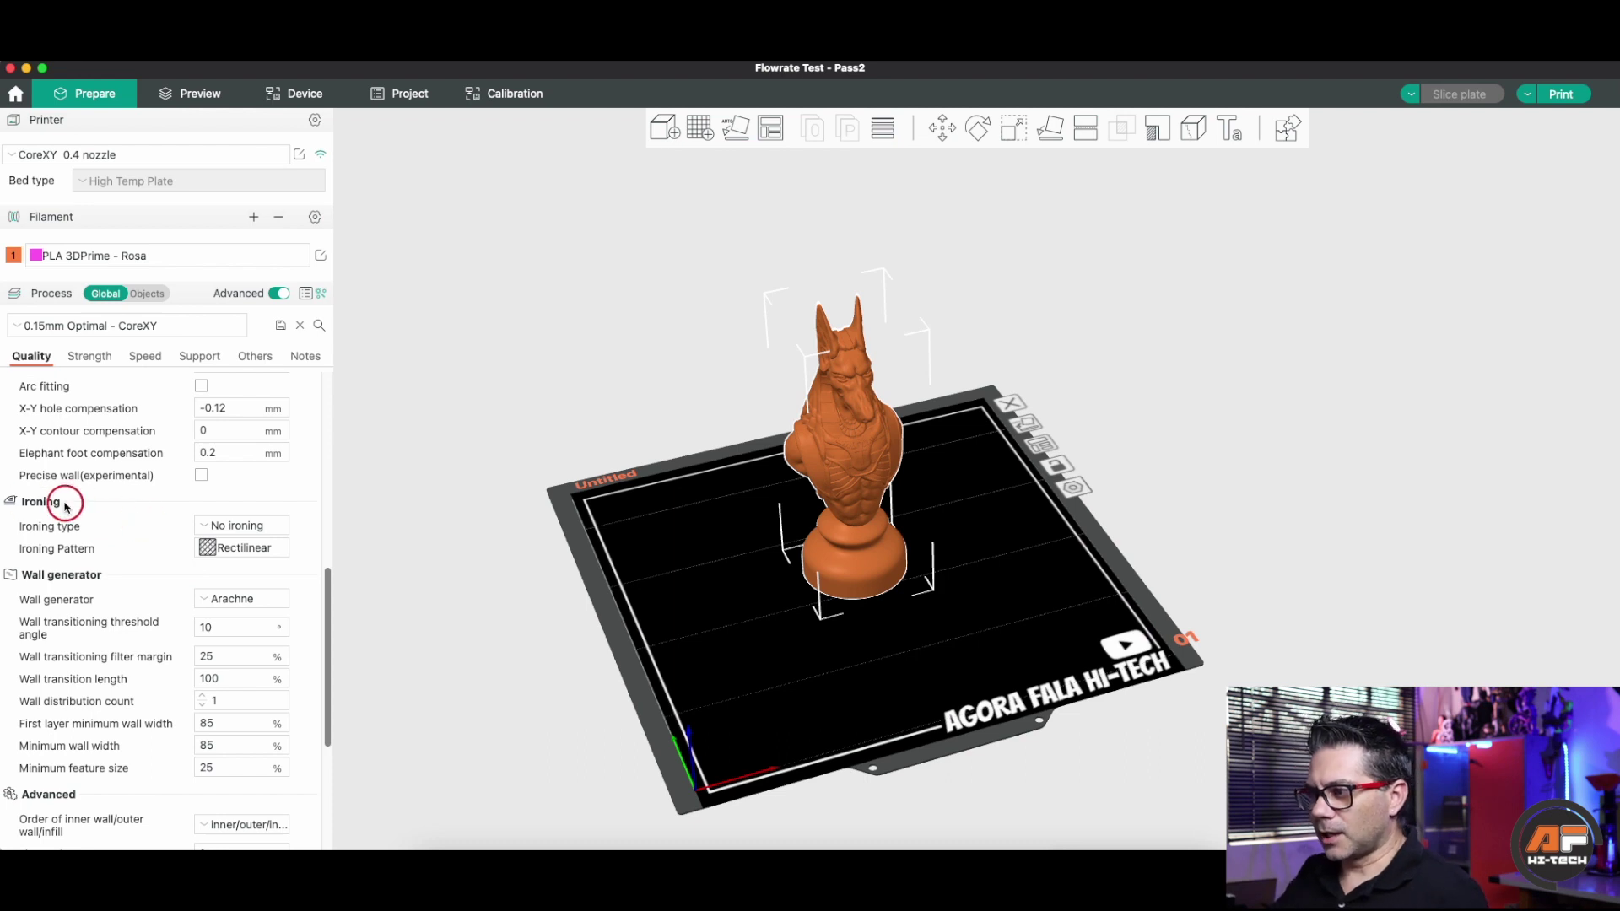
{"action": "scroll", "coordinate": [101, 513], "scroll_direction": "down", "scroll_amount": 1}
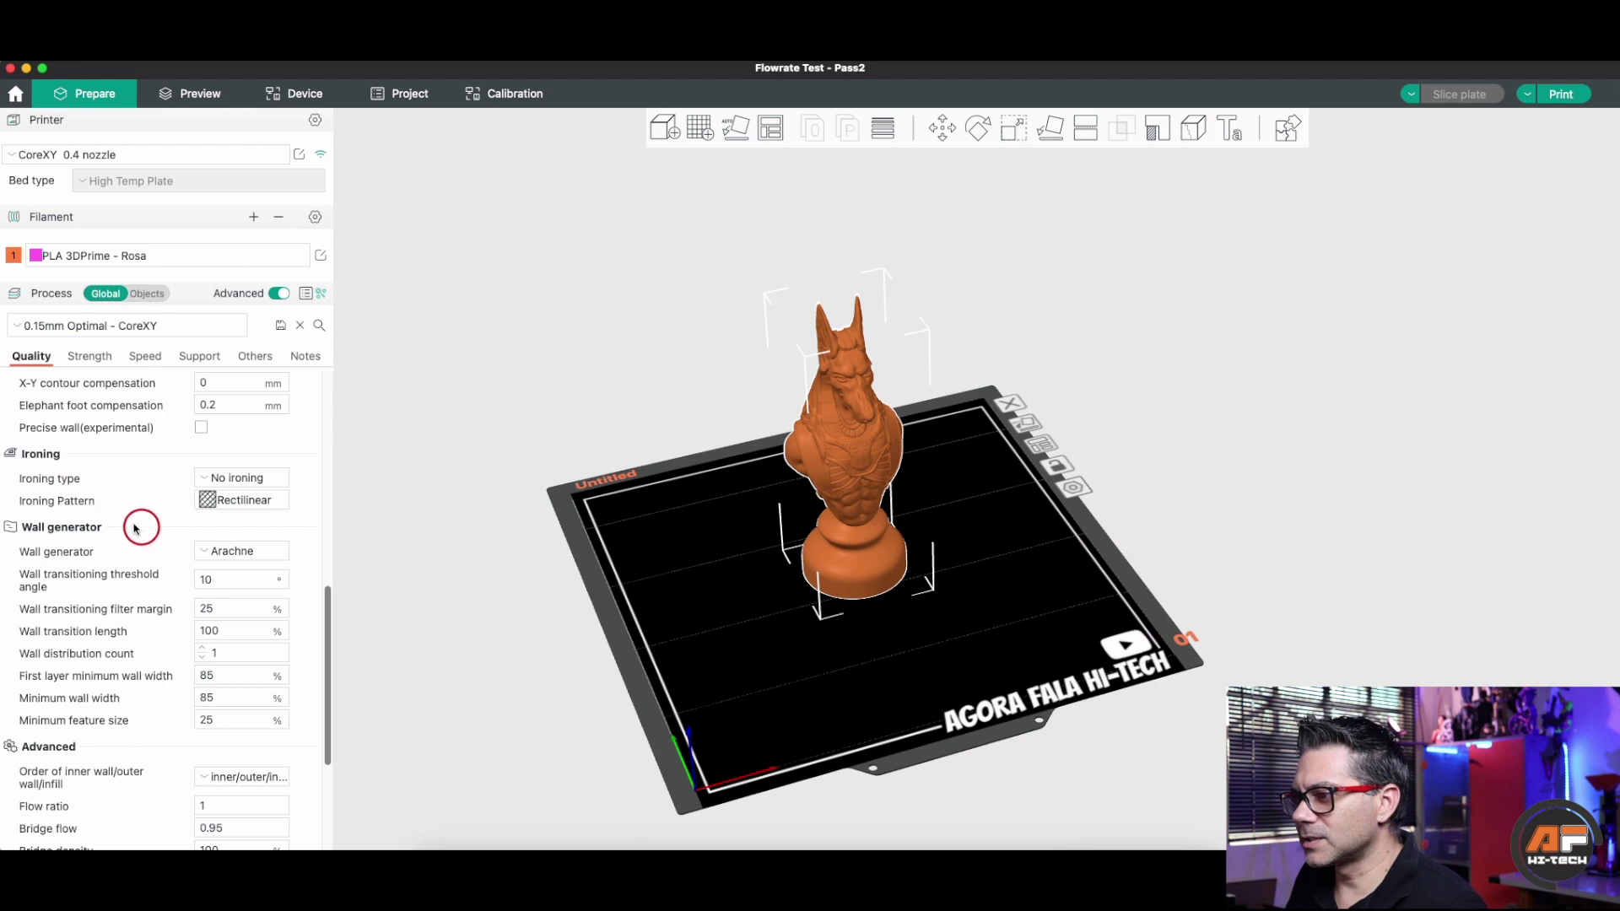
{"action": "scroll", "coordinate": [103, 586], "scroll_direction": "down", "scroll_amount": 2}
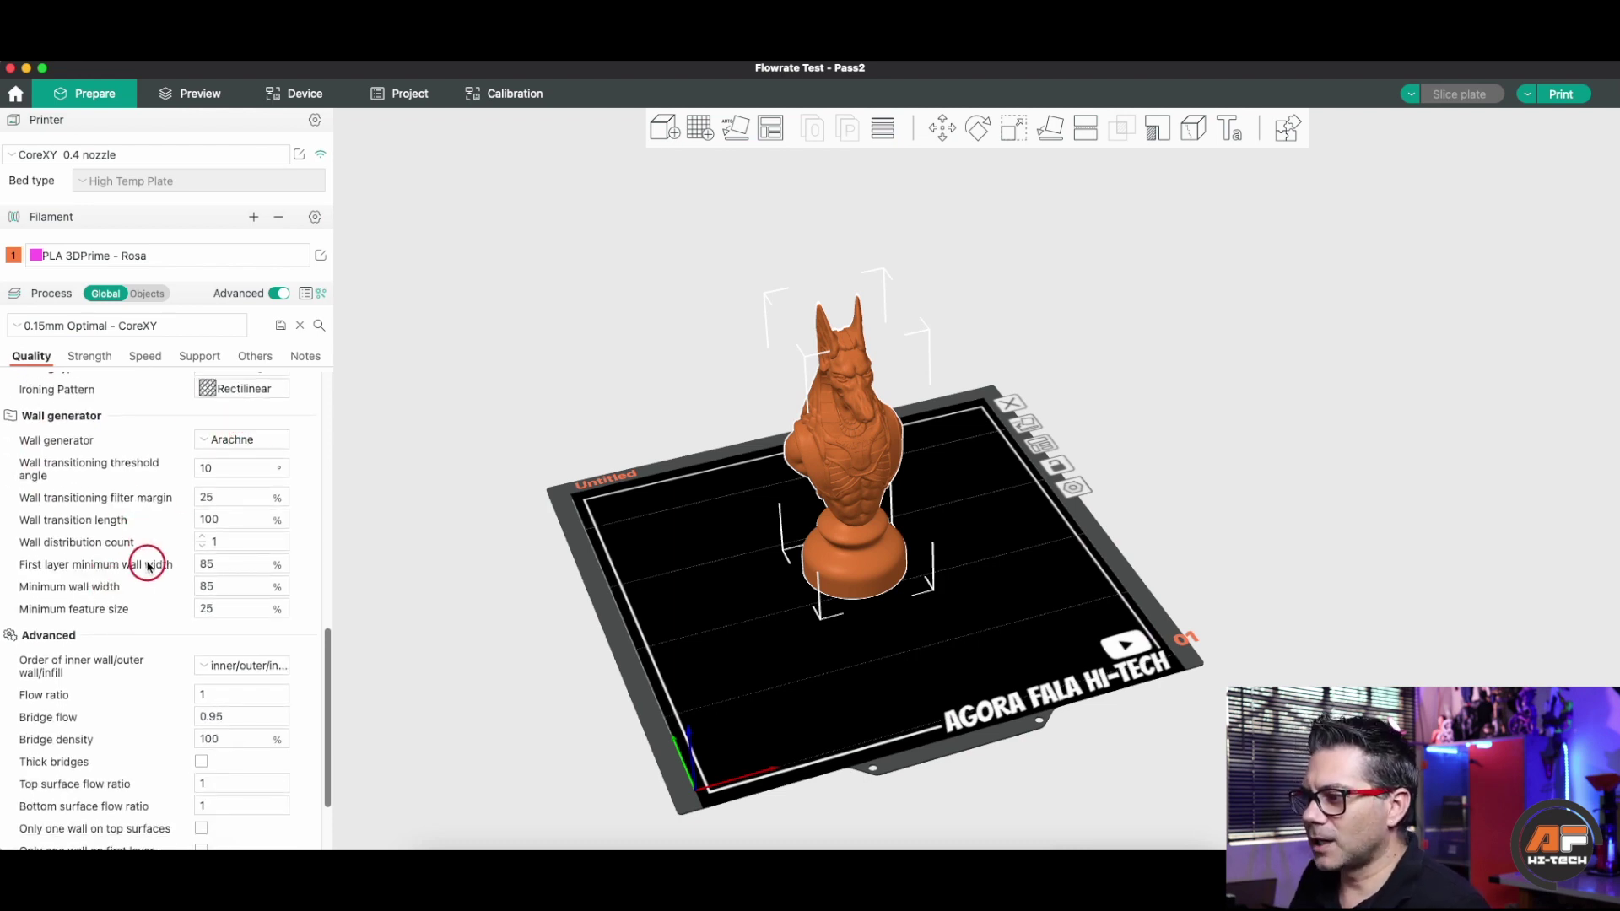
{"action": "scroll", "coordinate": [144, 560], "scroll_direction": "down", "scroll_amount": 1}
{"action": "scroll", "coordinate": [52, 590], "scroll_direction": "down", "scroll_amount": 1}
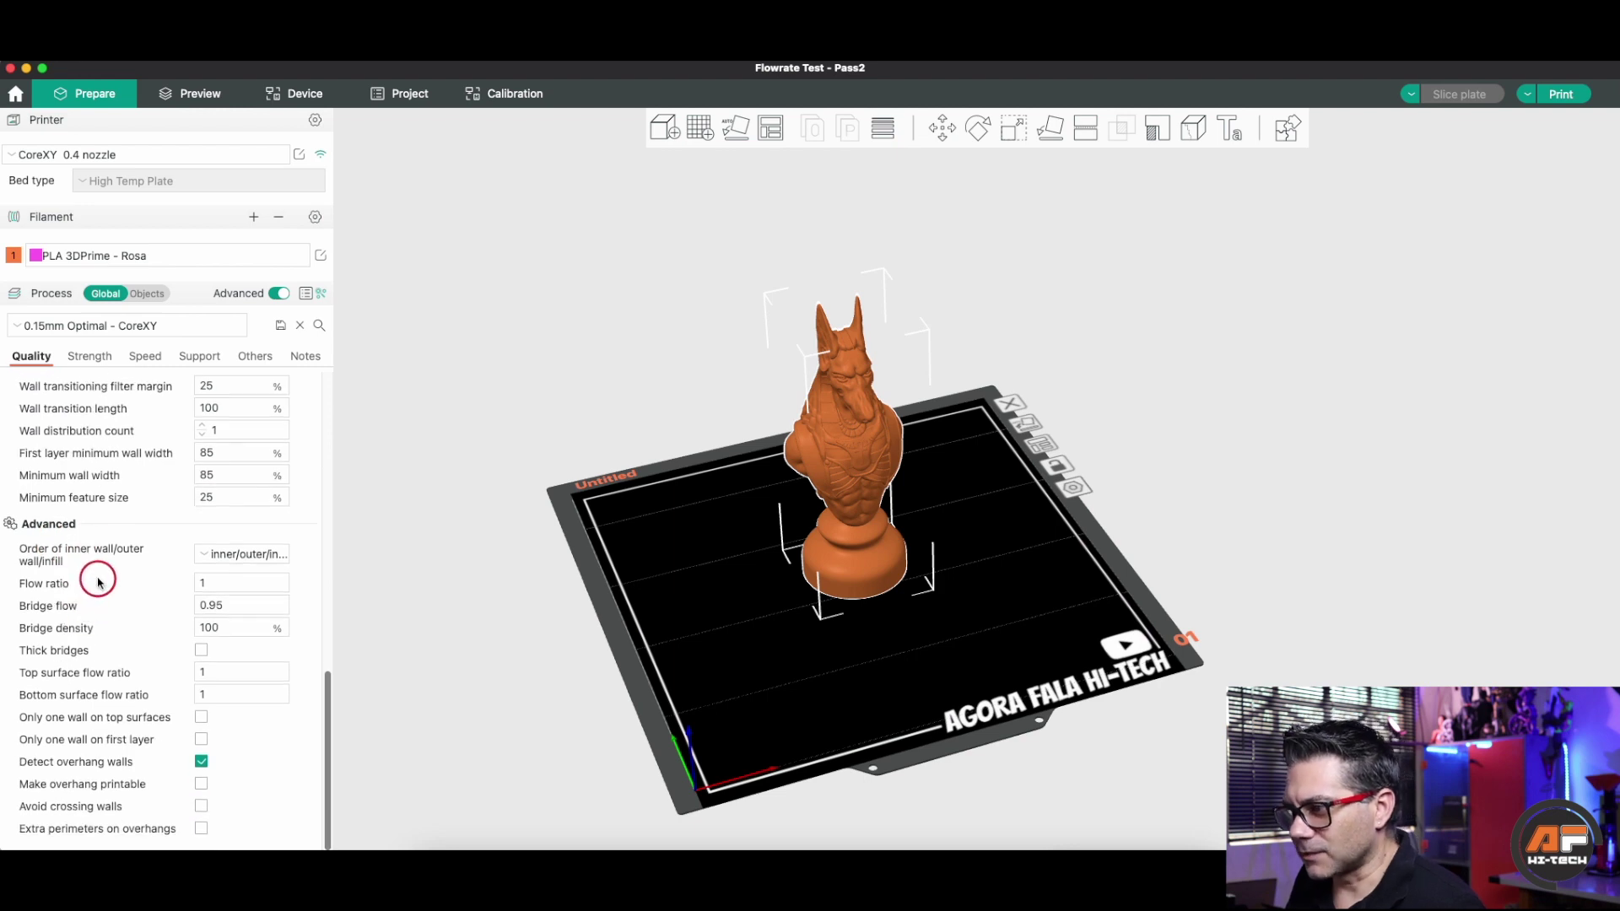
{"action": "scroll", "coordinate": [99, 646], "scroll_direction": "up", "scroll_amount": 8}
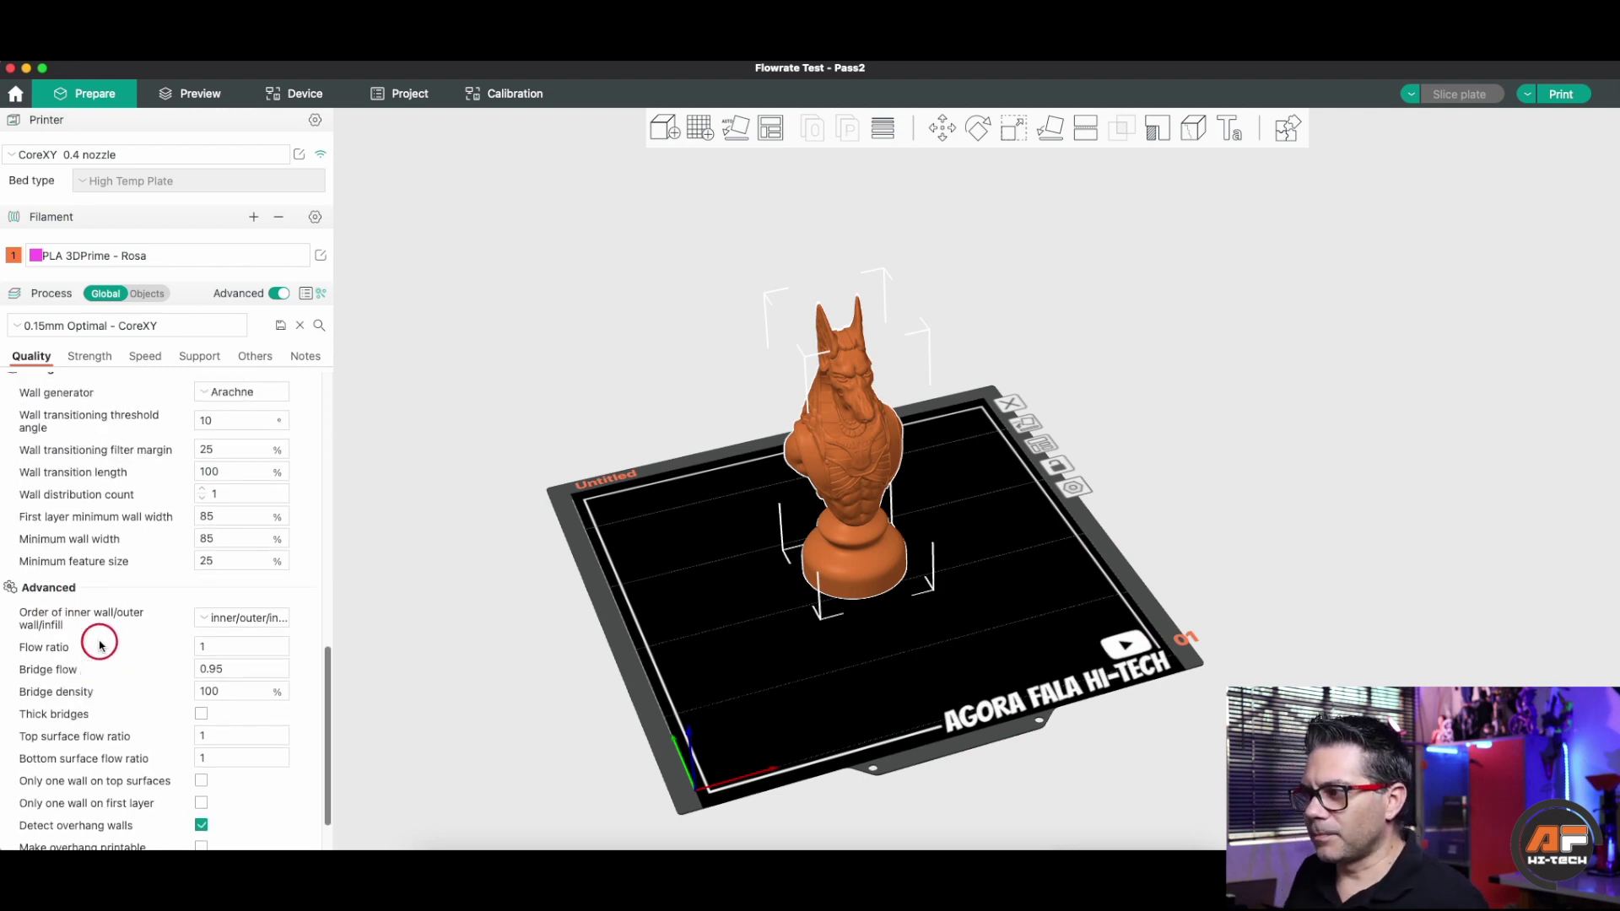
{"action": "scroll", "coordinate": [100, 646], "scroll_direction": "up", "scroll_amount": 4}
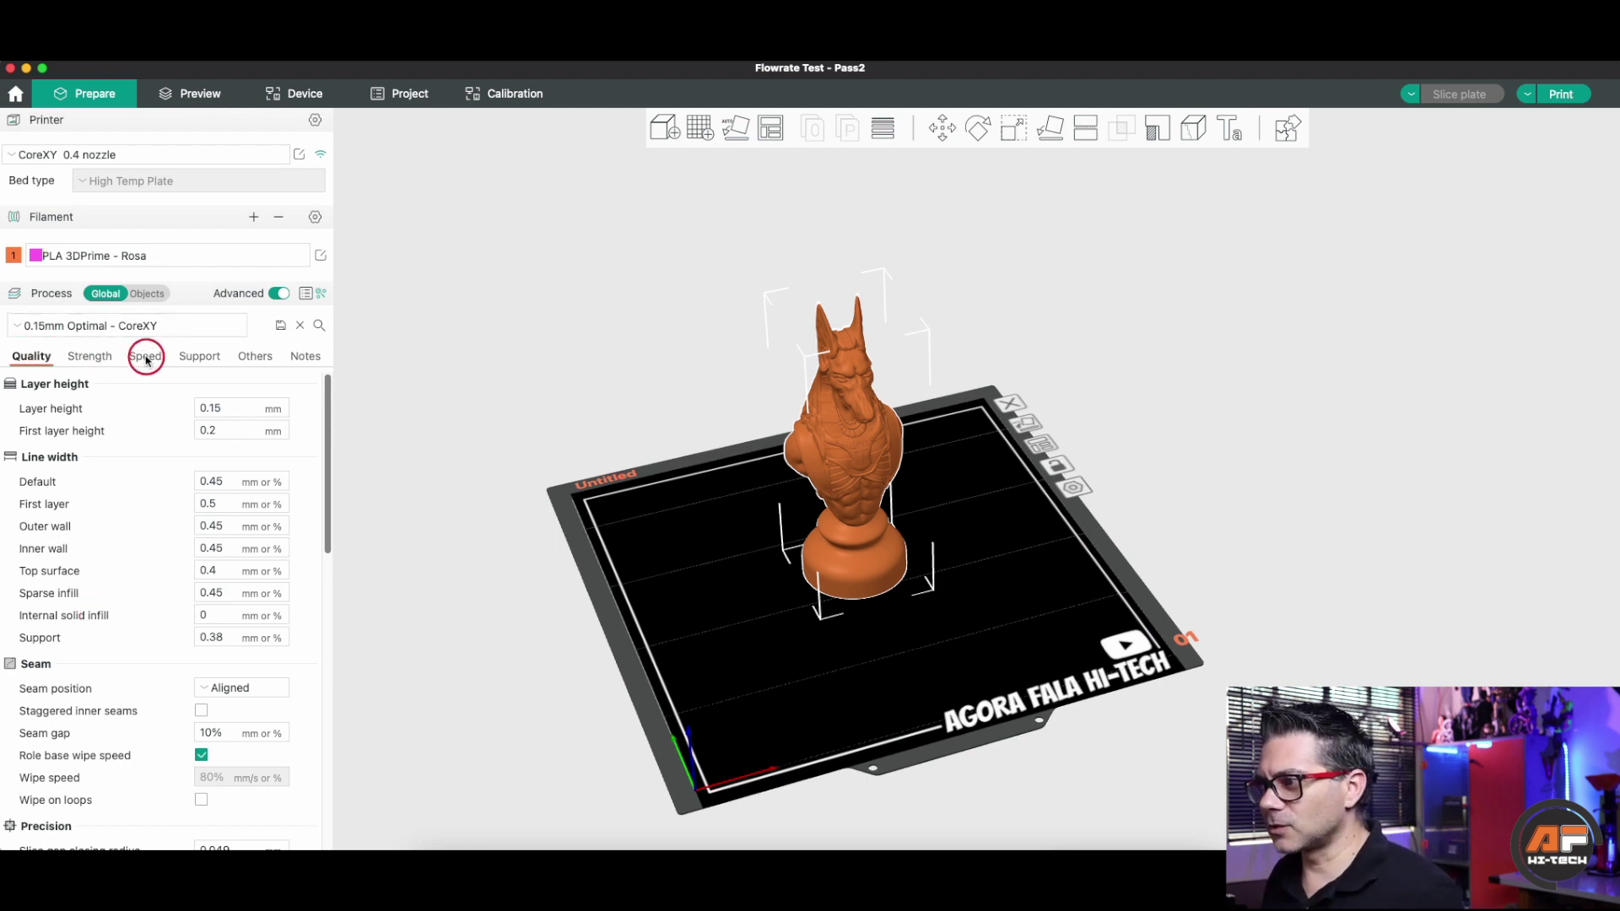
Step: Review the strength settings and the speed settings, including overhang, travel, acceleration and jerk values
{"action": "left_click", "coordinate": [90, 359]}
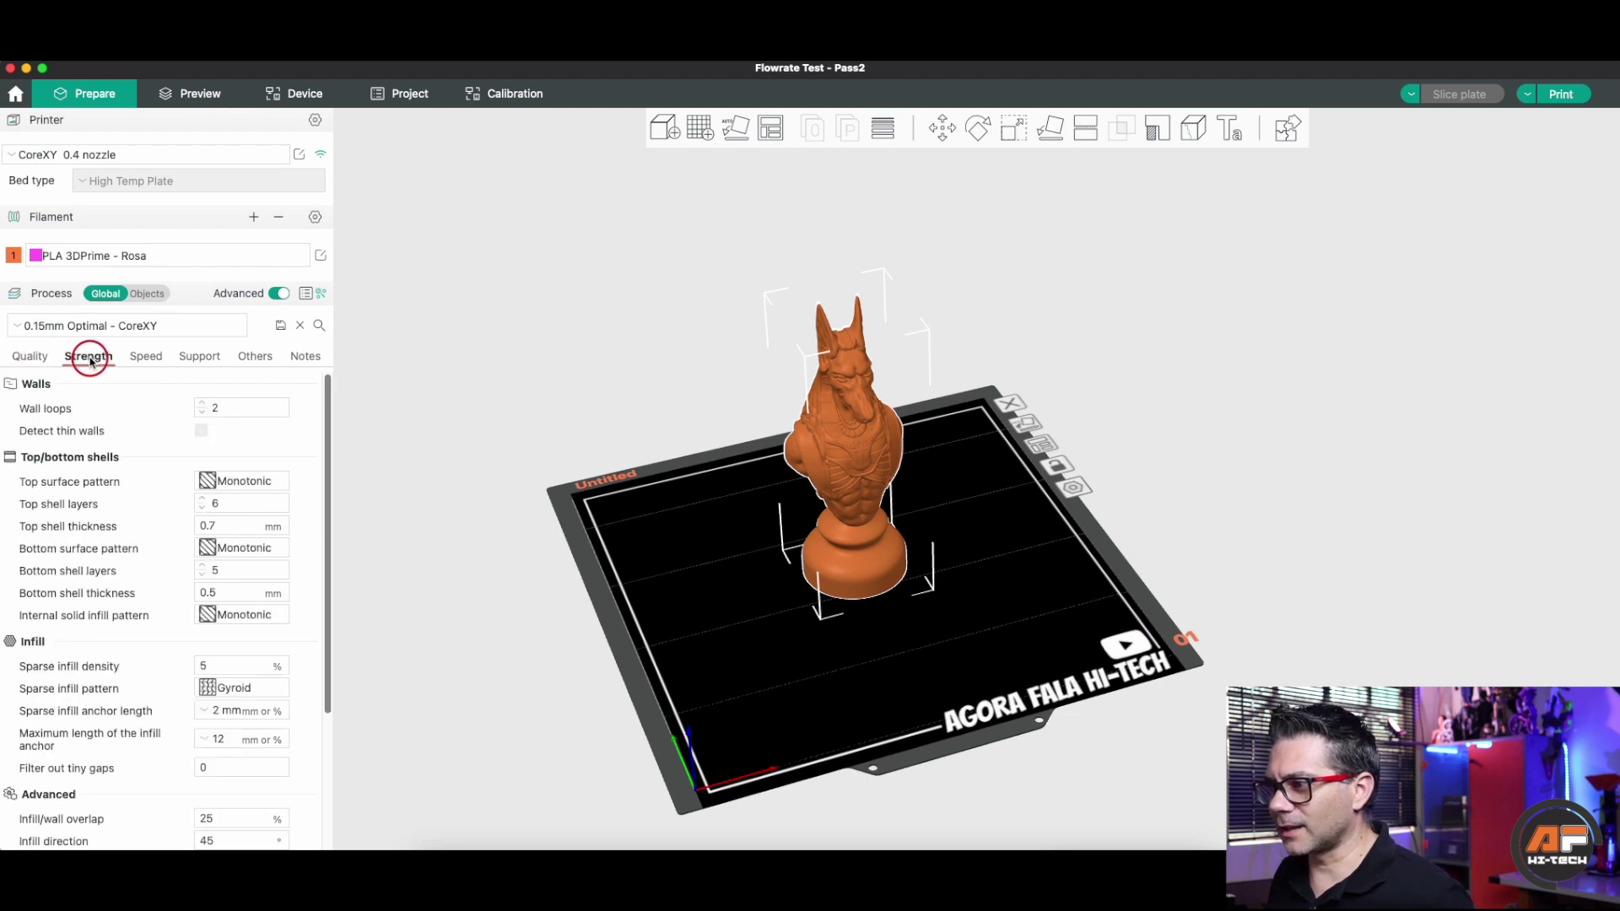
{"action": "left_click", "coordinate": [143, 358]}
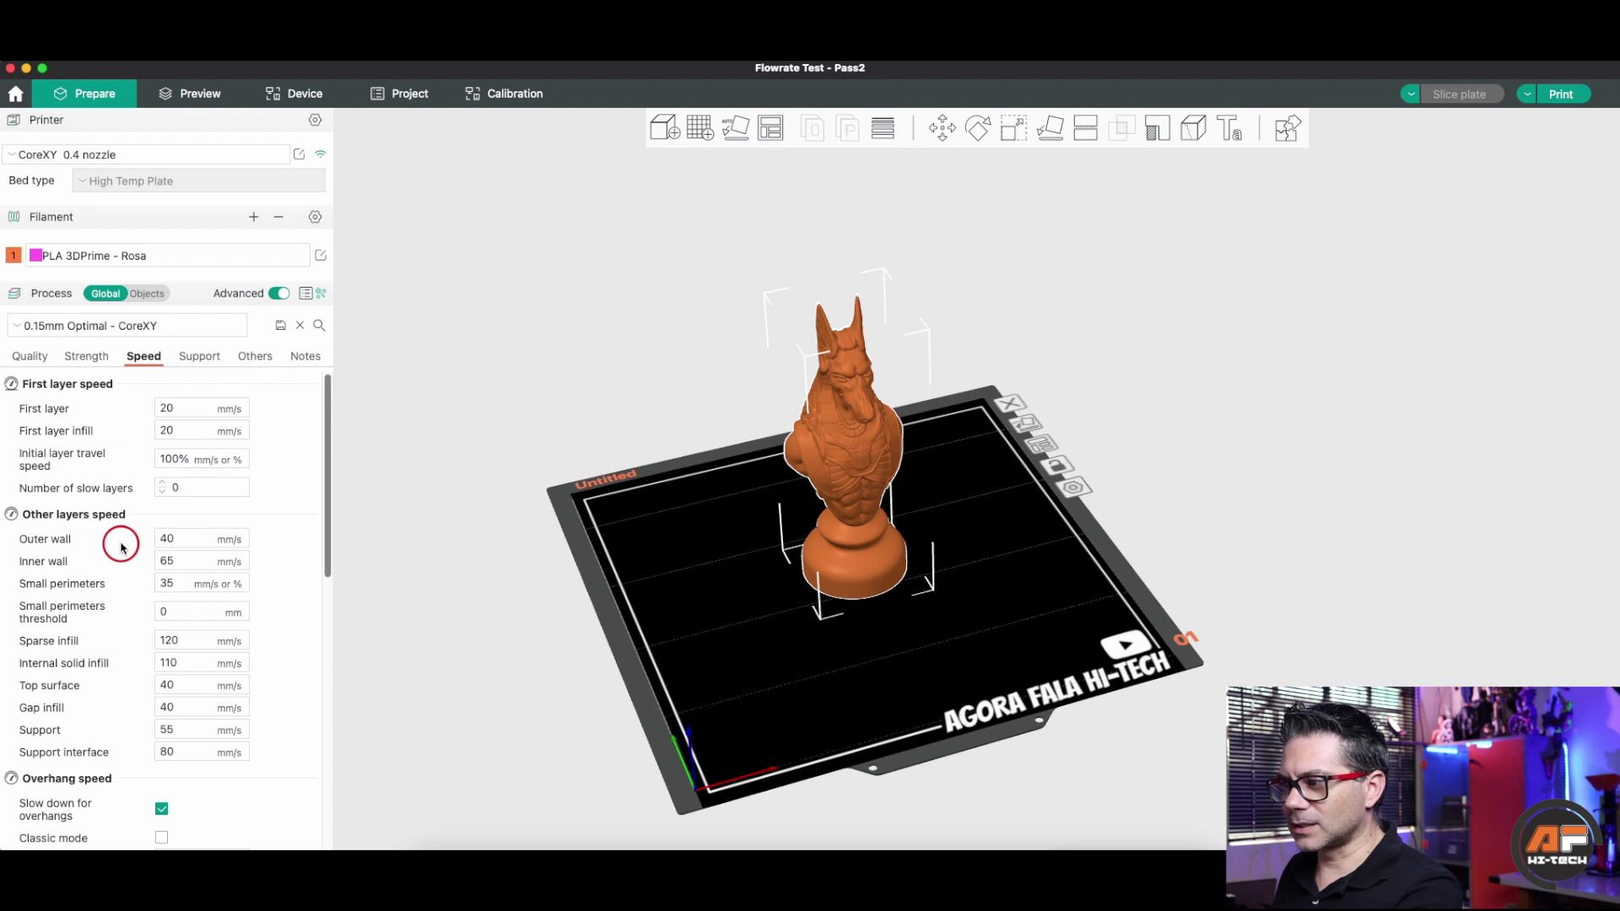
{"action": "scroll", "coordinate": [121, 545], "scroll_direction": "down", "scroll_amount": 10}
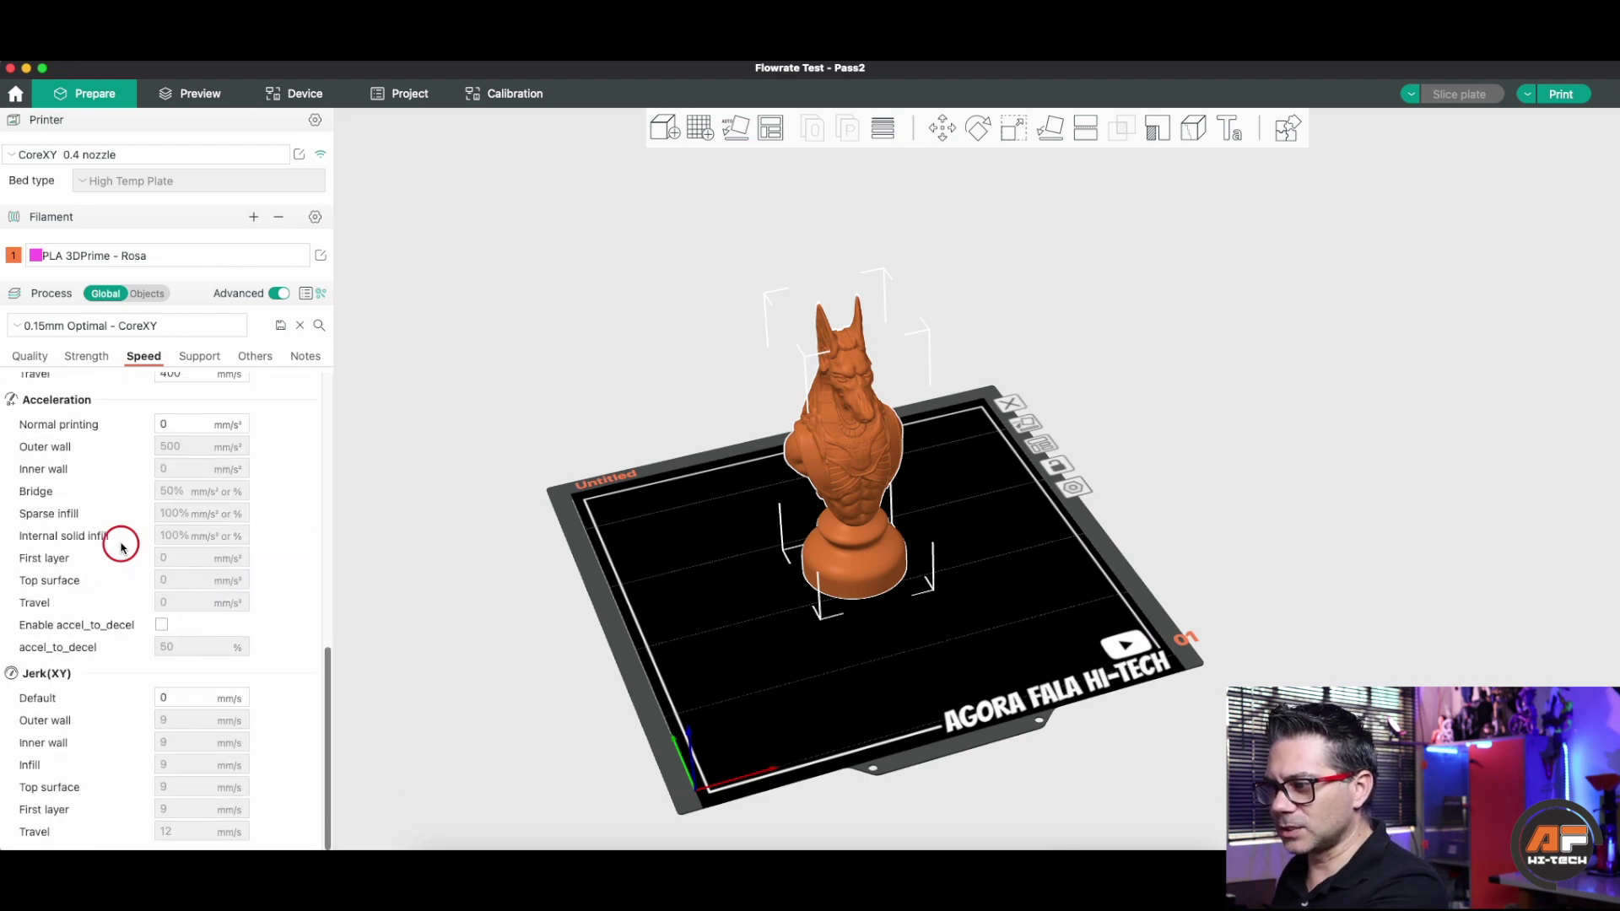
{"action": "scroll", "coordinate": [121, 545], "scroll_direction": "up", "scroll_amount": 5}
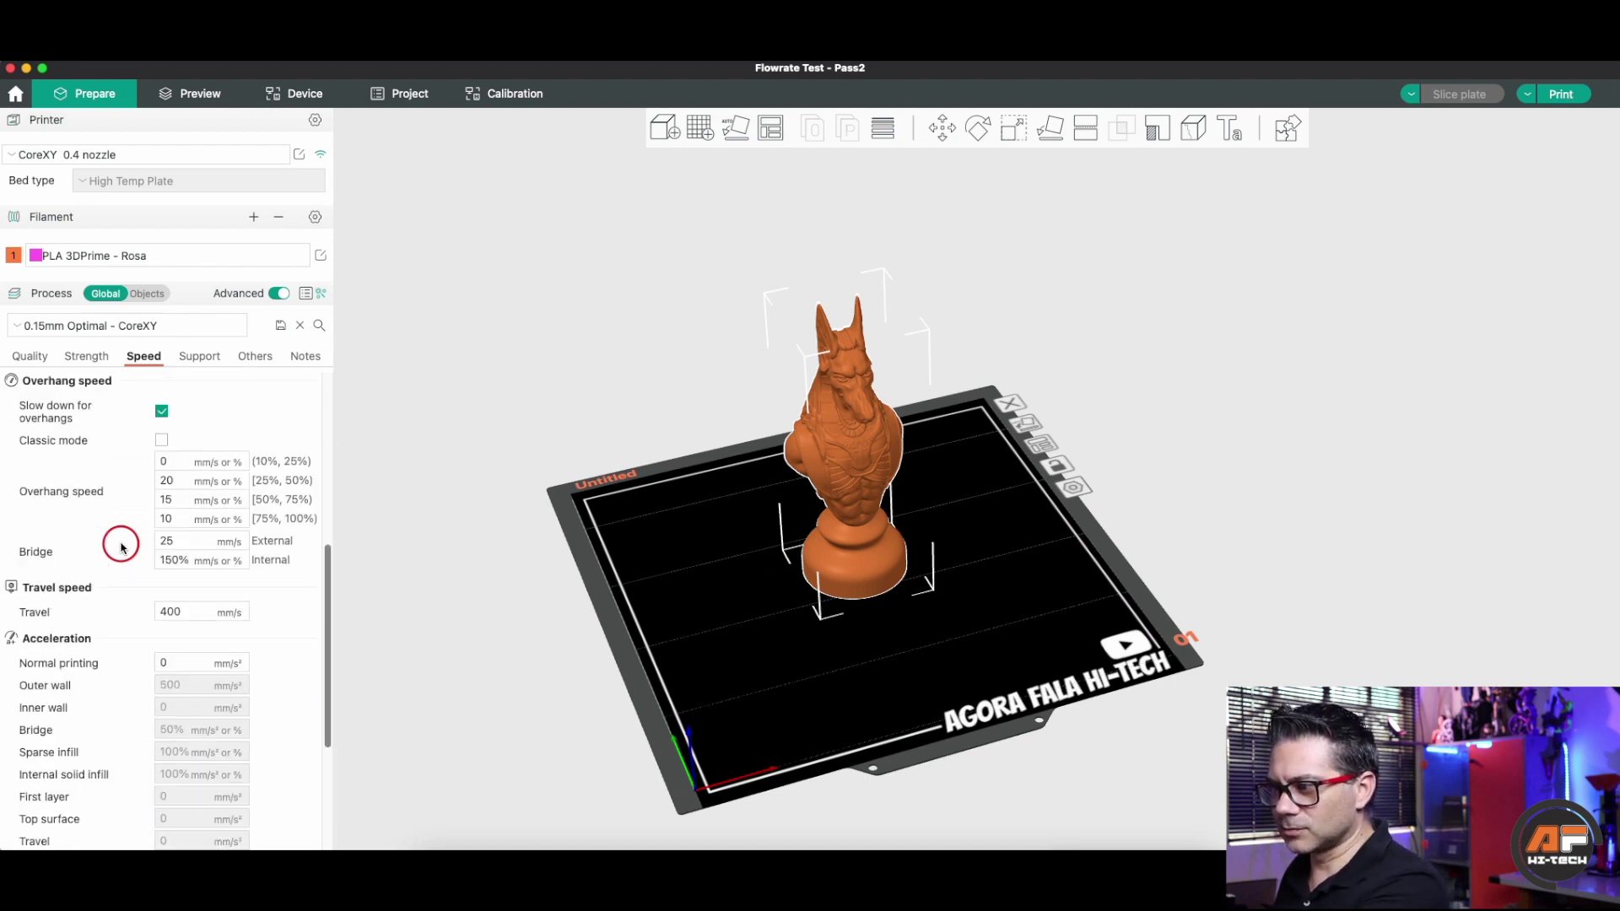
{"action": "scroll", "coordinate": [133, 524], "scroll_direction": "up", "scroll_amount": 2}
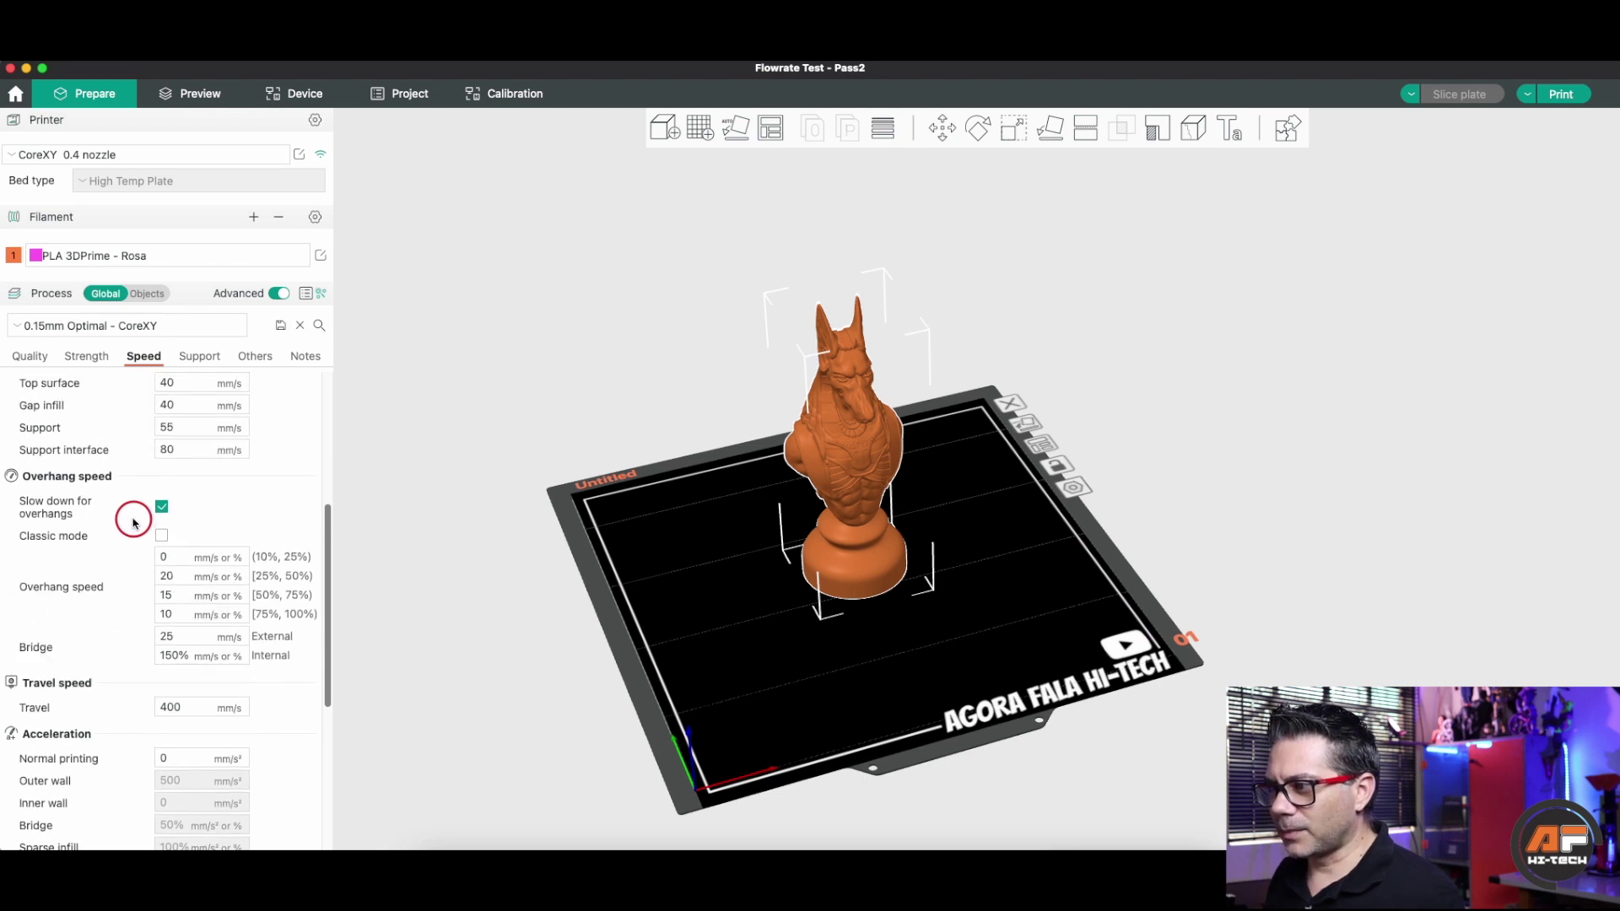
{"action": "scroll", "coordinate": [133, 518], "scroll_direction": "up", "scroll_amount": 6}
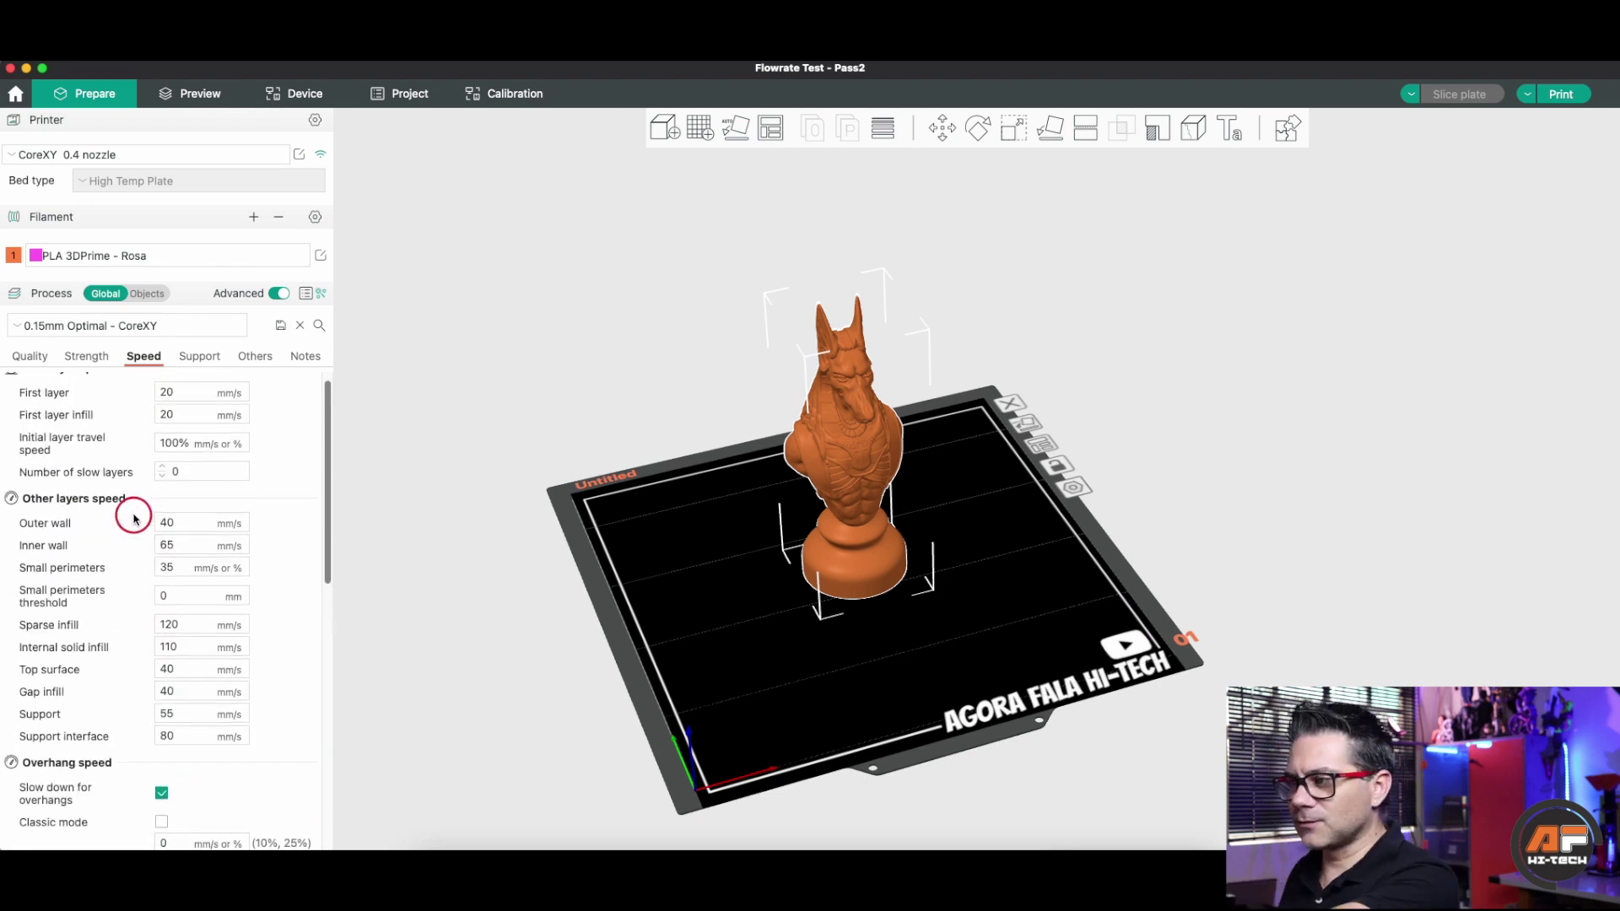
{"action": "scroll", "coordinate": [135, 518], "scroll_direction": "up", "scroll_amount": 1}
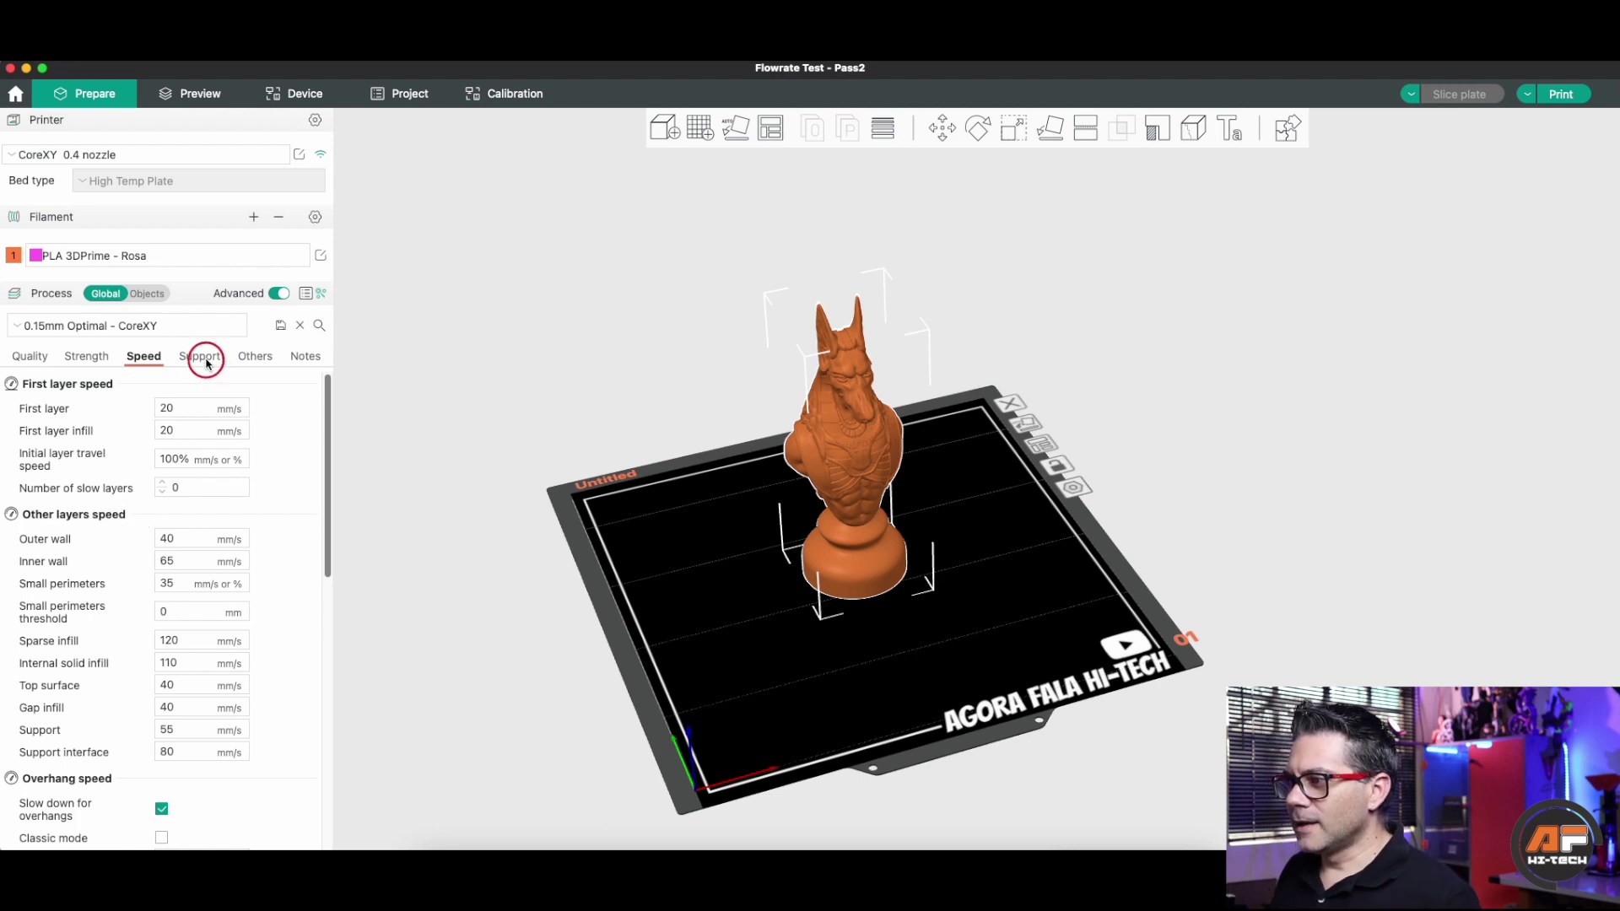
Step: Examine the process profile's support settings, including support types, raft, support filament, advanced distances and interfaces, and tree support options
{"action": "left_click", "coordinate": [206, 361]}
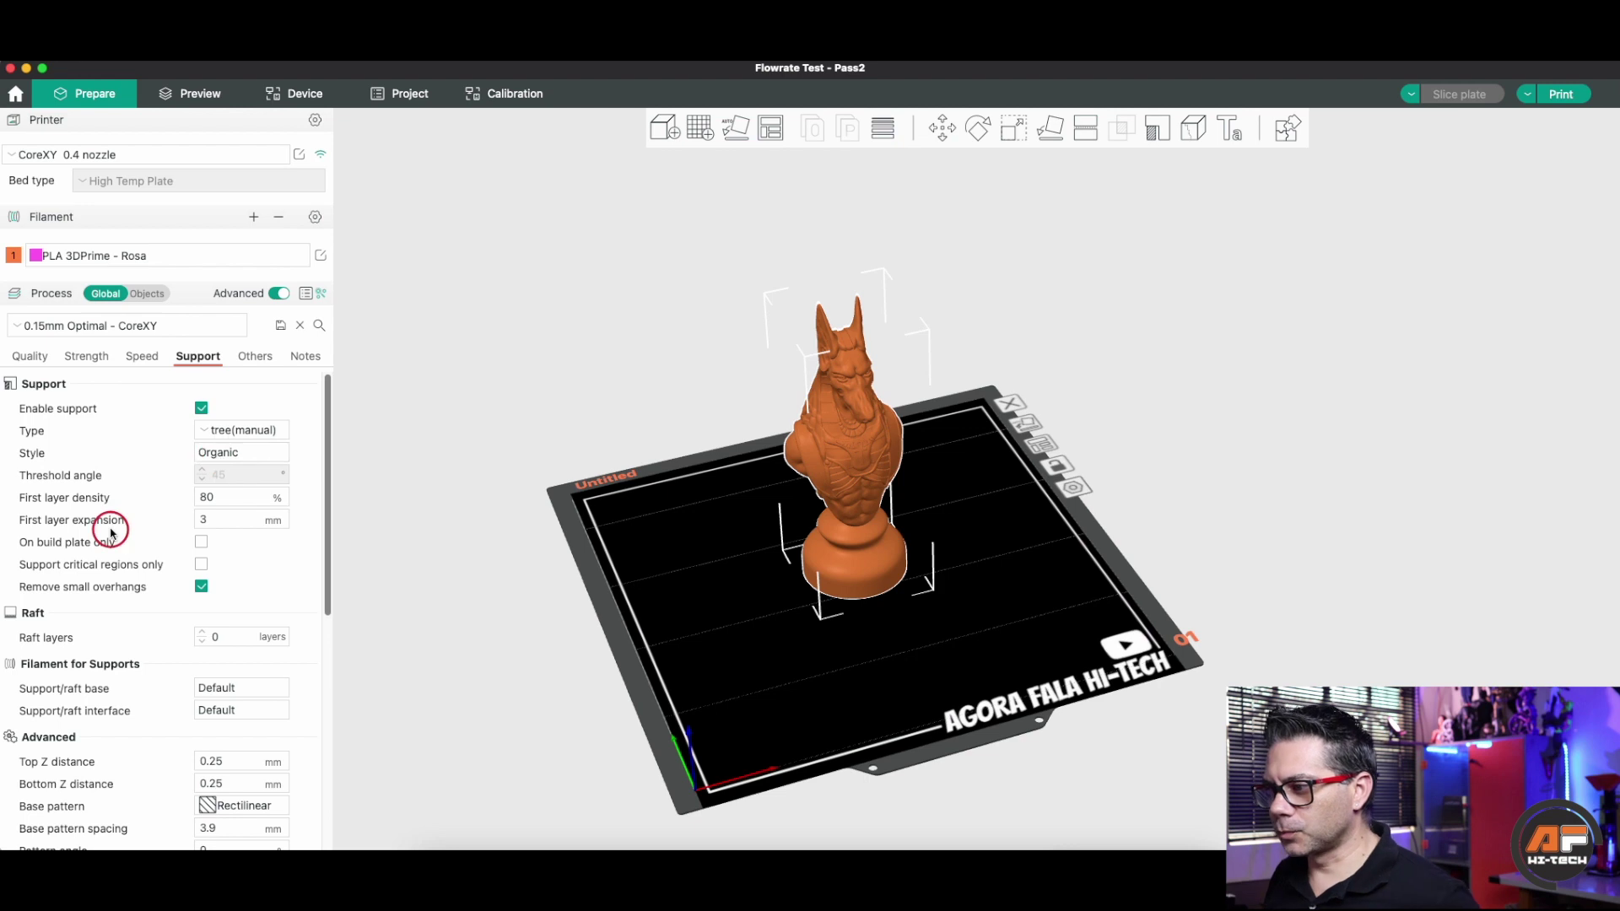
{"action": "scroll", "coordinate": [112, 533], "scroll_direction": "down", "scroll_amount": 3}
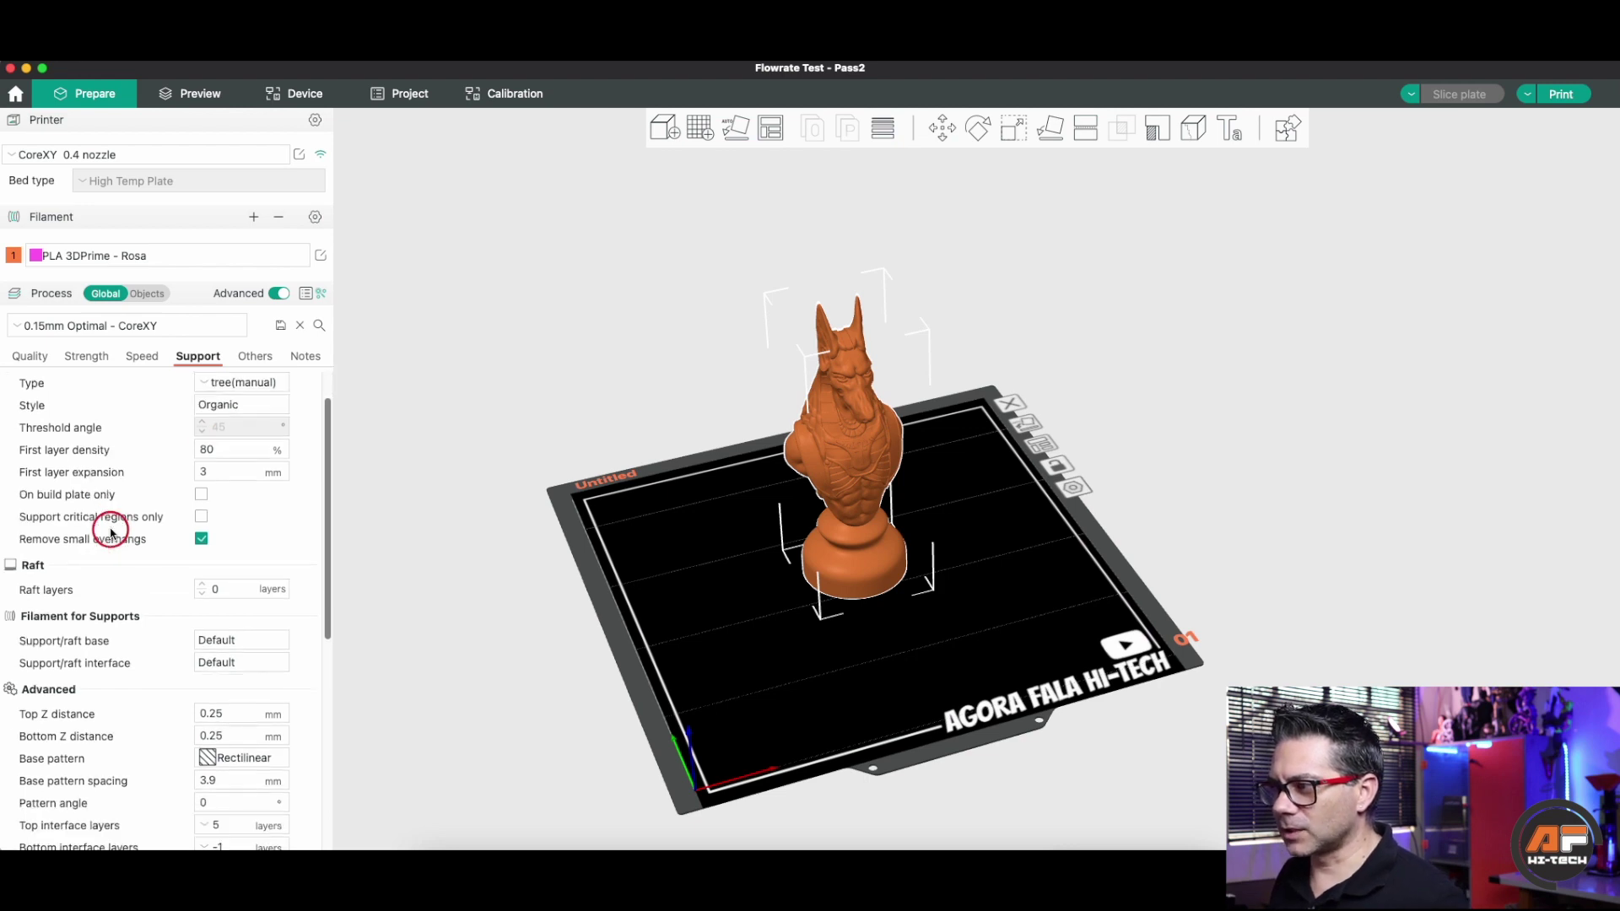
{"action": "left_click", "coordinate": [207, 381]}
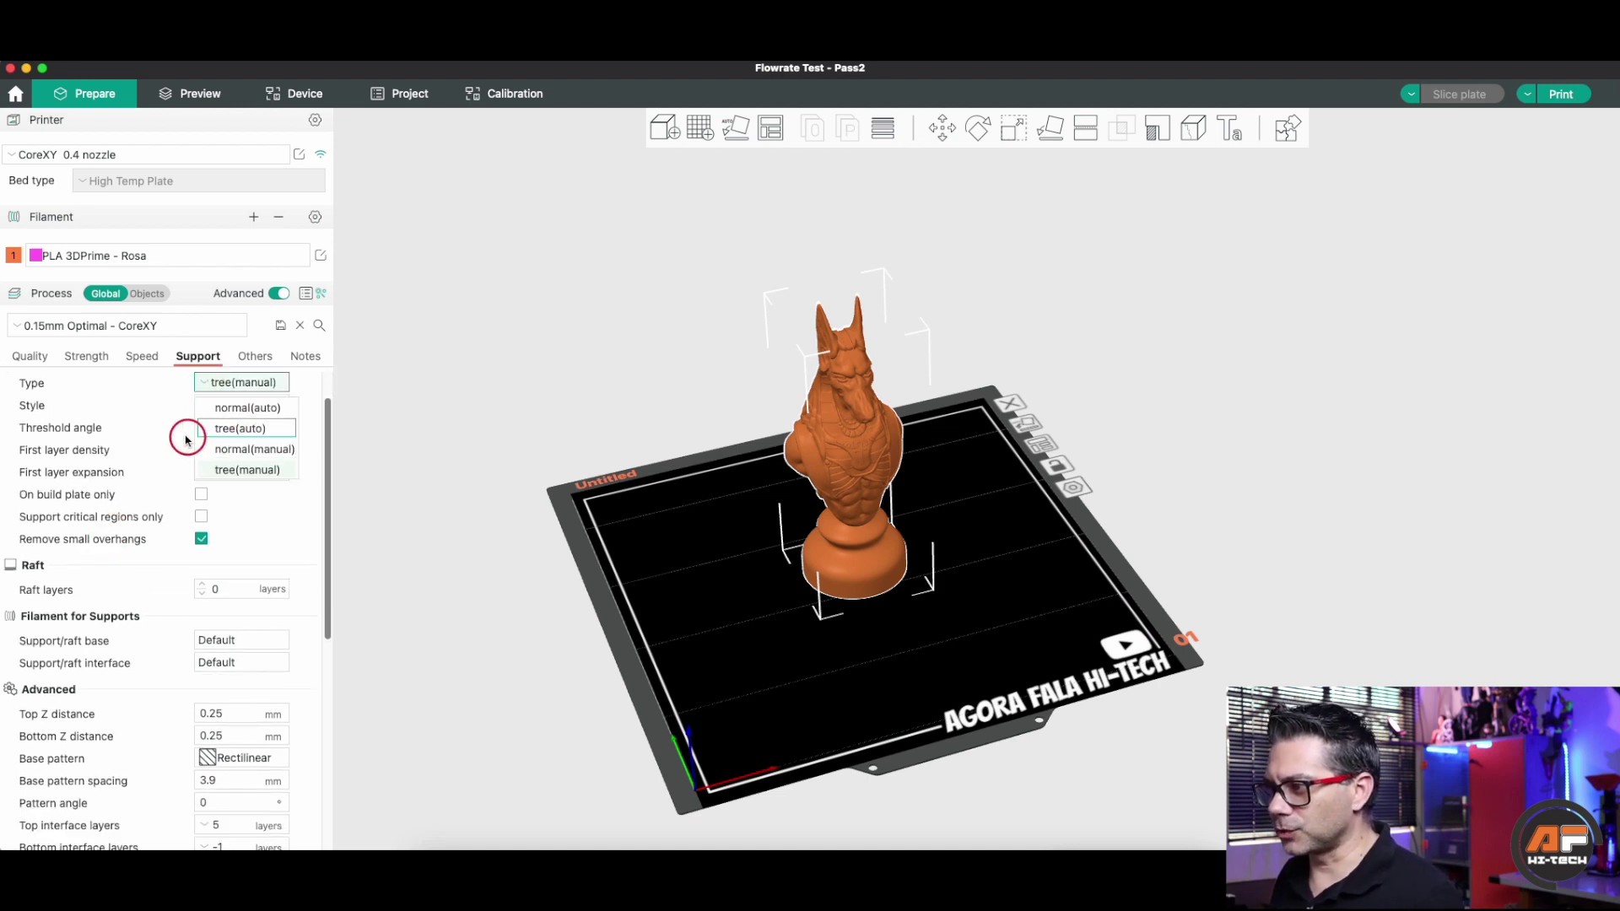
{"action": "scroll", "coordinate": [159, 423], "scroll_direction": "up", "scroll_amount": 1}
{"action": "scroll", "coordinate": [126, 540], "scroll_direction": "down", "scroll_amount": 5}
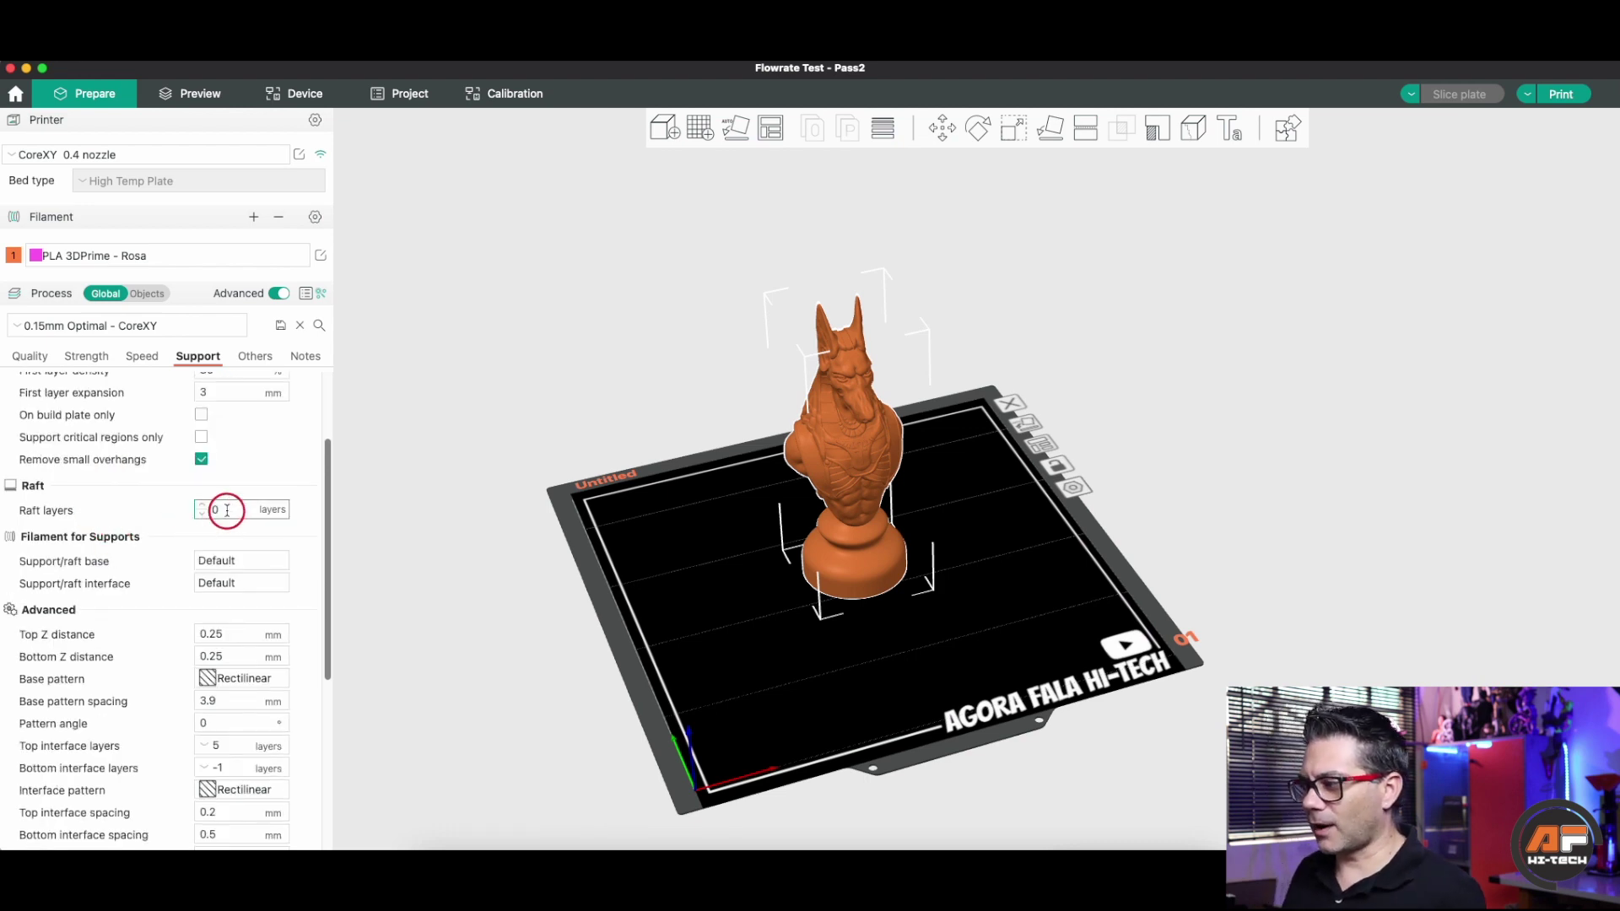
{"action": "scroll", "coordinate": [122, 578], "scroll_direction": "down", "scroll_amount": 3}
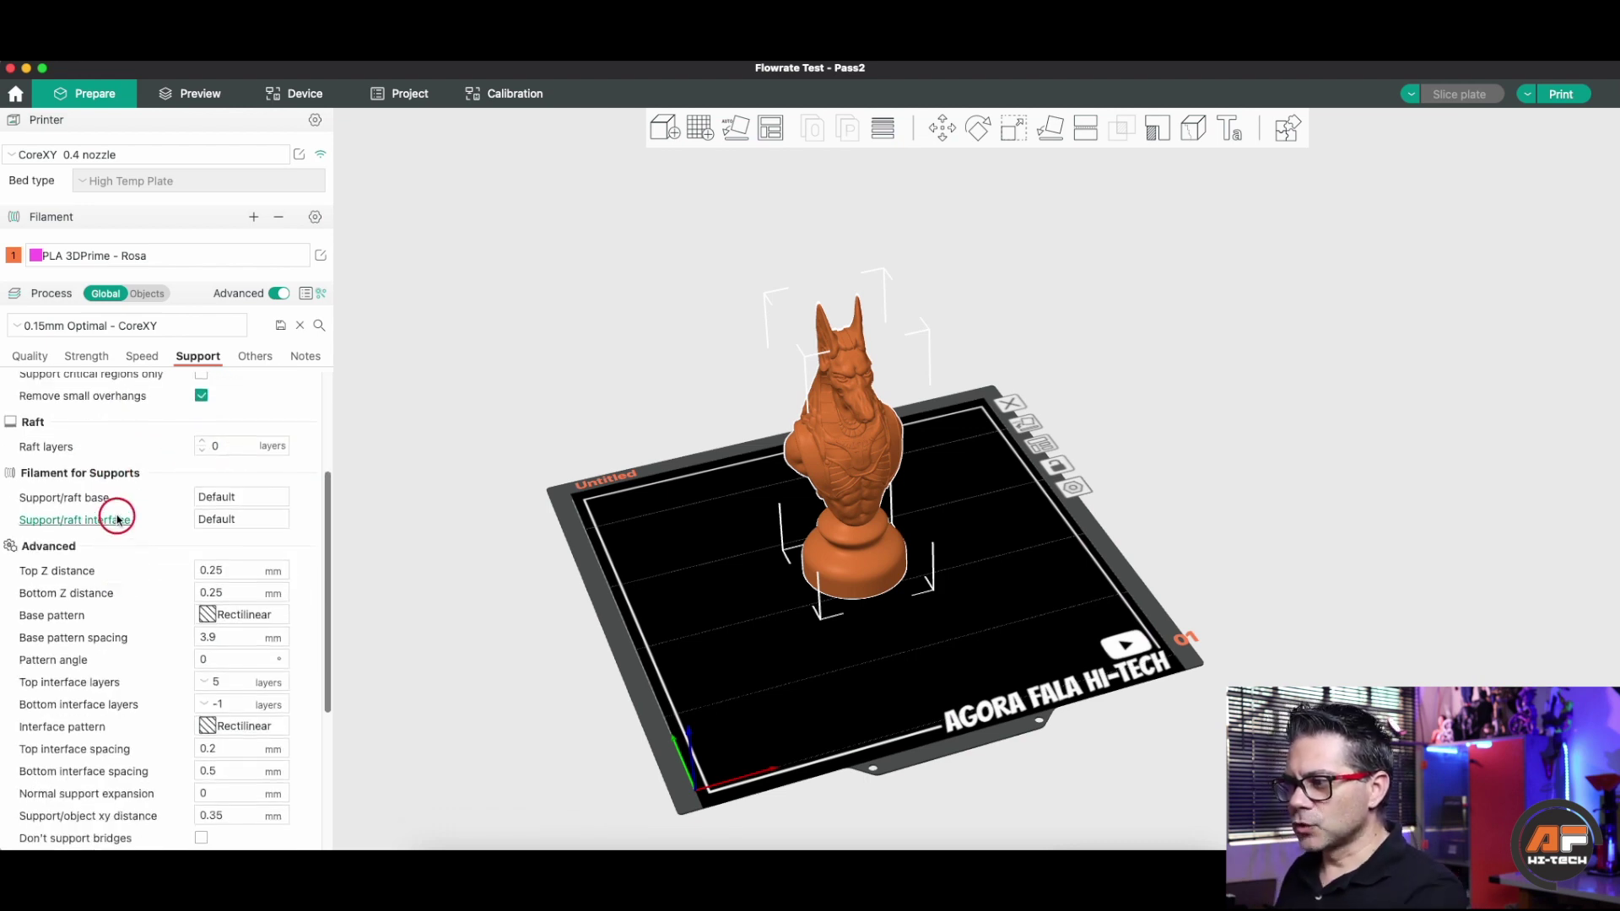
{"action": "scroll", "coordinate": [135, 510], "scroll_direction": "down", "scroll_amount": 3}
{"action": "scroll", "coordinate": [139, 515], "scroll_direction": "down", "scroll_amount": 3}
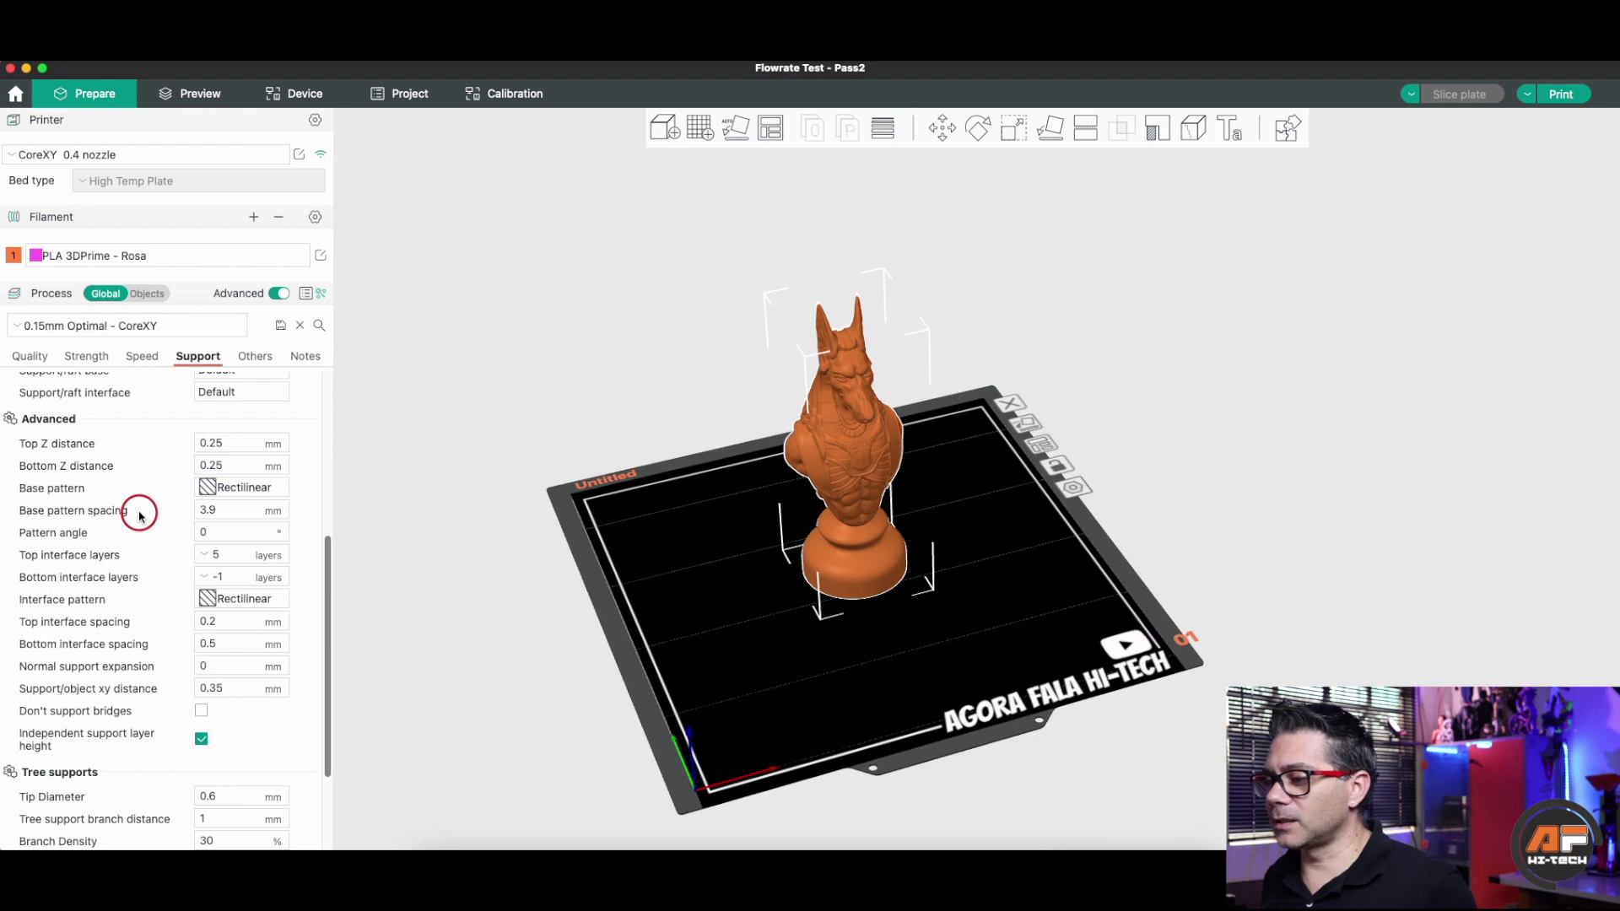
{"action": "scroll", "coordinate": [140, 516], "scroll_direction": "down", "scroll_amount": 7}
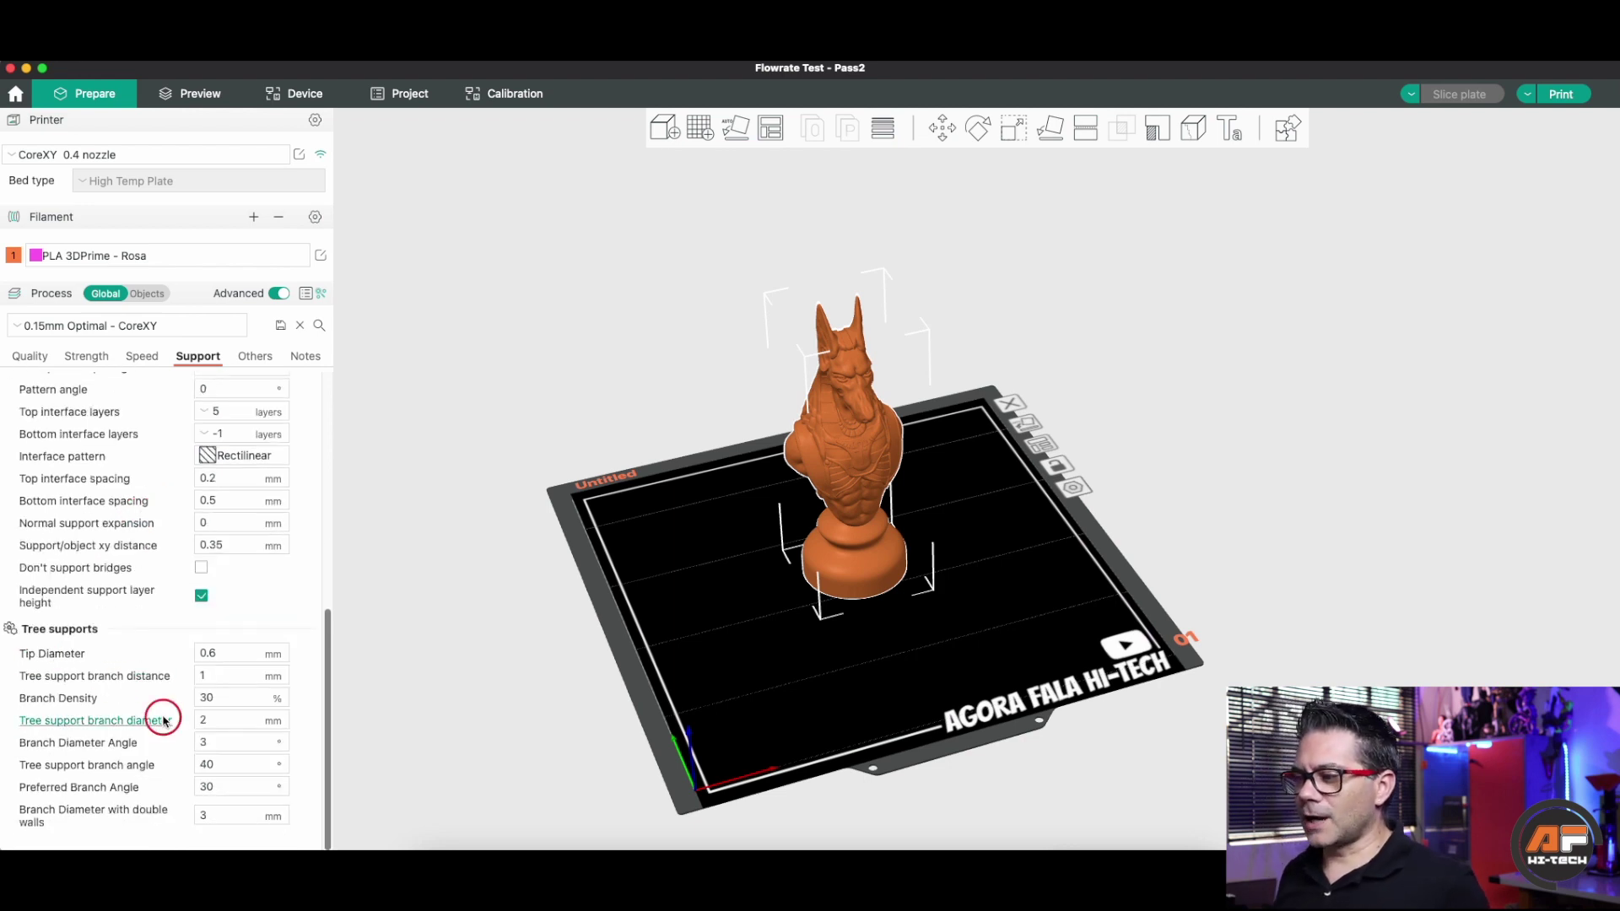
{"action": "scroll", "coordinate": [162, 717], "scroll_direction": "up", "scroll_amount": 20}
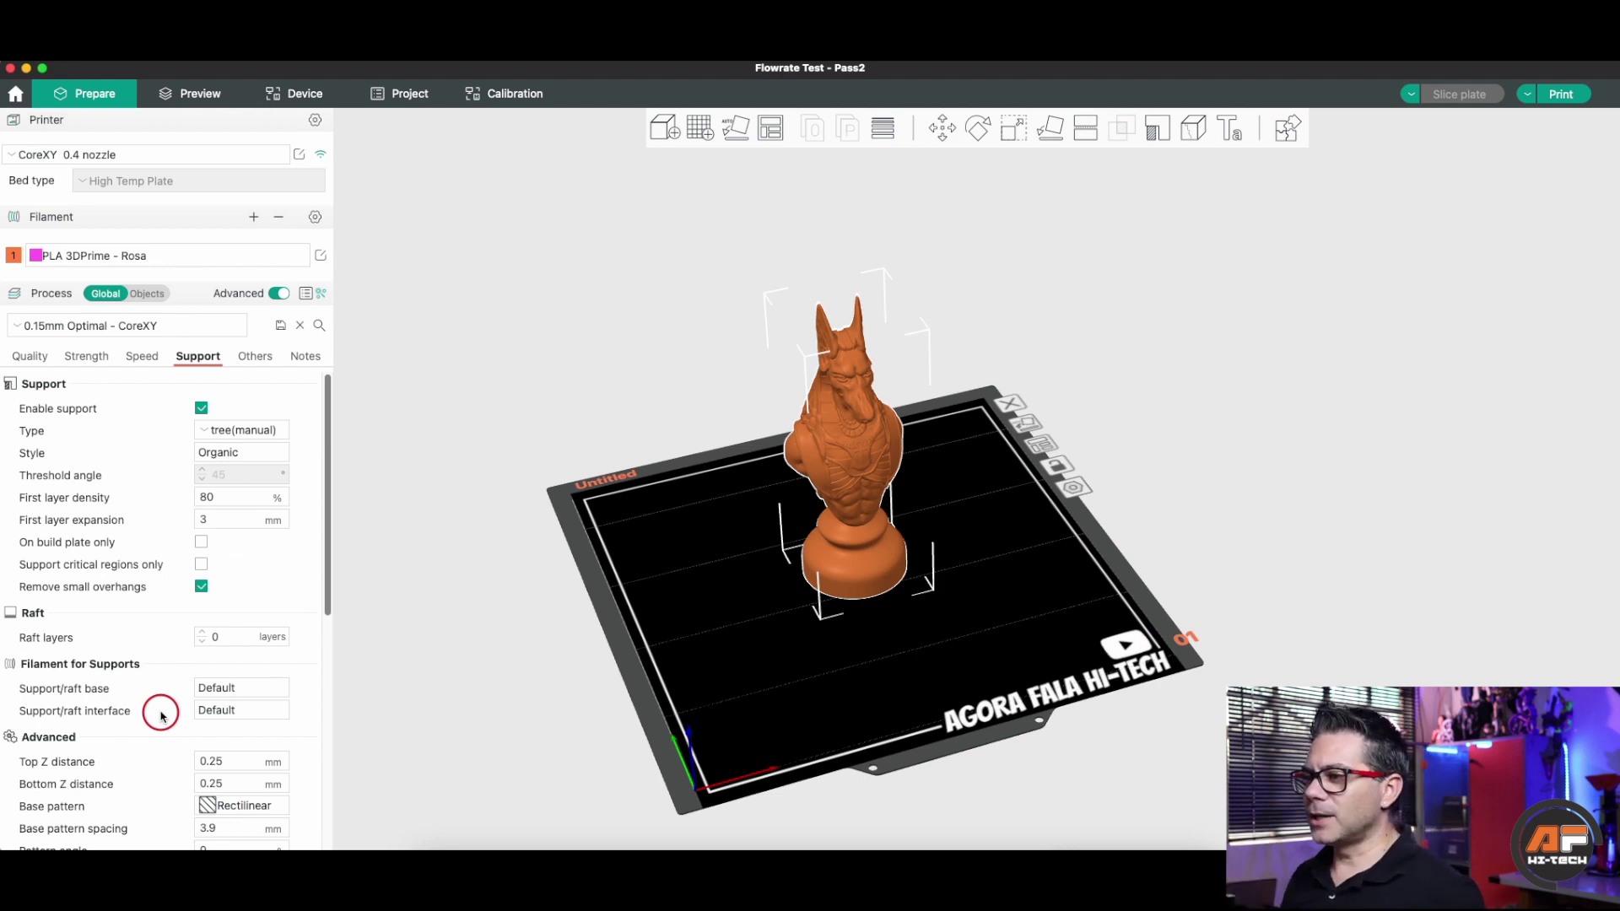
Step: Look over the strength, speed and support settings of the process profile once more
{"action": "left_click", "coordinate": [89, 357]}
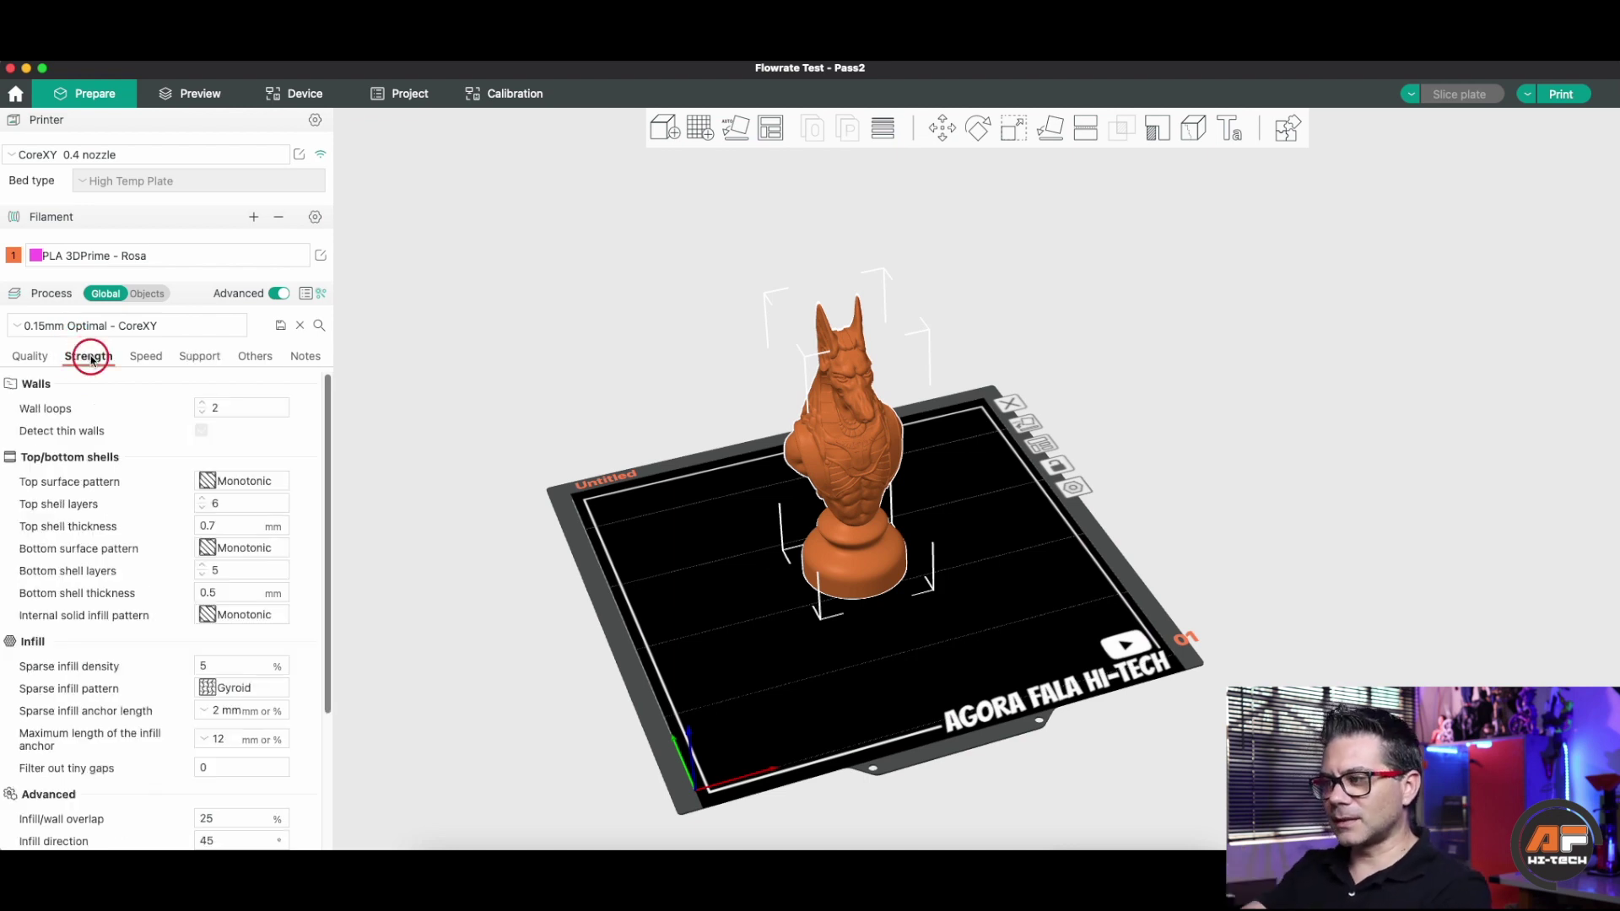
{"action": "left_click", "coordinate": [146, 356]}
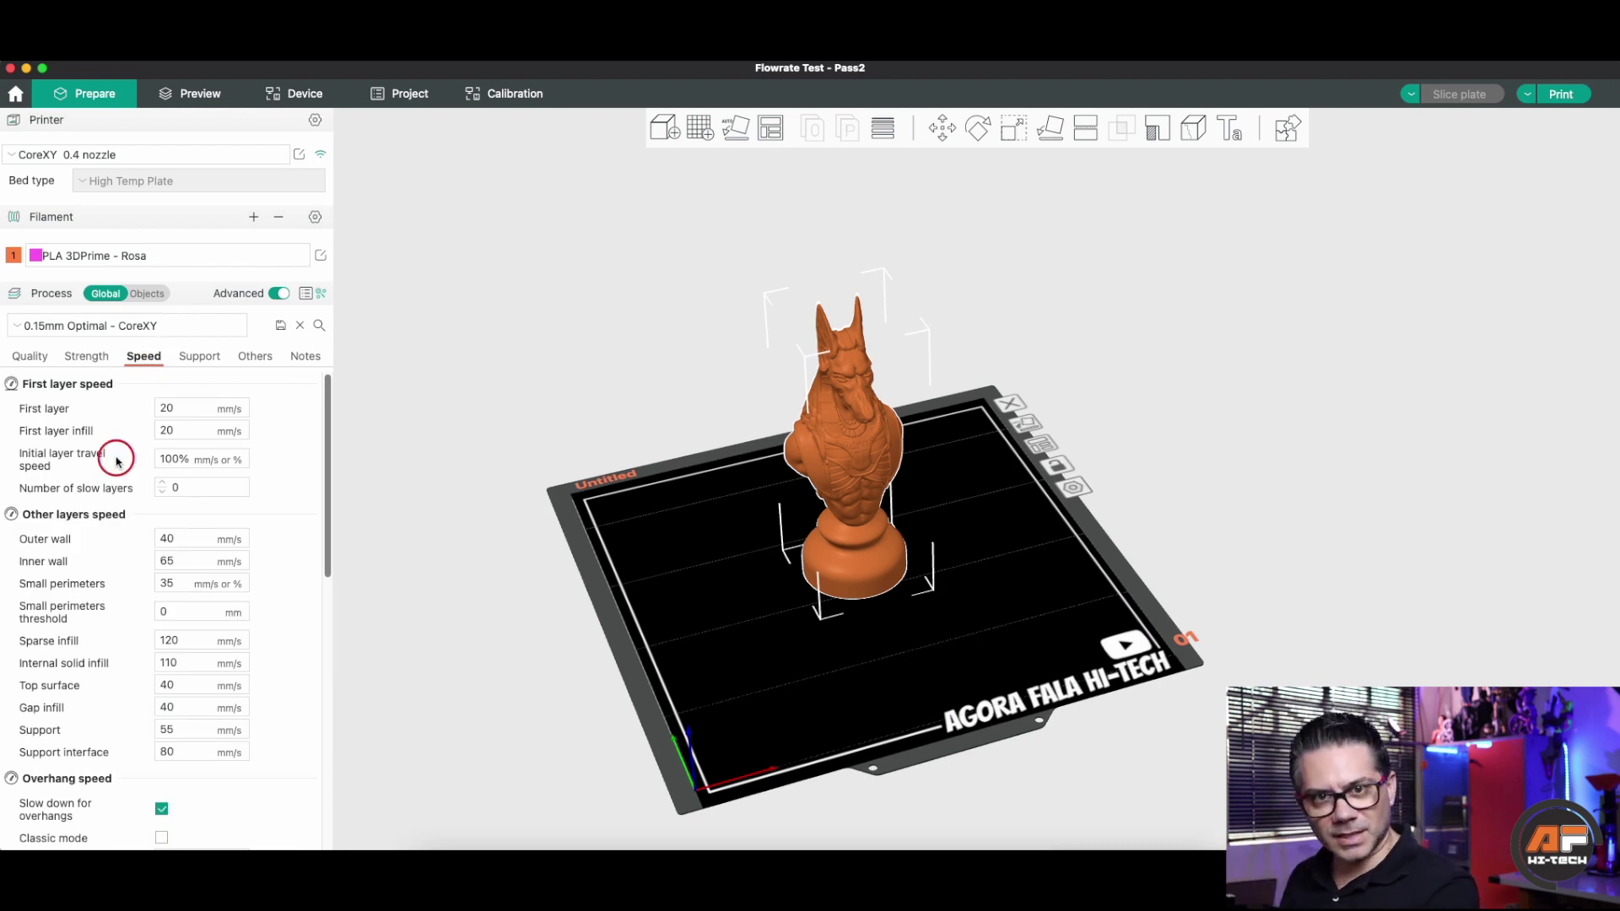
{"action": "scroll", "coordinate": [117, 461], "scroll_direction": "down", "scroll_amount": 2}
{"action": "scroll", "coordinate": [117, 459], "scroll_direction": "down", "scroll_amount": 3}
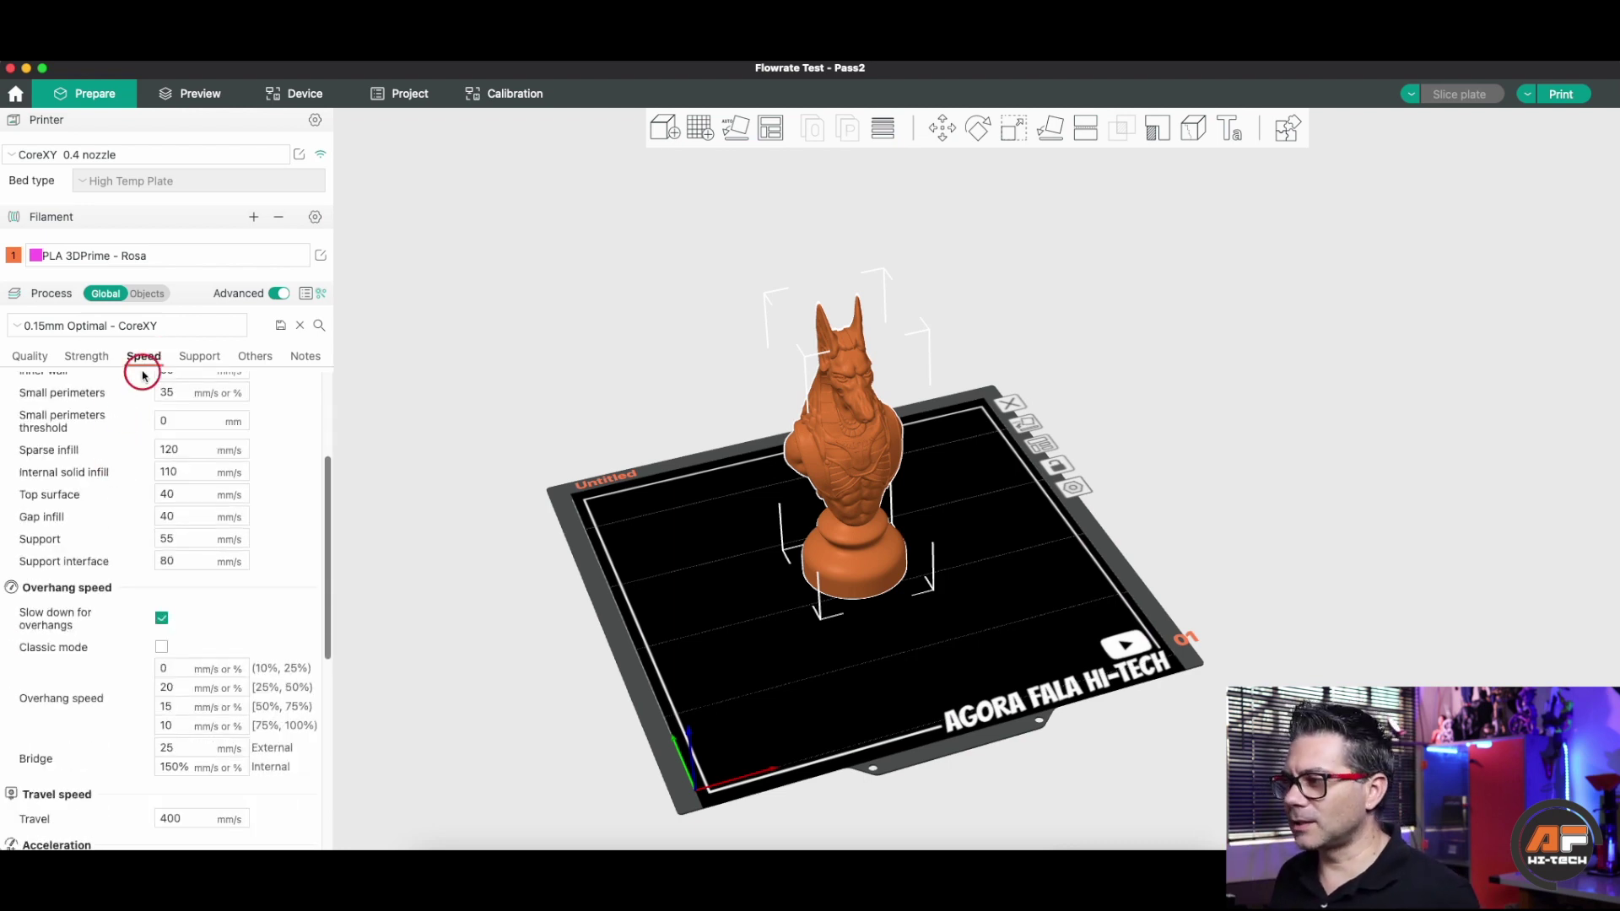
{"action": "left_click", "coordinate": [194, 357]}
{"action": "scroll", "coordinate": [195, 470], "scroll_direction": "up", "scroll_amount": 5}
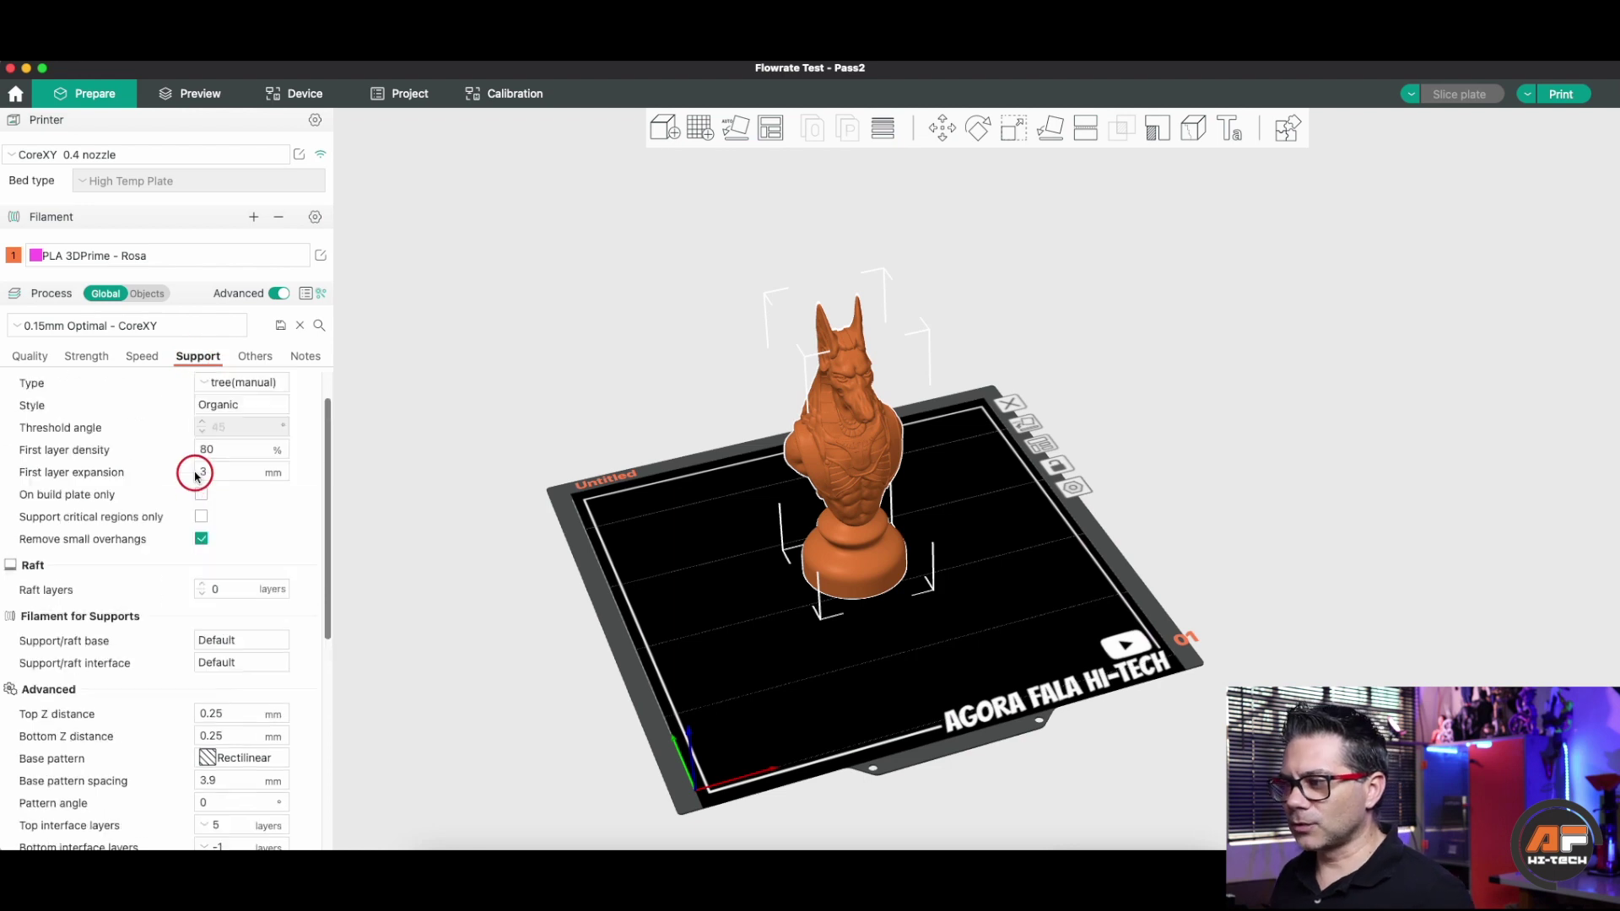
Step: Examine the process profile's other settings, covering bed adhesion, prime tower, flush options, the slicing mode choices and G-code output
{"action": "left_click", "coordinate": [263, 358]}
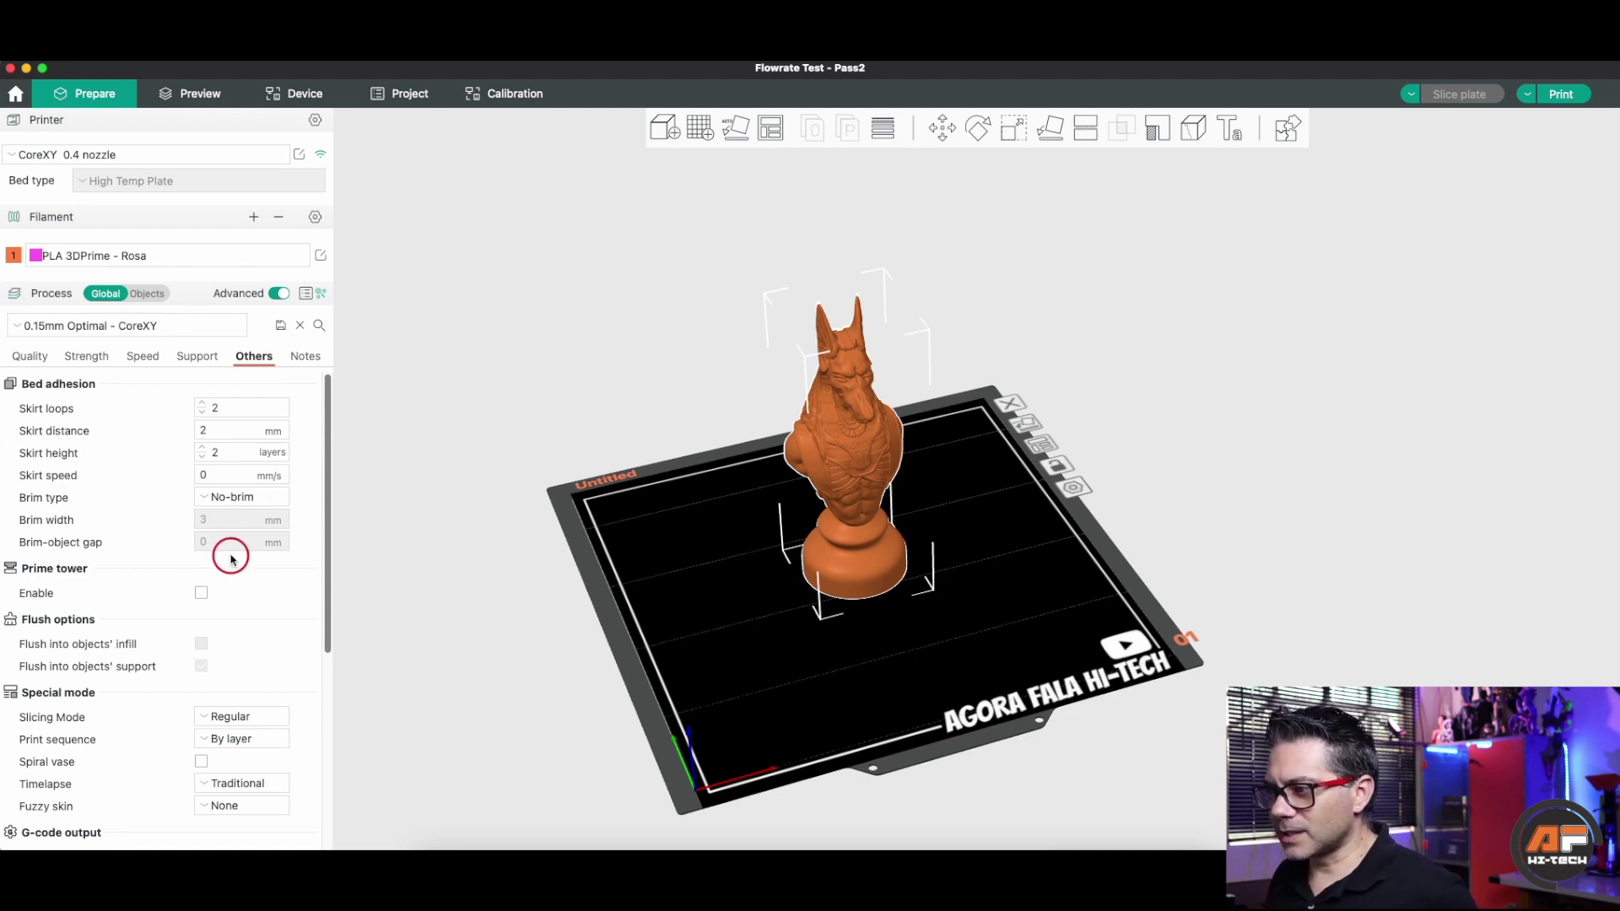
{"action": "scroll", "coordinate": [112, 578], "scroll_direction": "down", "scroll_amount": 2}
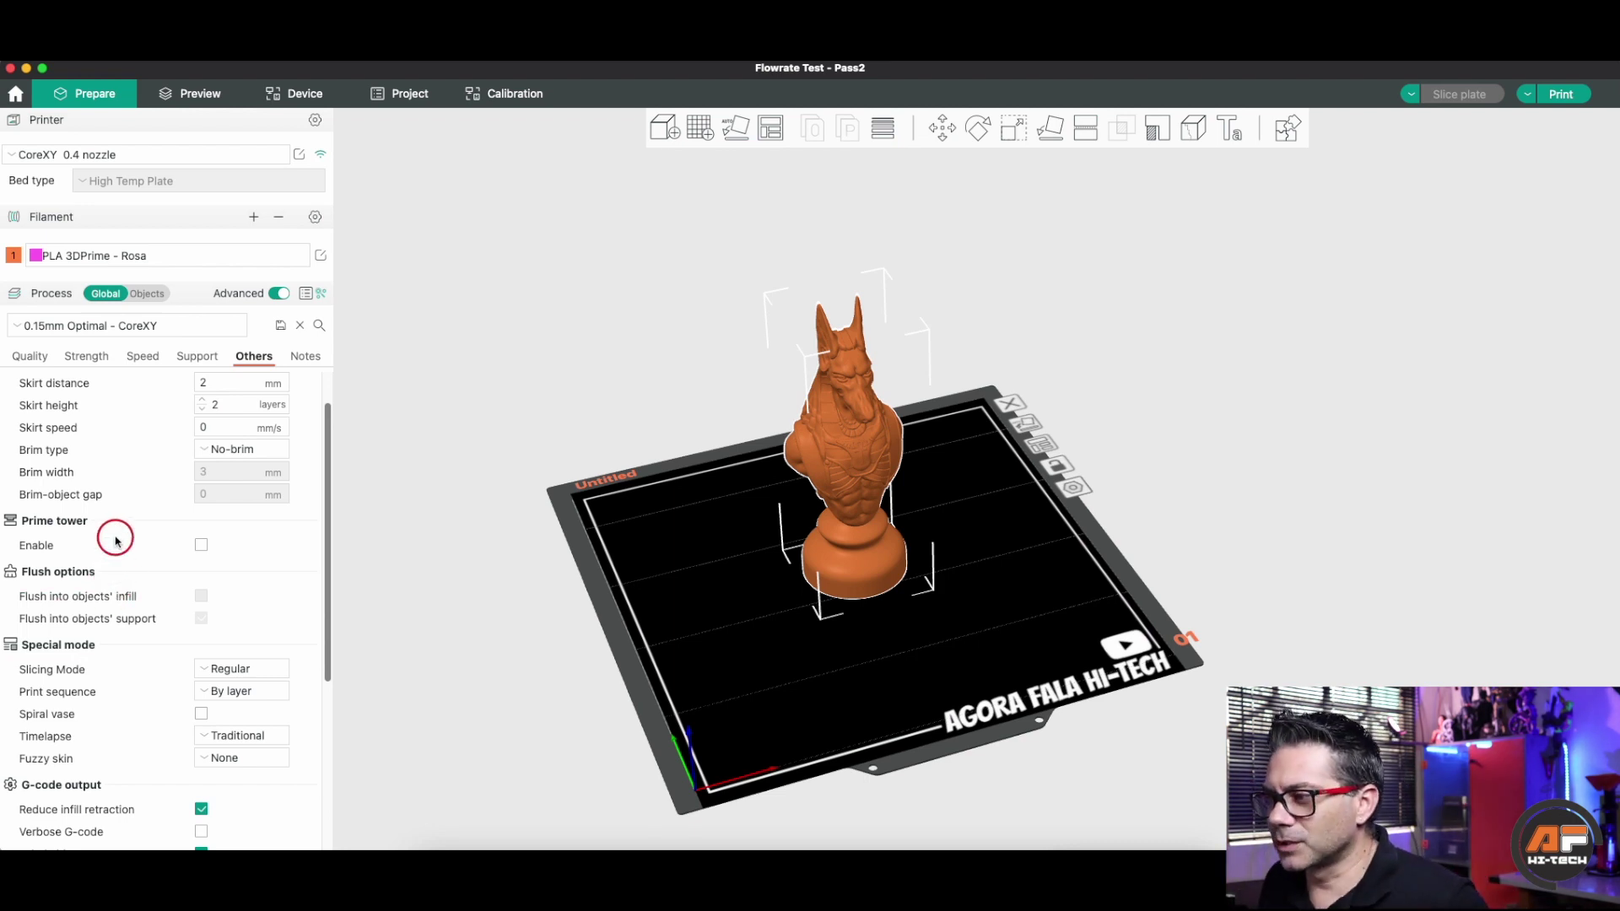
{"action": "scroll", "coordinate": [109, 533], "scroll_direction": "down", "scroll_amount": 3}
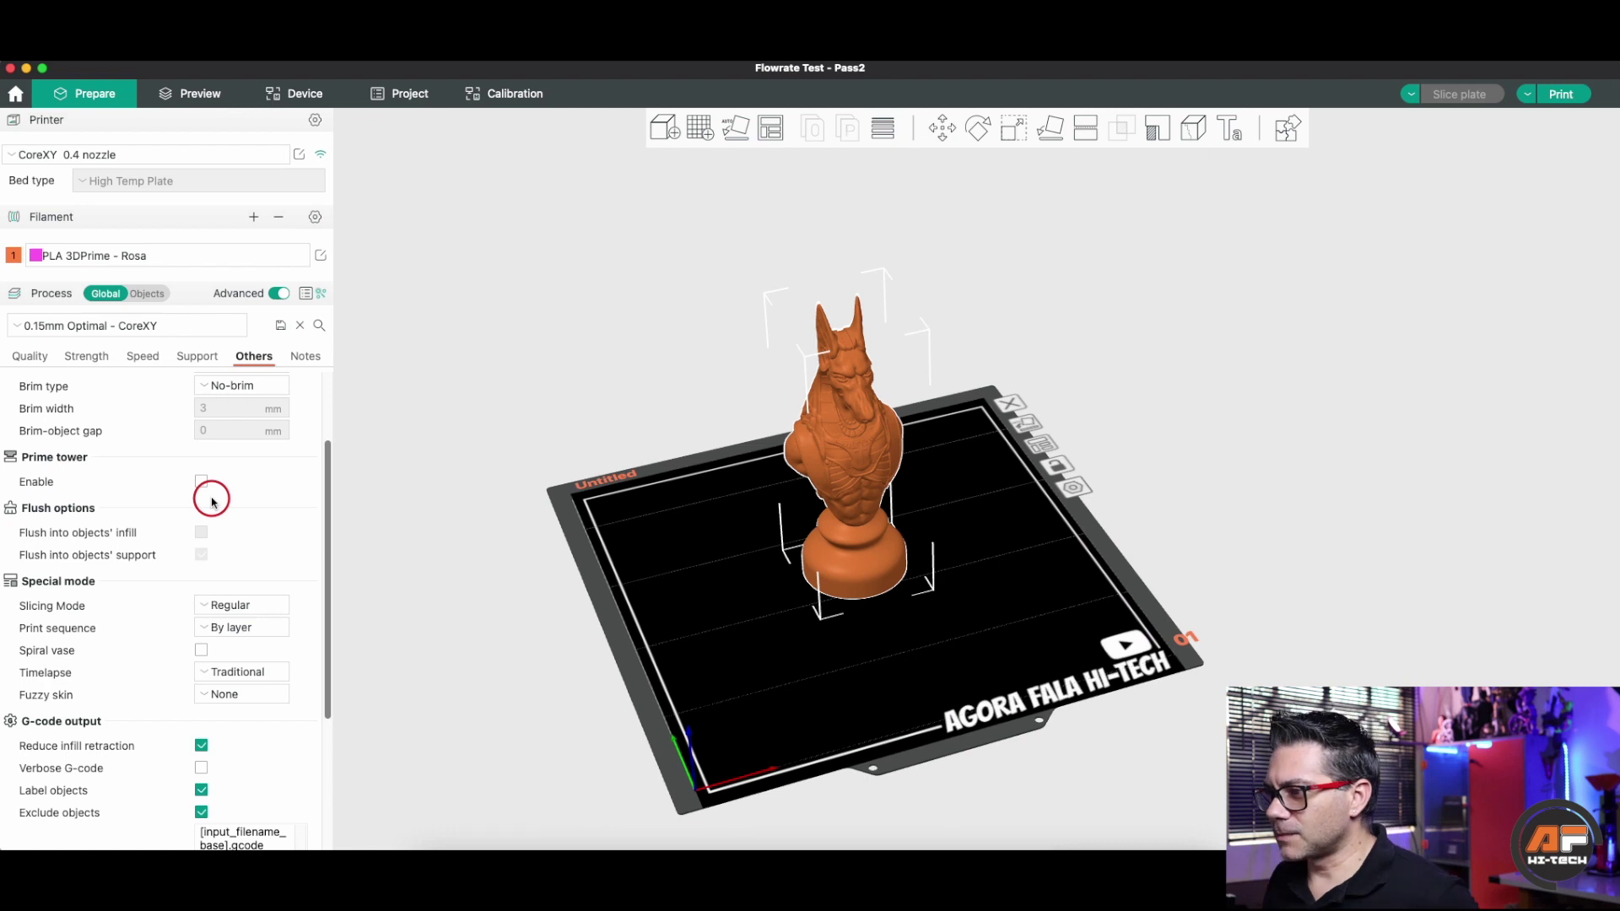
{"action": "scroll", "coordinate": [135, 557], "scroll_direction": "down", "scroll_amount": 2}
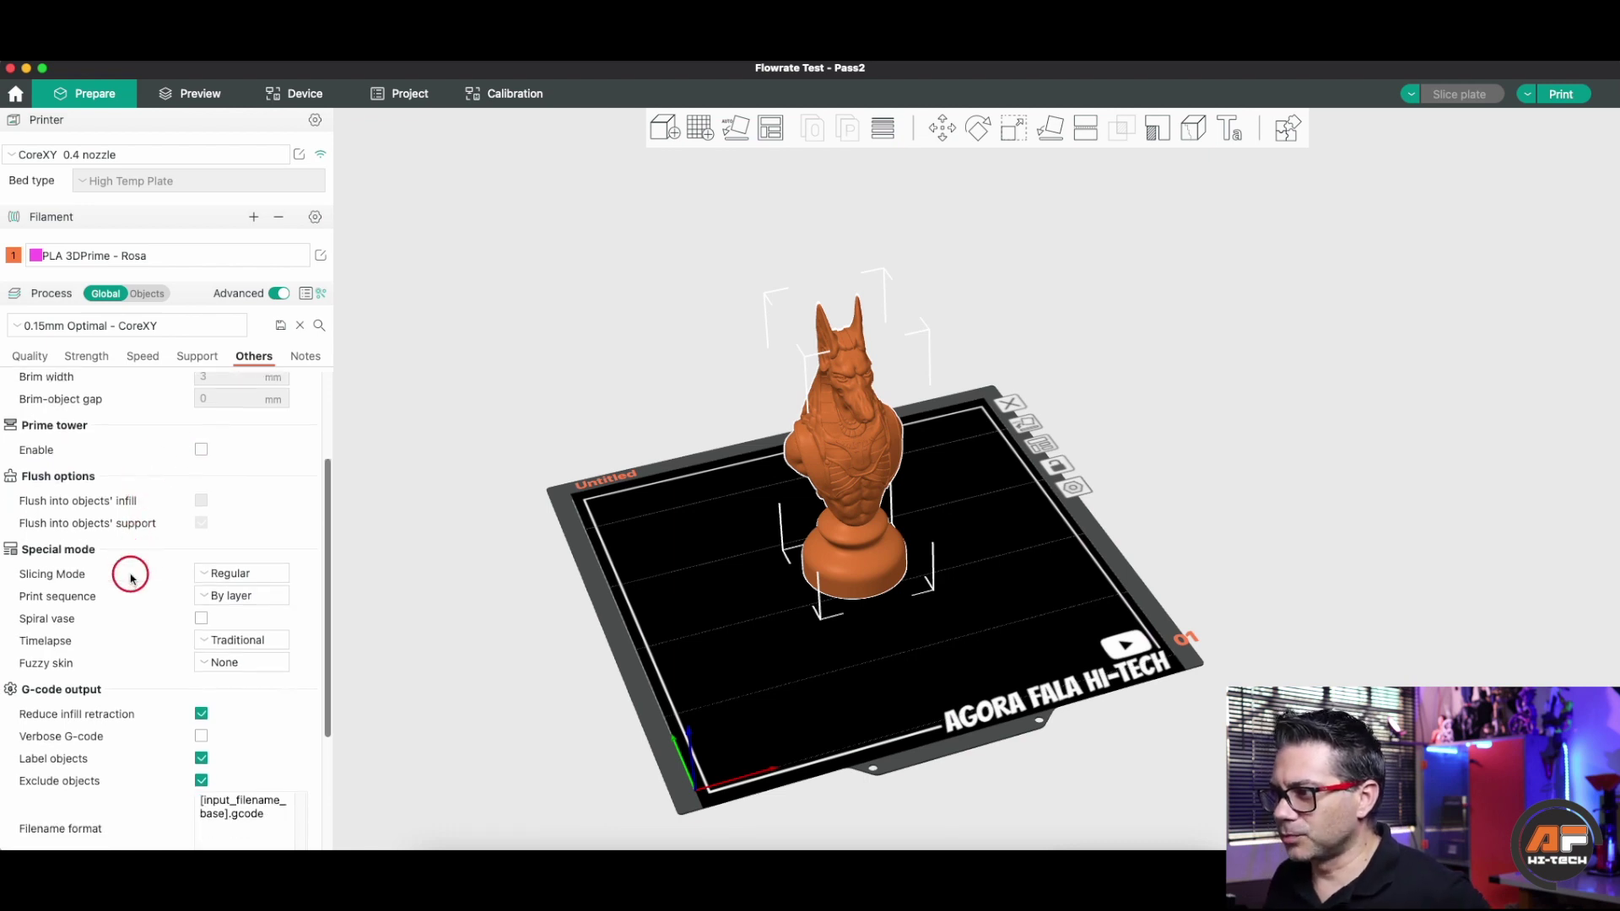
{"action": "scroll", "coordinate": [131, 577], "scroll_direction": "down", "scroll_amount": 3}
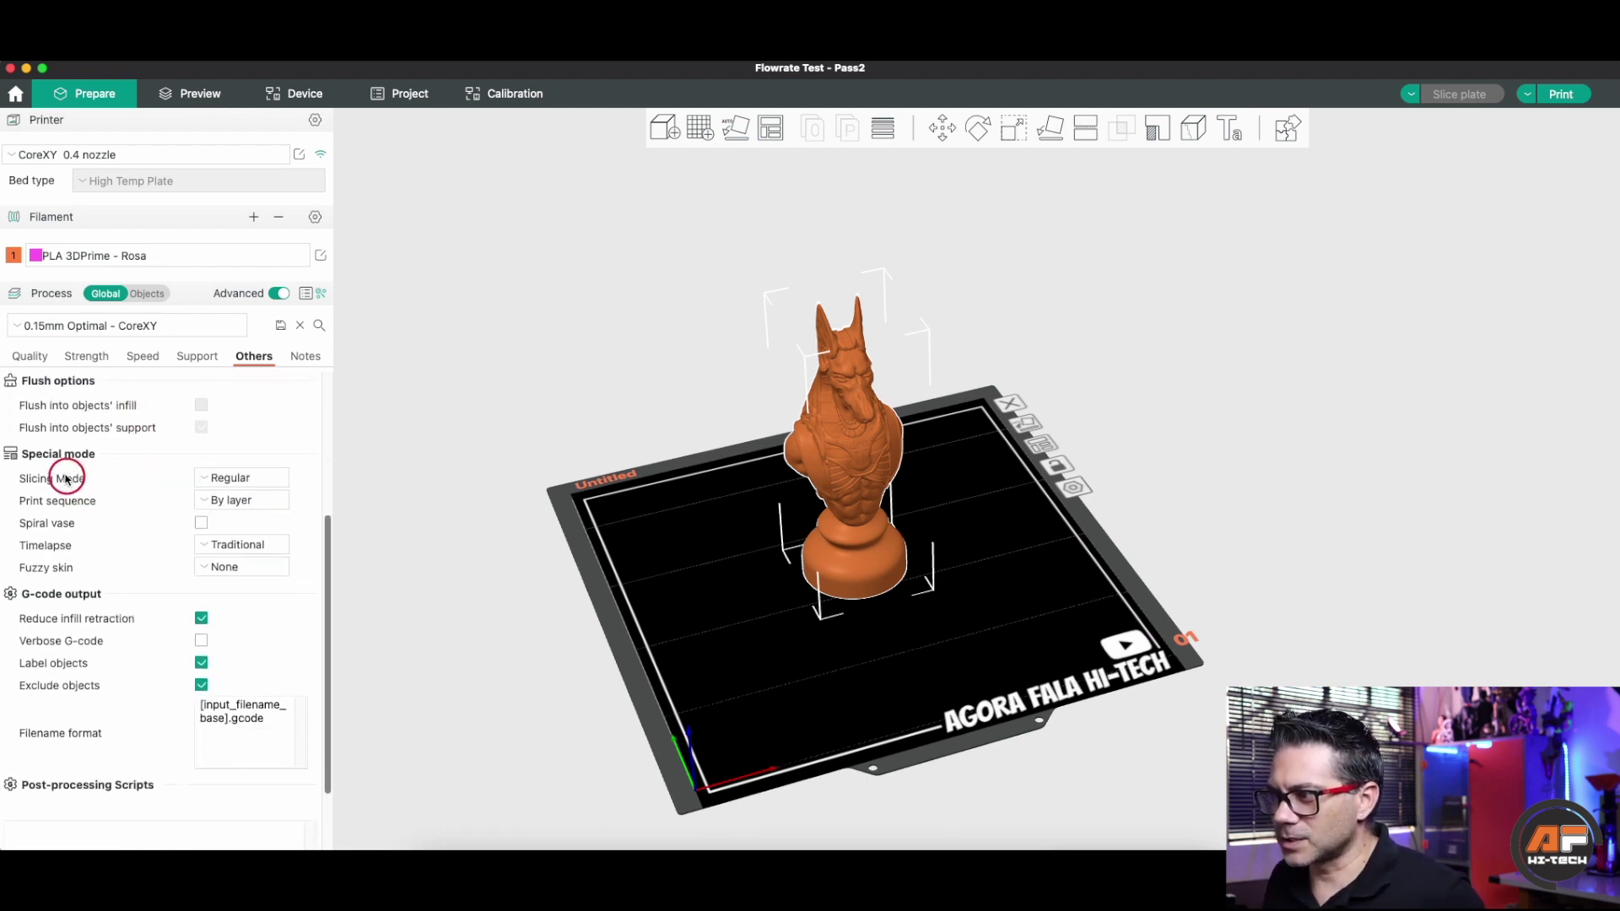
{"action": "left_click", "coordinate": [226, 478]}
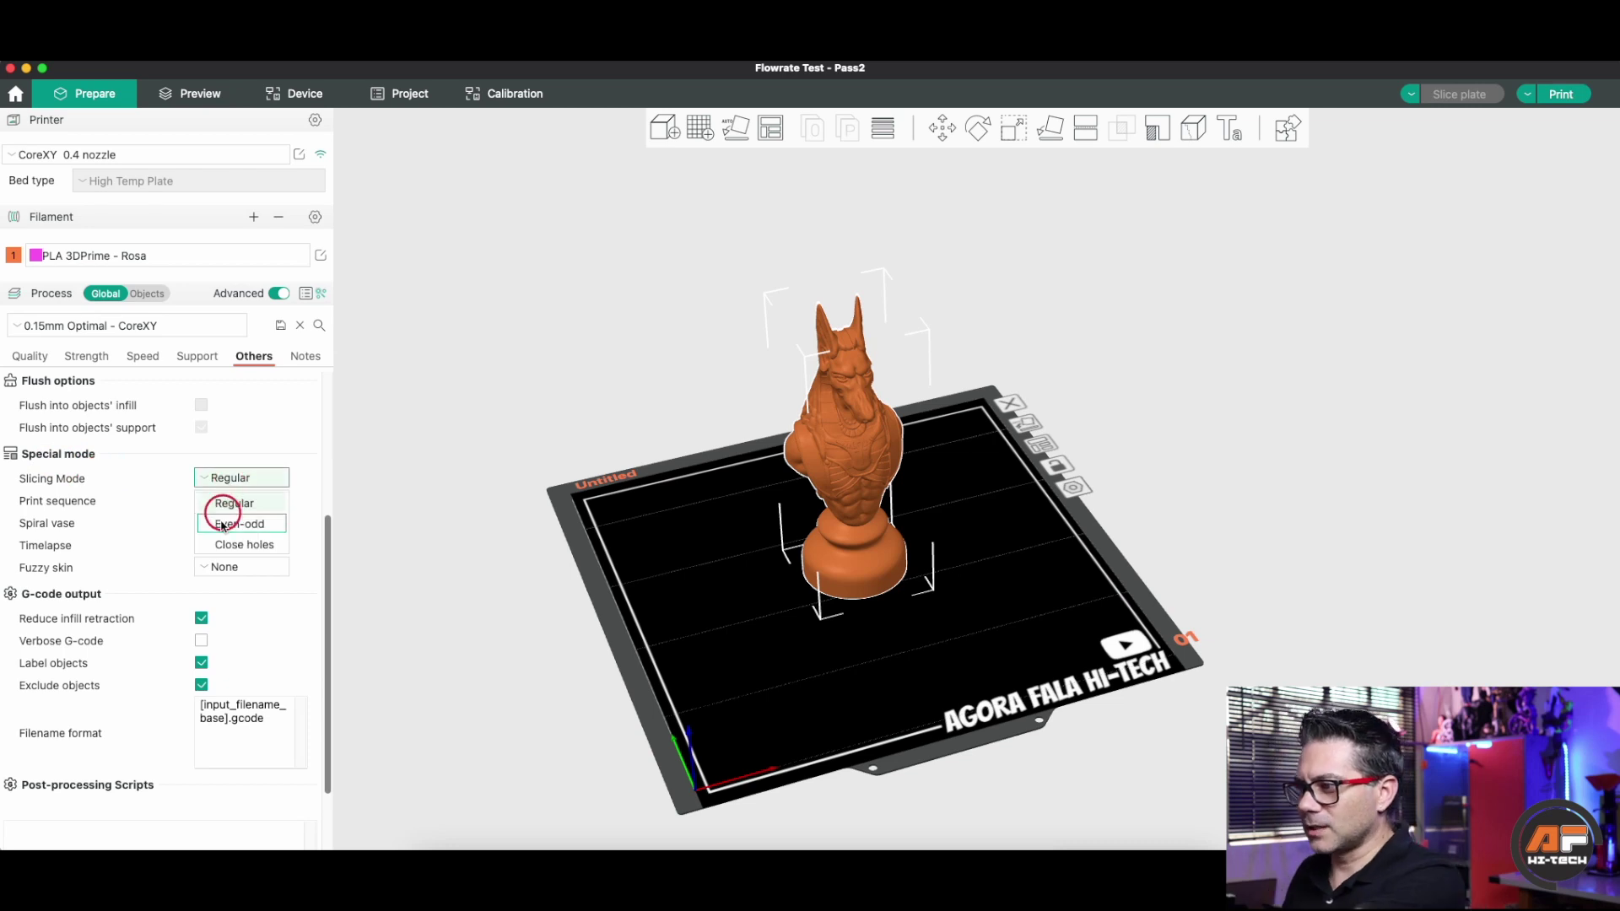
{"action": "left_click", "coordinate": [86, 503]}
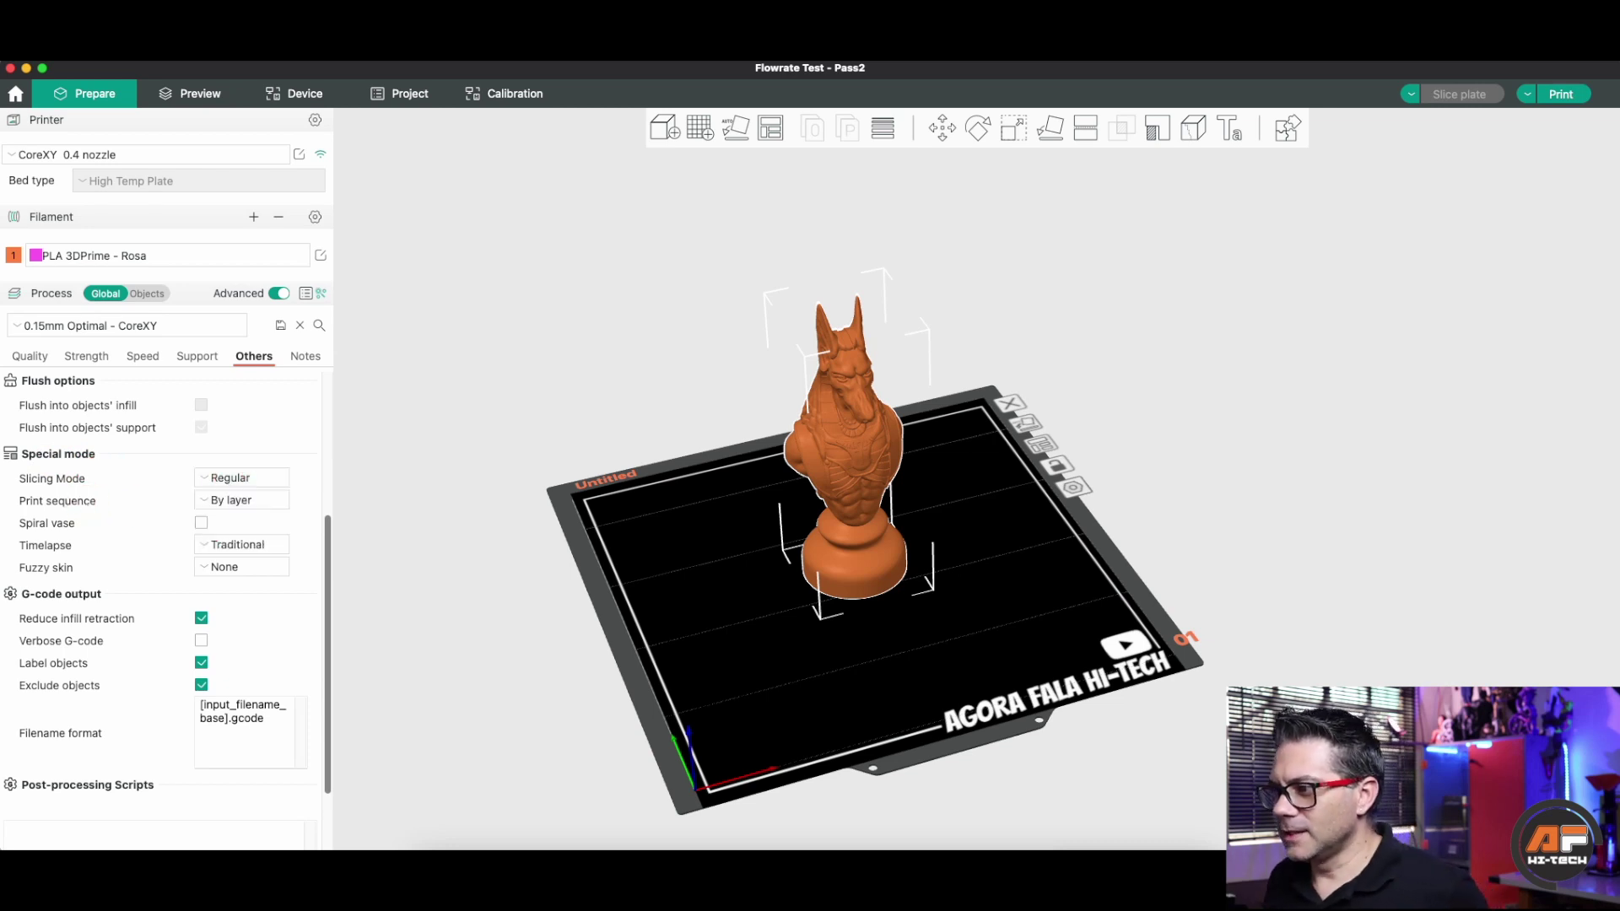
{"action": "scroll", "coordinate": [109, 545], "scroll_direction": "up", "scroll_amount": 5}
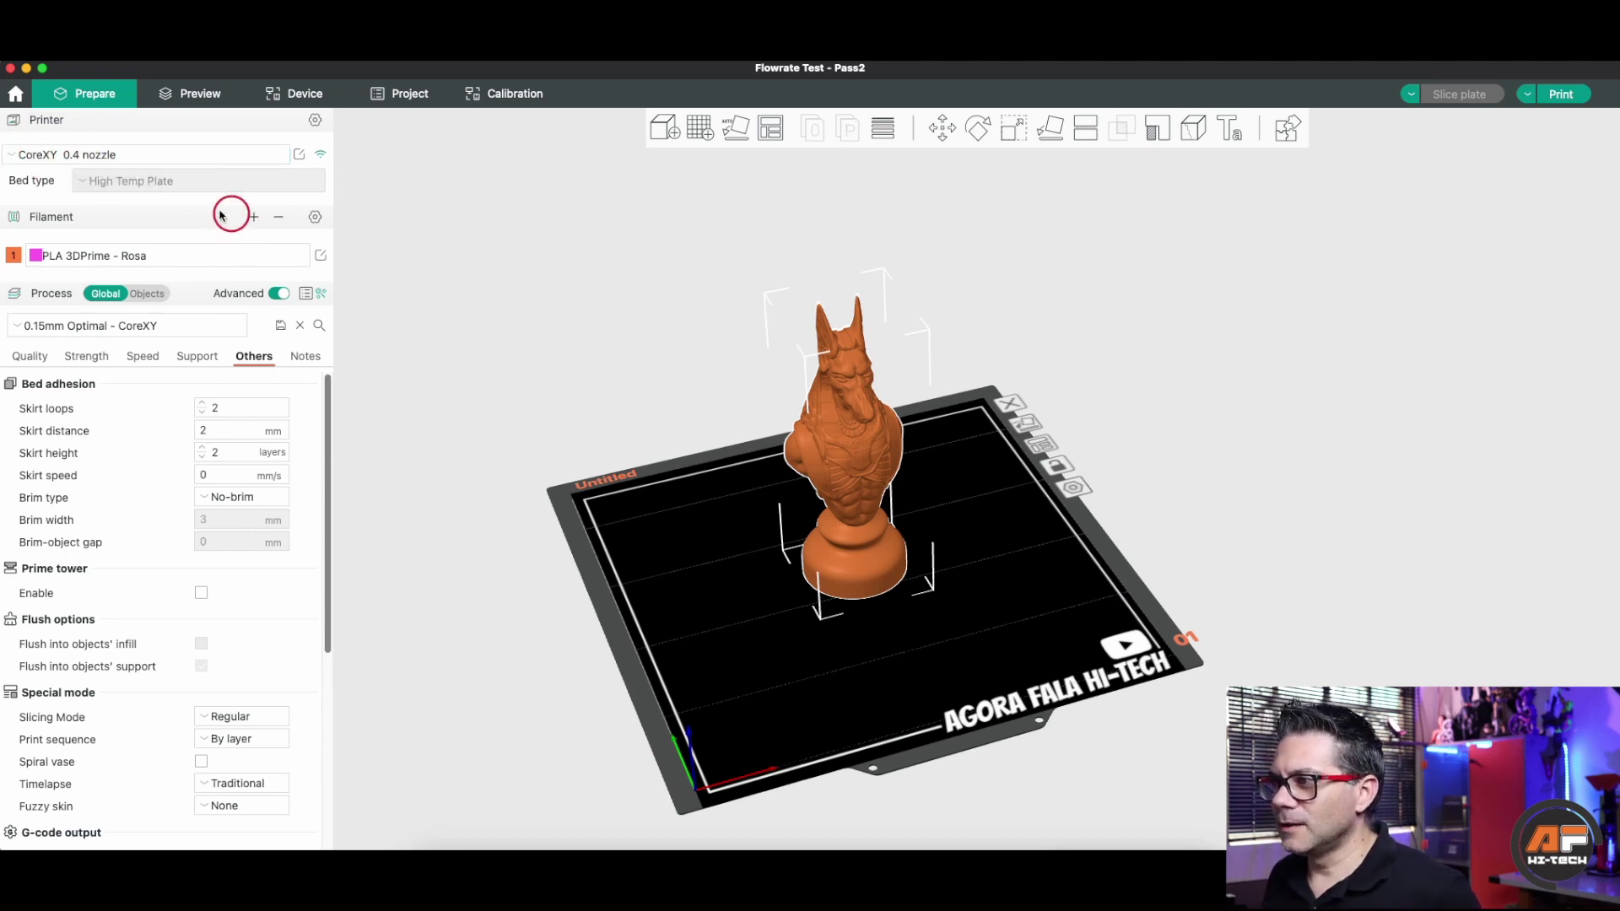
Step: Open the CoreXY 0.4 nozzle printer settings and review the basic information, machine G-code, multimaterial, and extruder retraction settings
{"action": "left_click", "coordinate": [299, 155]}
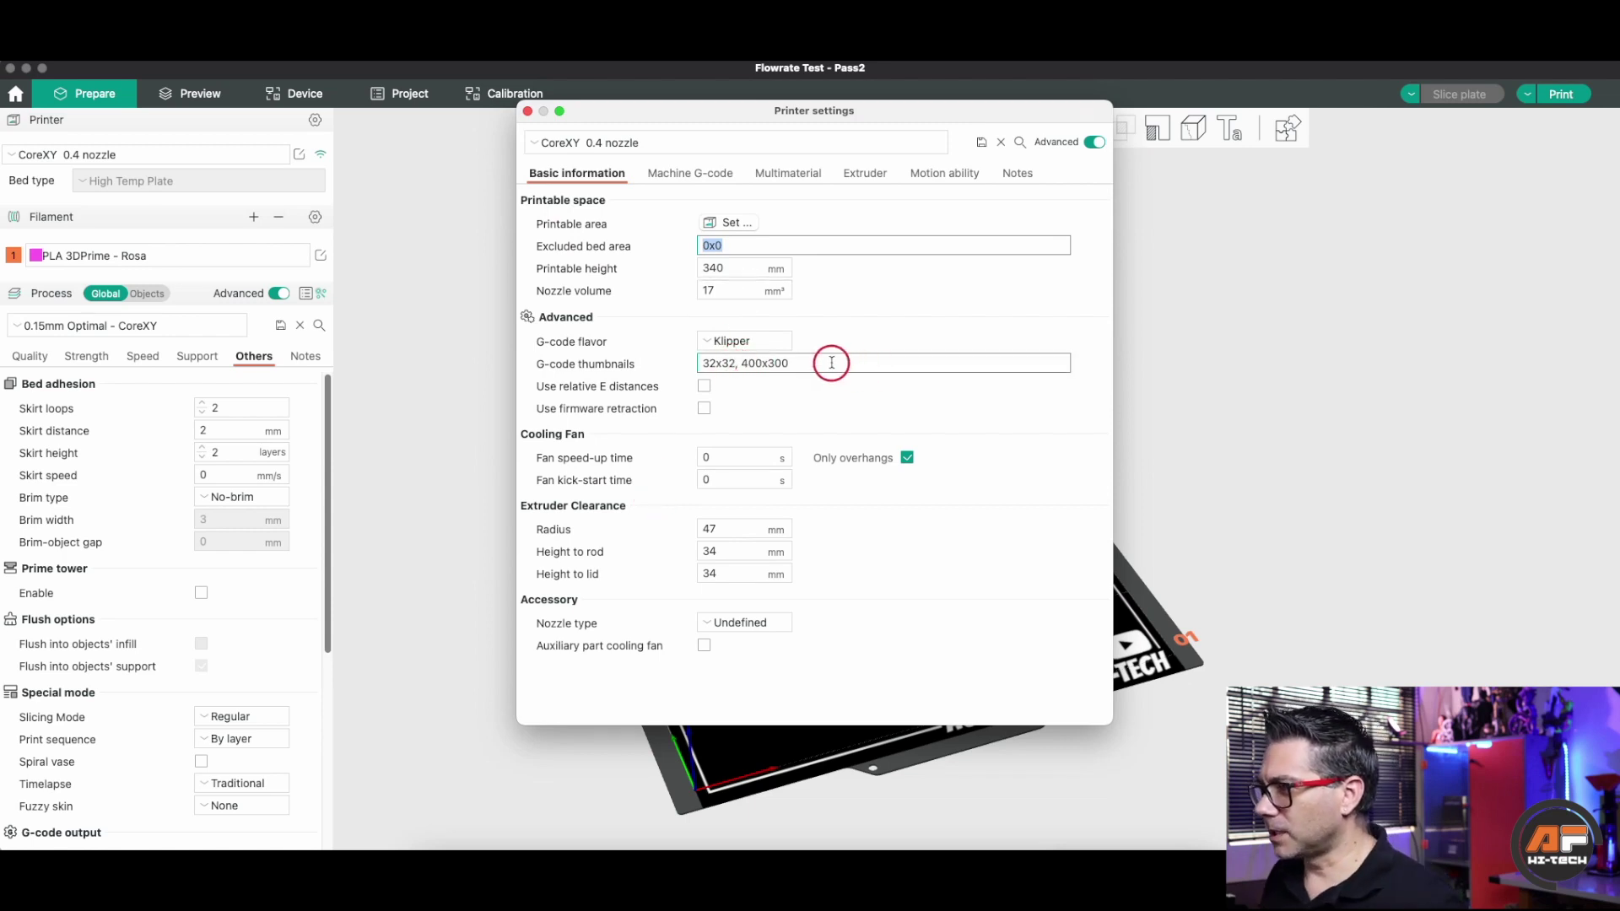
{"action": "left_click", "coordinate": [689, 173]}
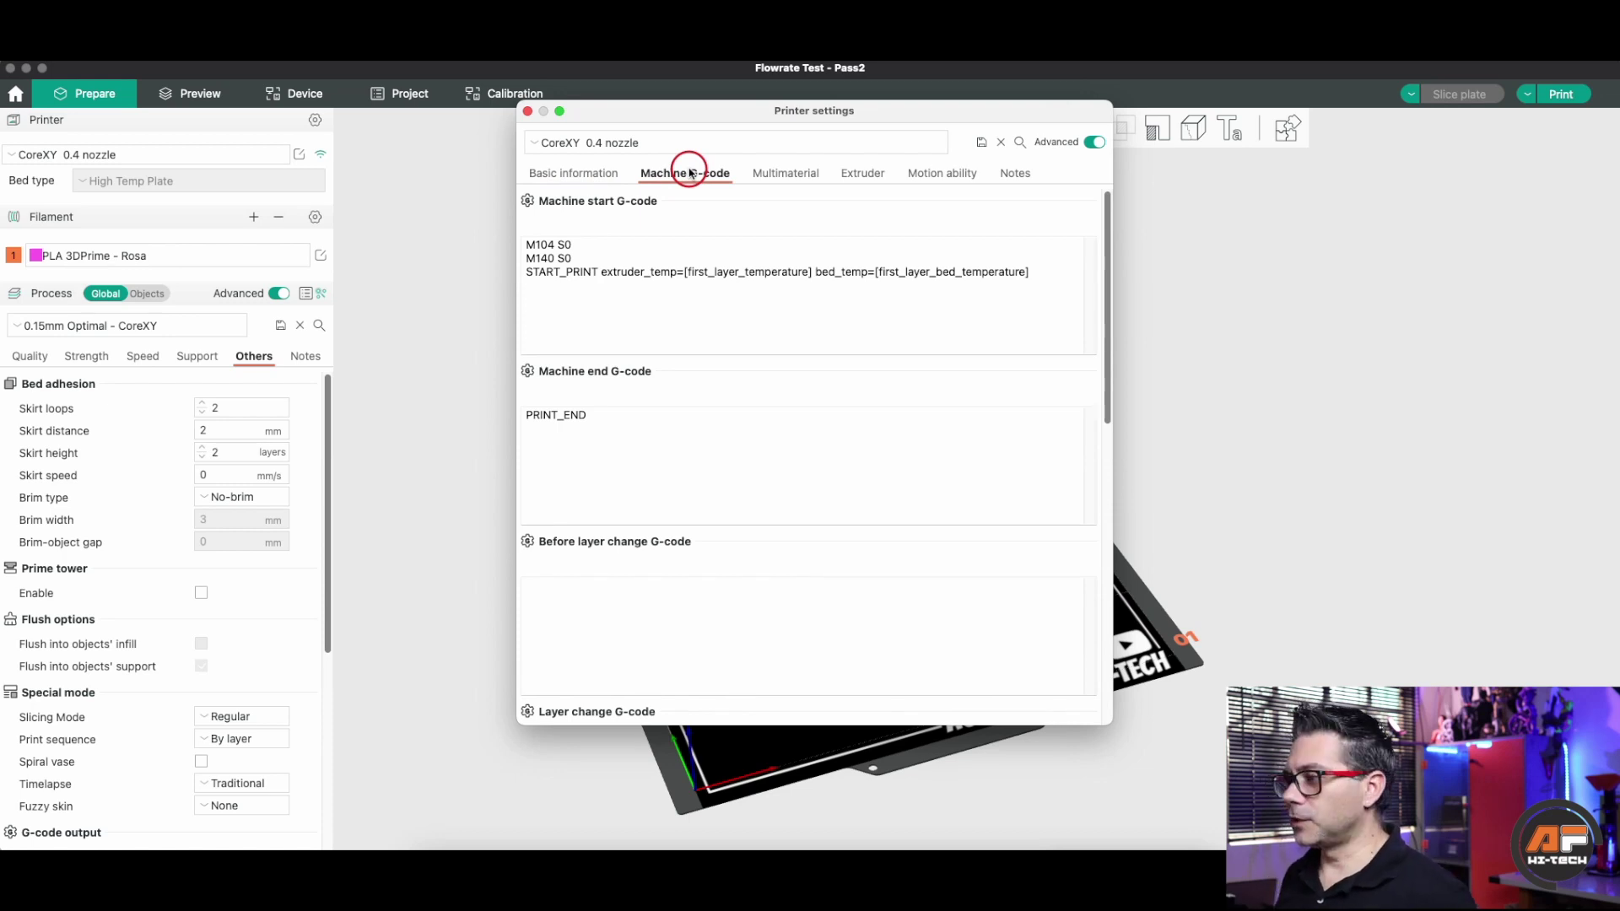
{"action": "left_click", "coordinate": [809, 175]}
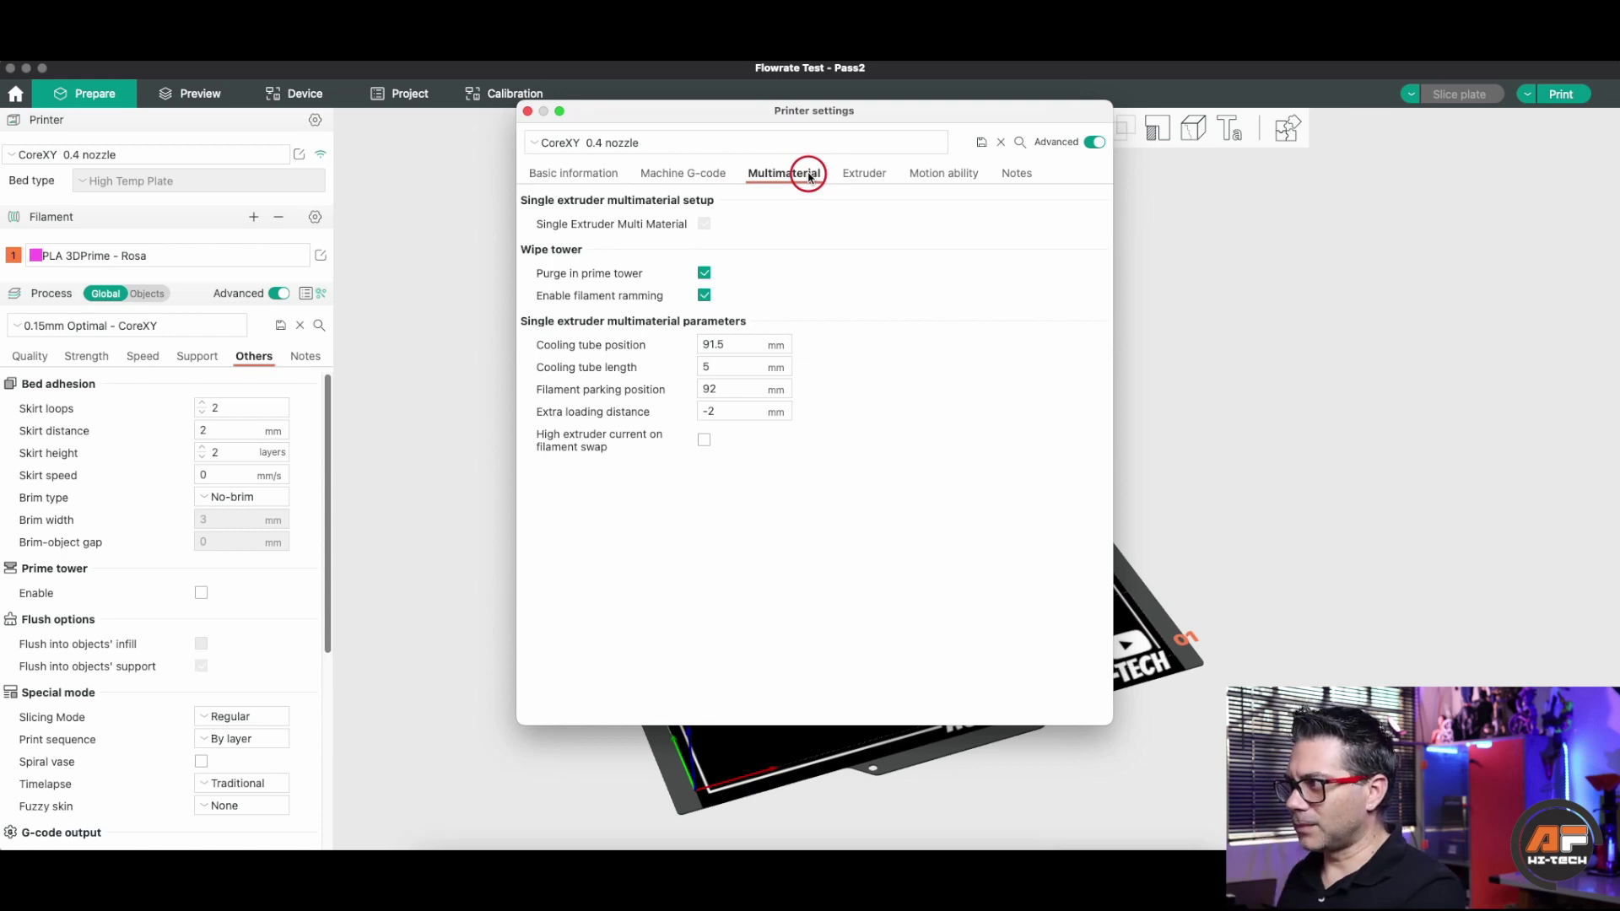
{"action": "left_click", "coordinate": [884, 175]}
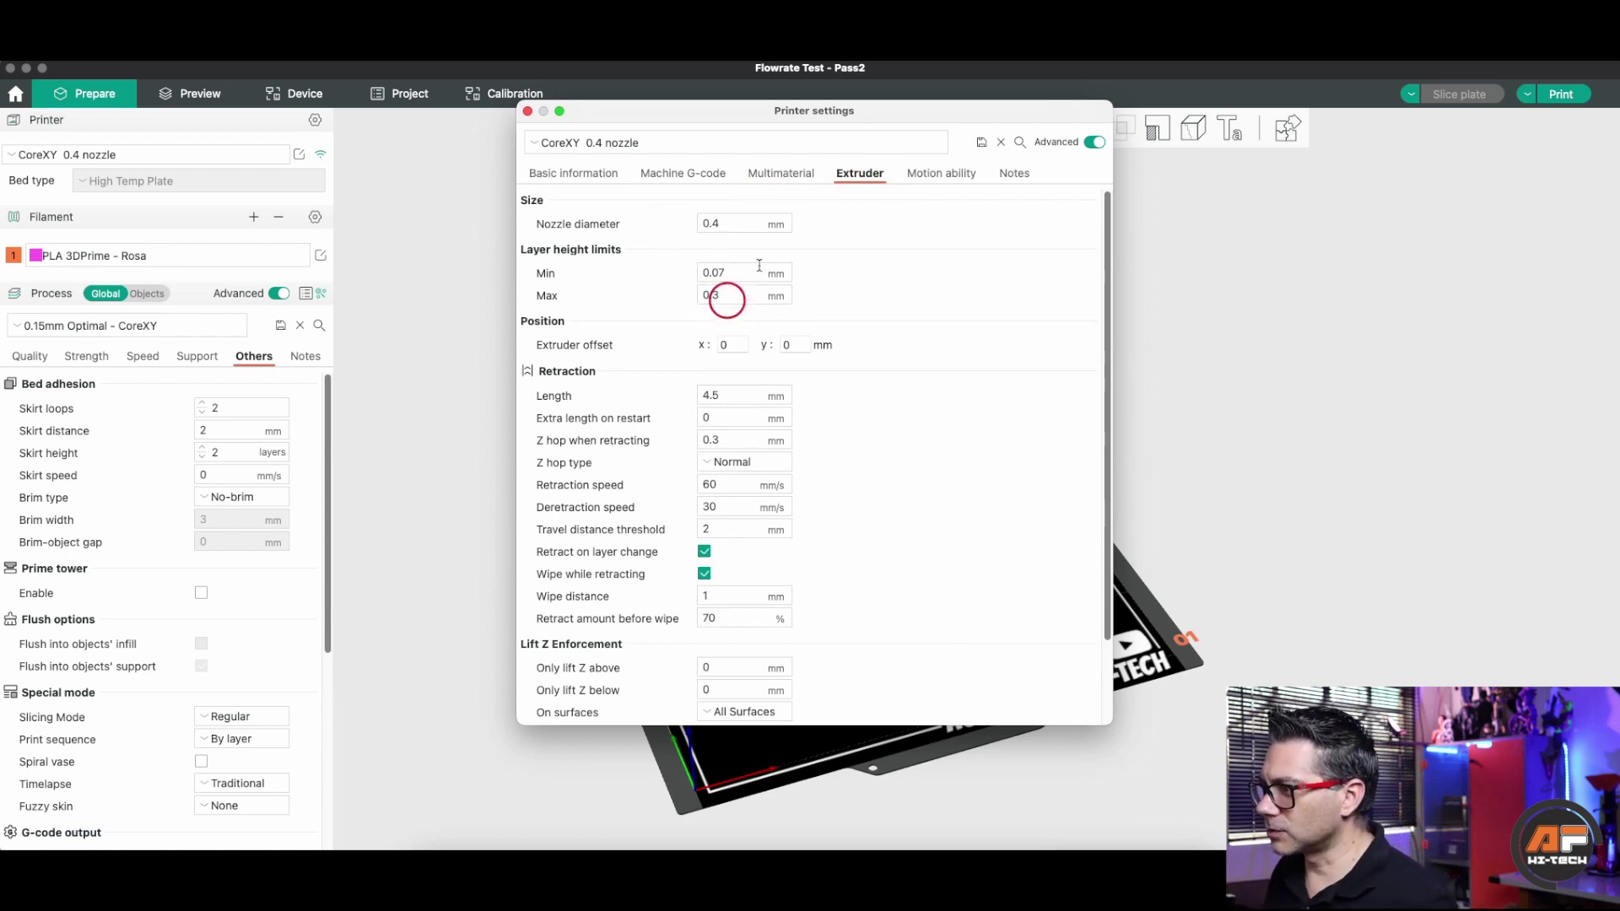
{"action": "scroll", "coordinate": [639, 447], "scroll_direction": "down", "scroll_amount": 2}
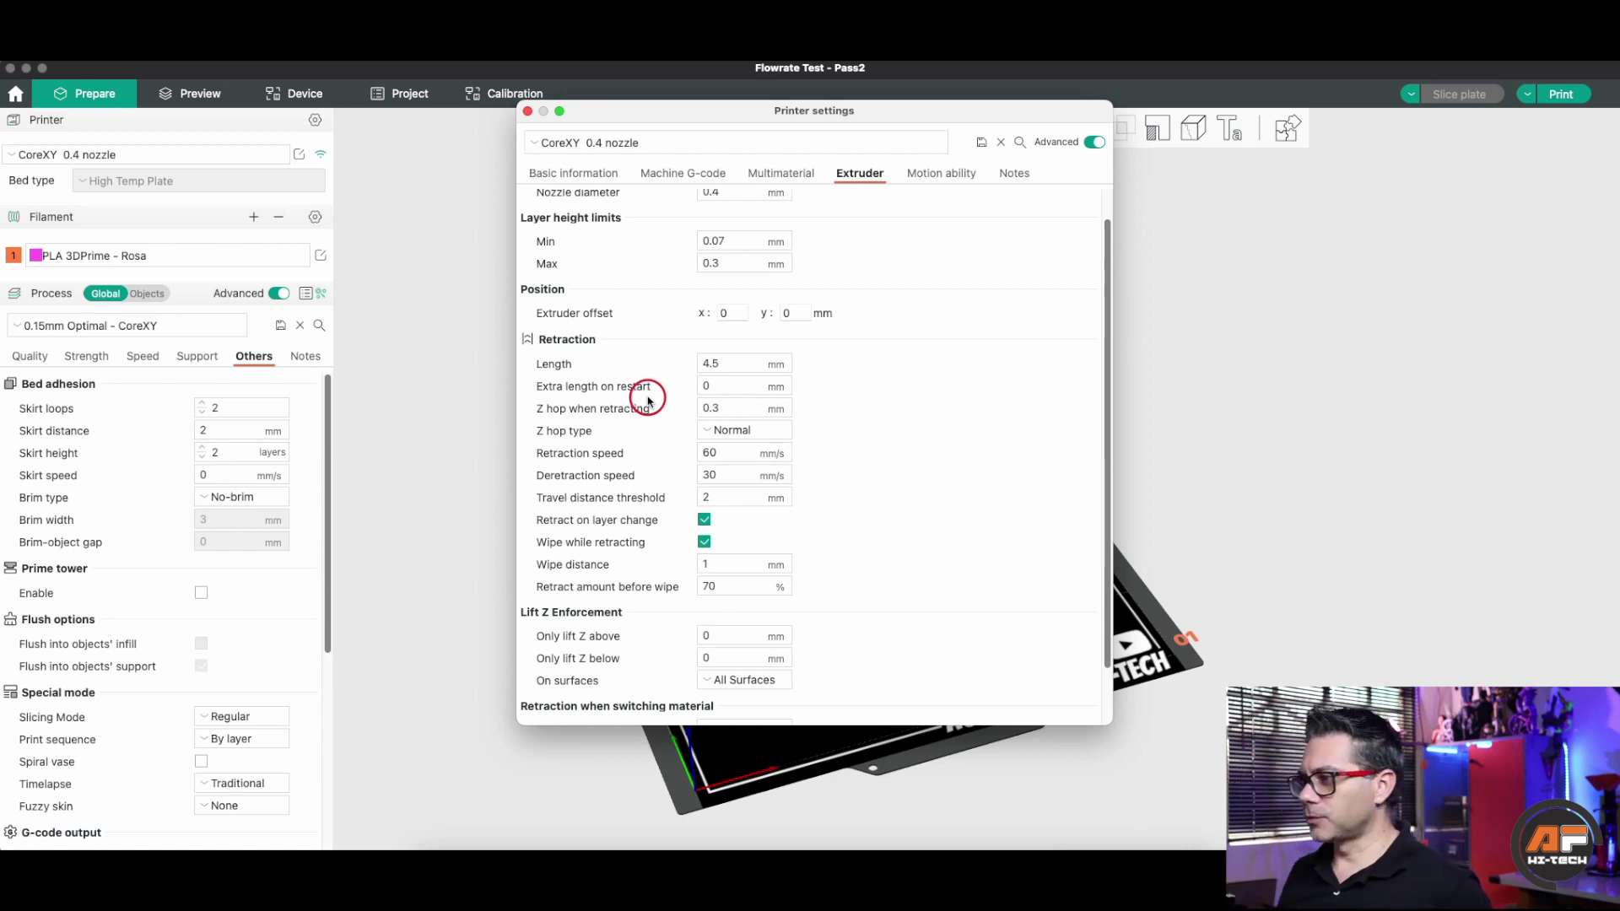
Step: Switch to PrusaSlicer and review the printer profile's Extruder 1 settings for layer height limits, travel lift and retraction
{"action": "left_click", "coordinate": [497, 834]}
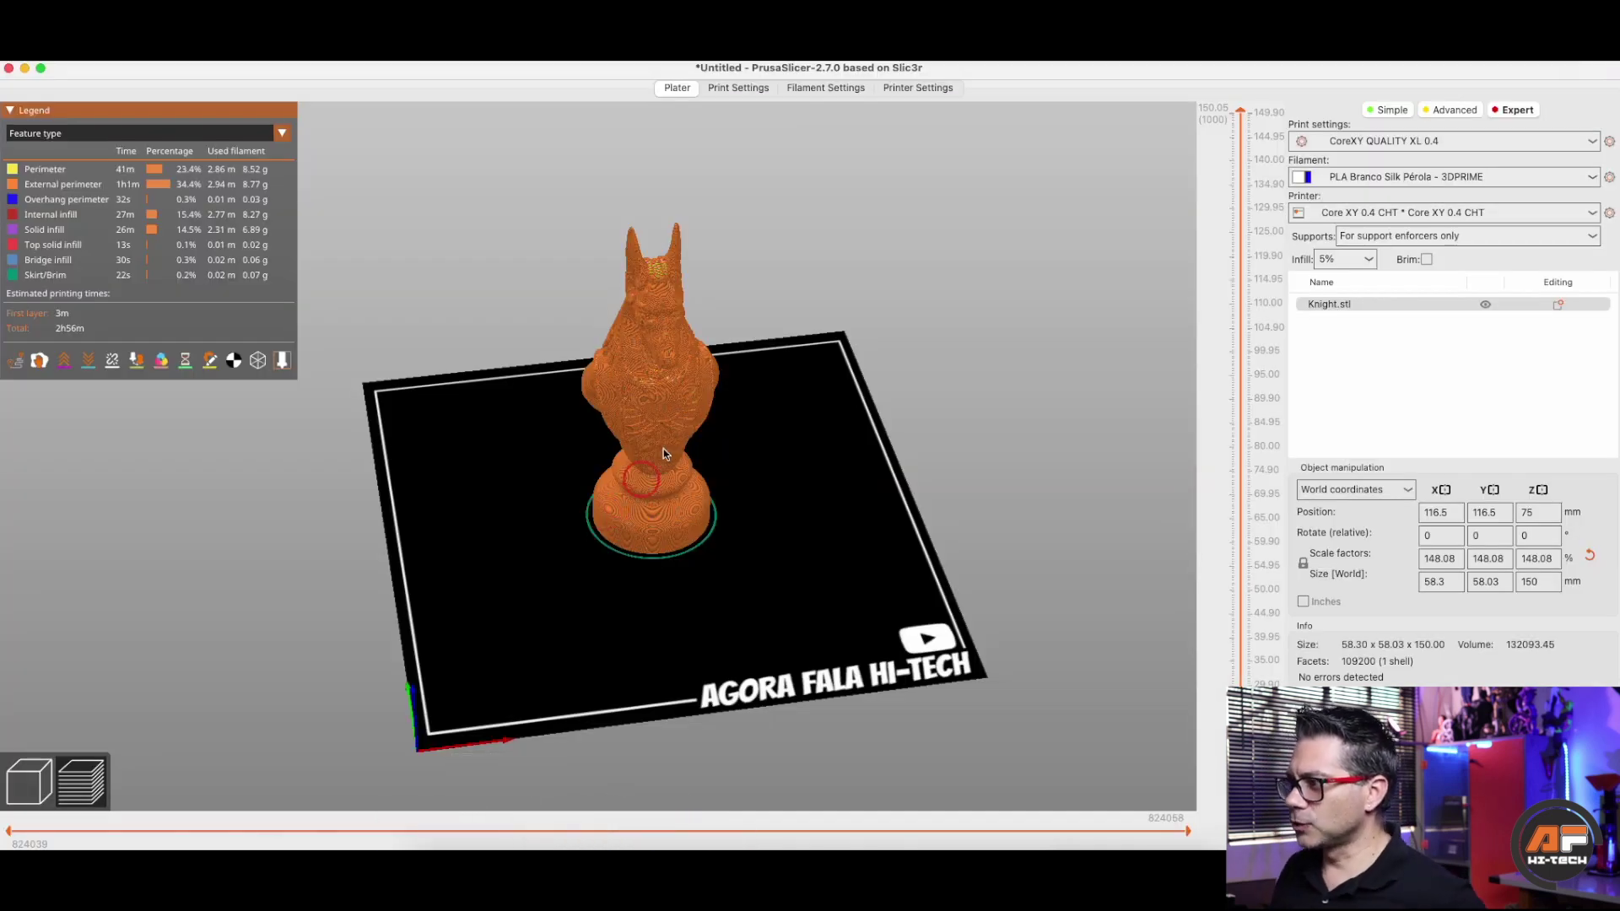
{"action": "left_click", "coordinate": [908, 91]}
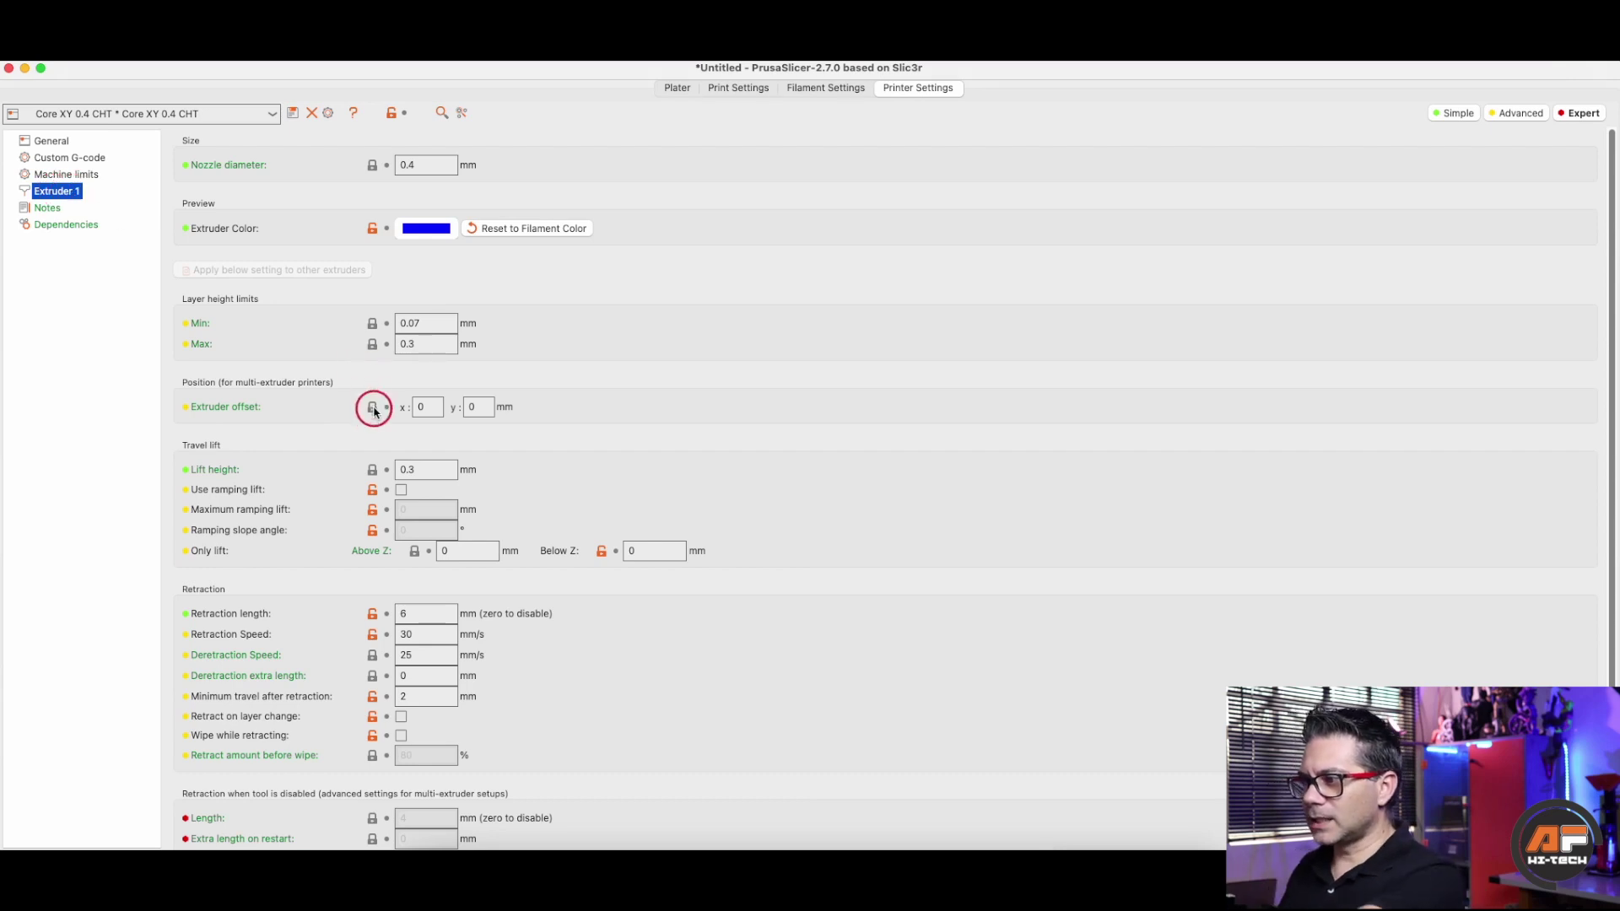
{"action": "scroll", "coordinate": [370, 456], "scroll_direction": "down", "scroll_amount": 1}
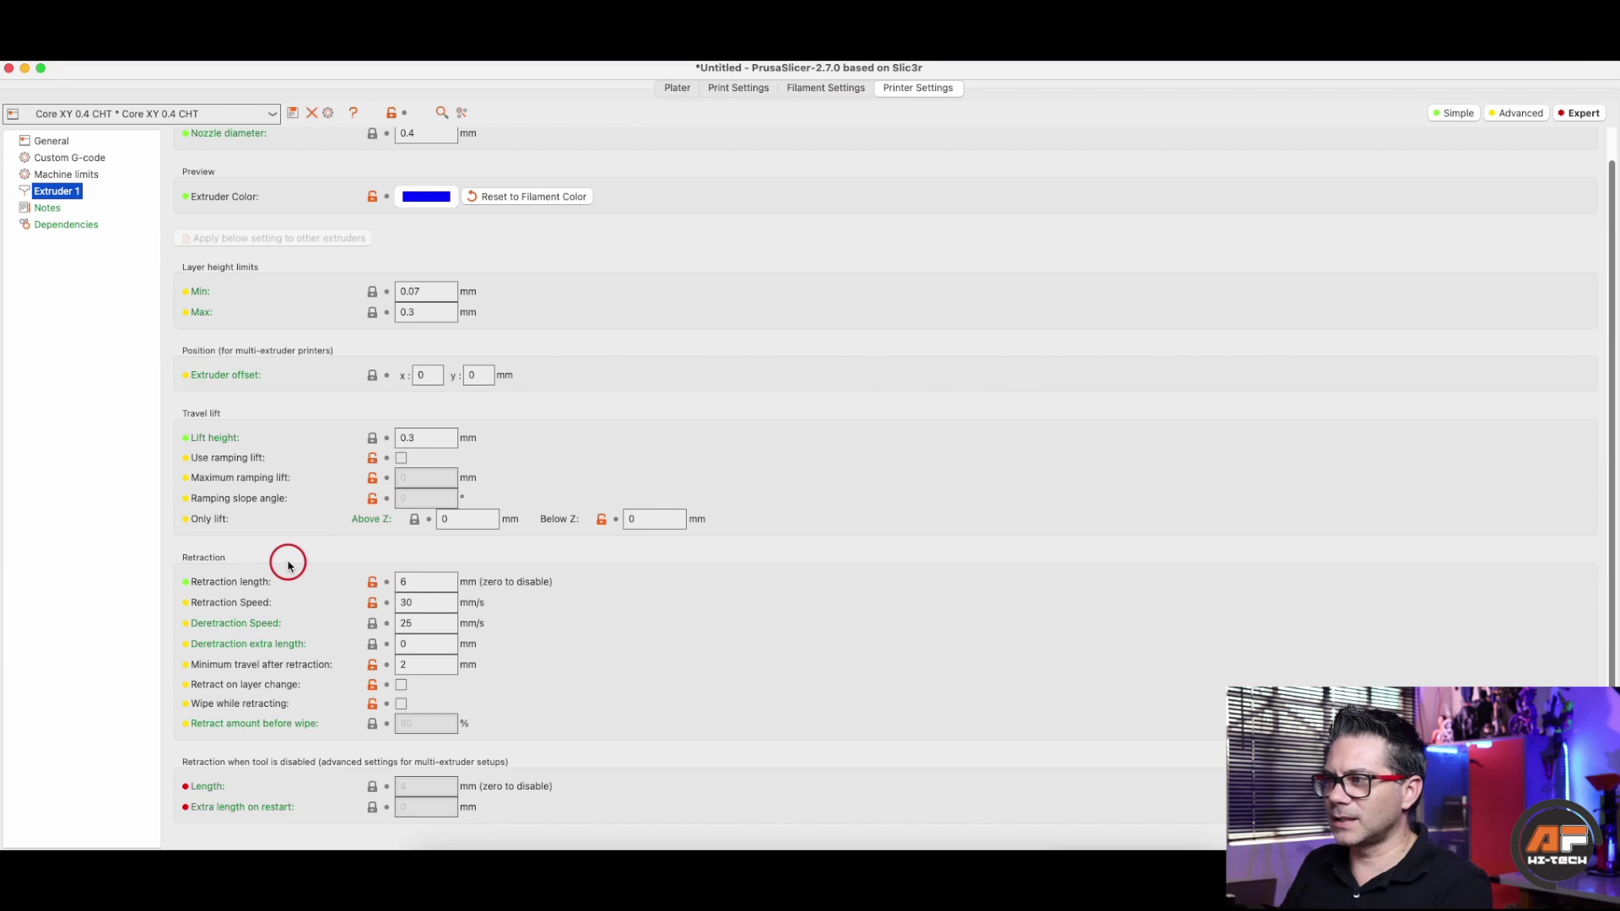
Step: Examine the filament profile's temperature, advanced and custom G-code settings, and its filament overrides for travel lift and retraction
{"action": "left_click", "coordinate": [801, 91]}
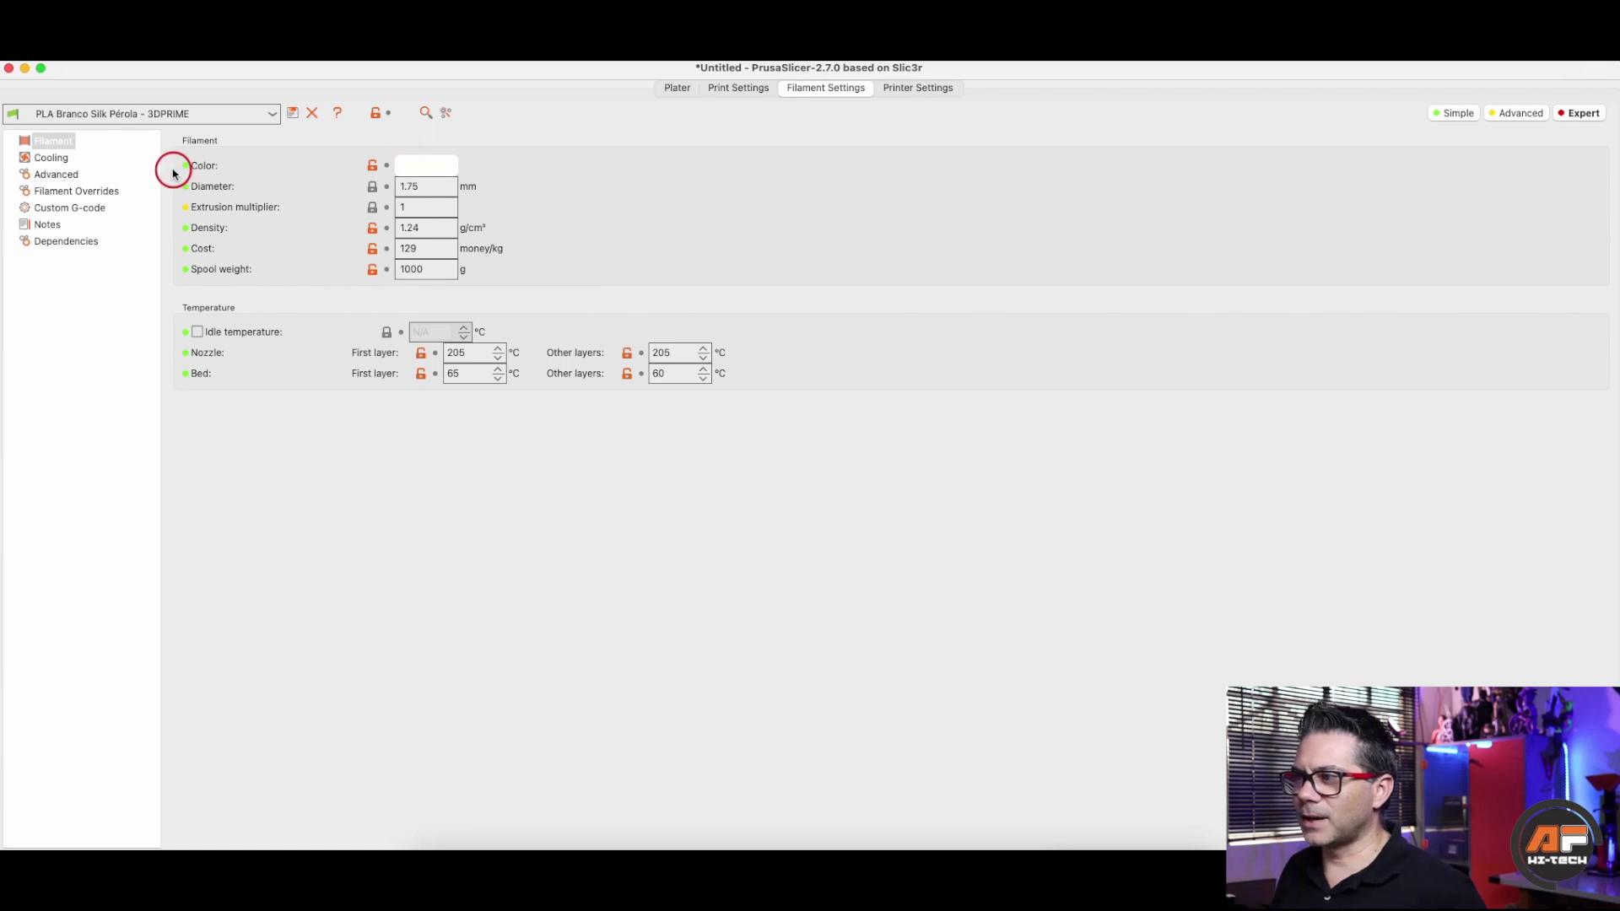
{"action": "left_click", "coordinate": [56, 175]}
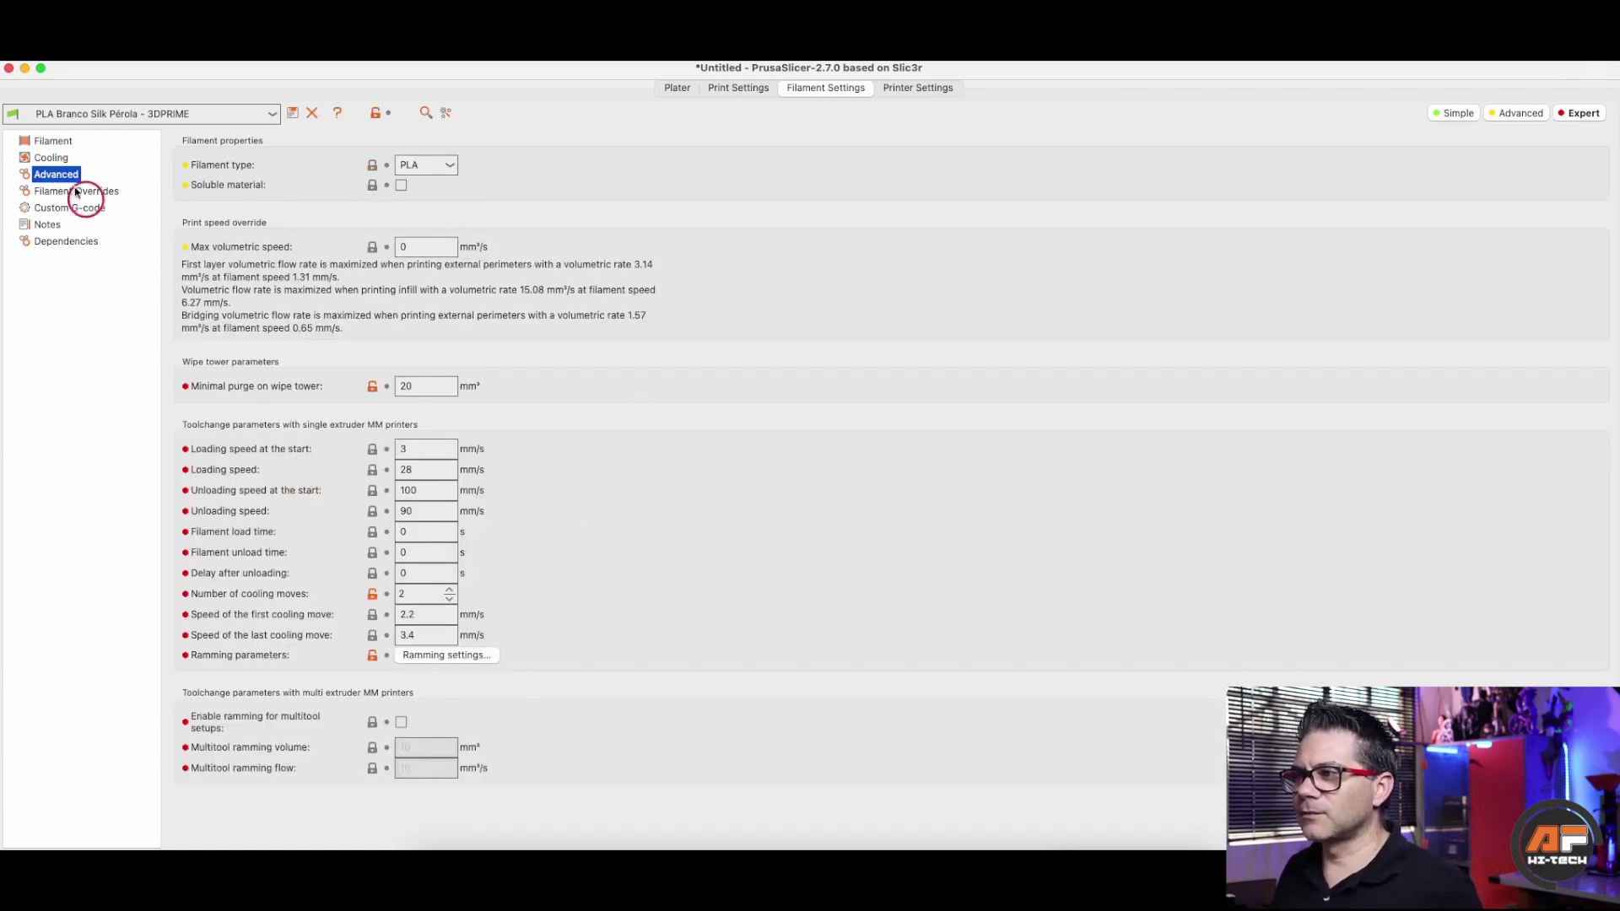
{"action": "left_click", "coordinate": [53, 141]}
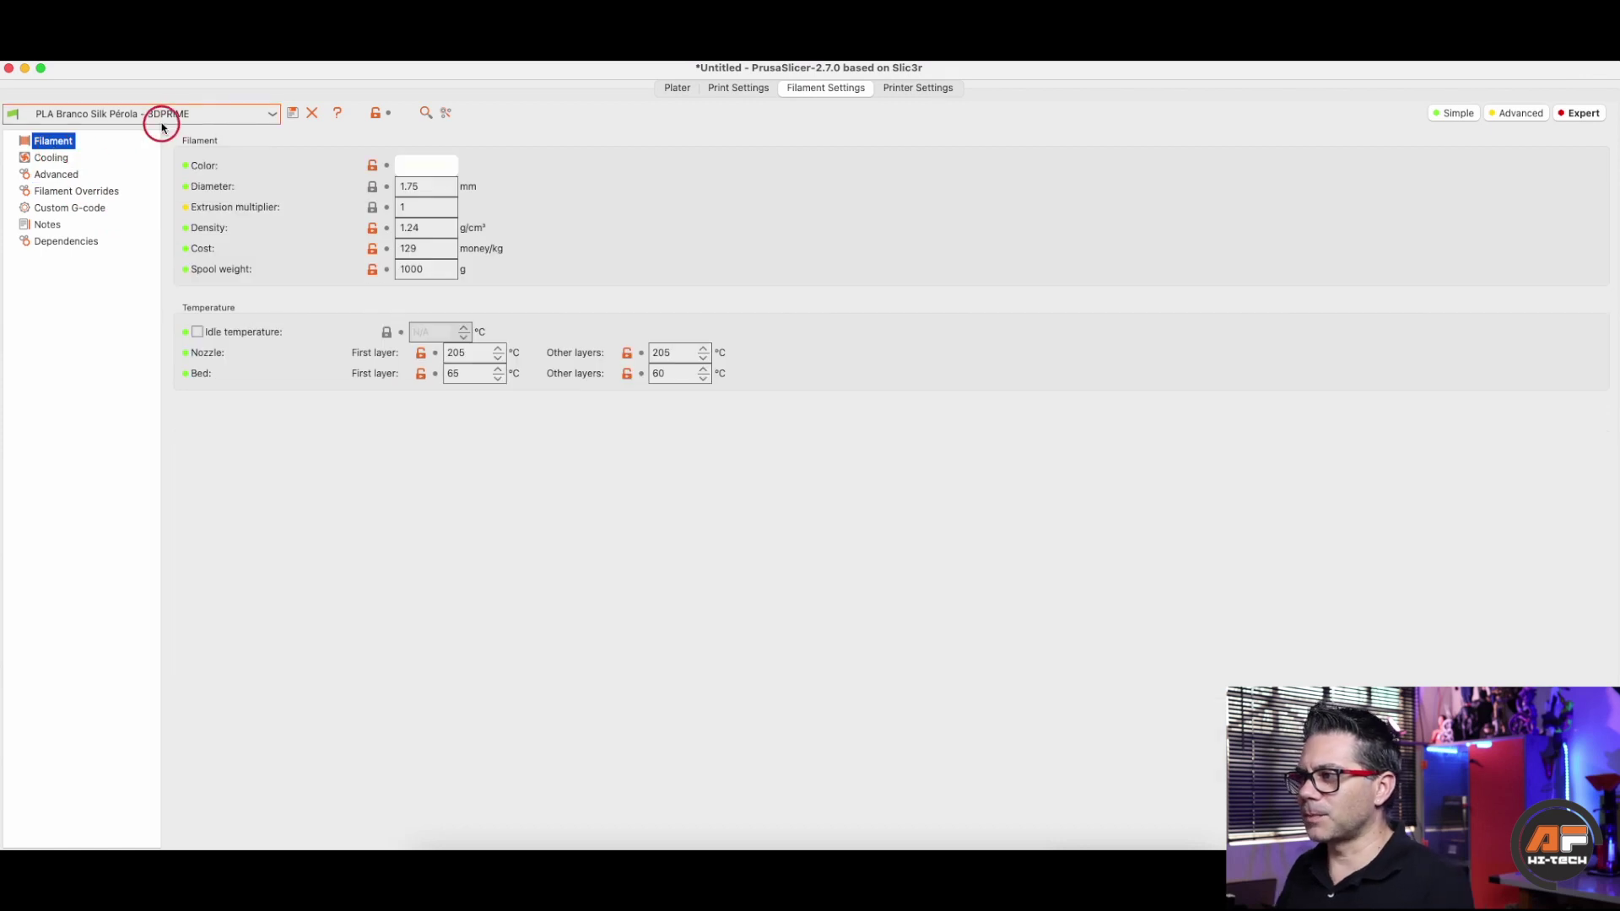
{"action": "left_click", "coordinate": [57, 174]}
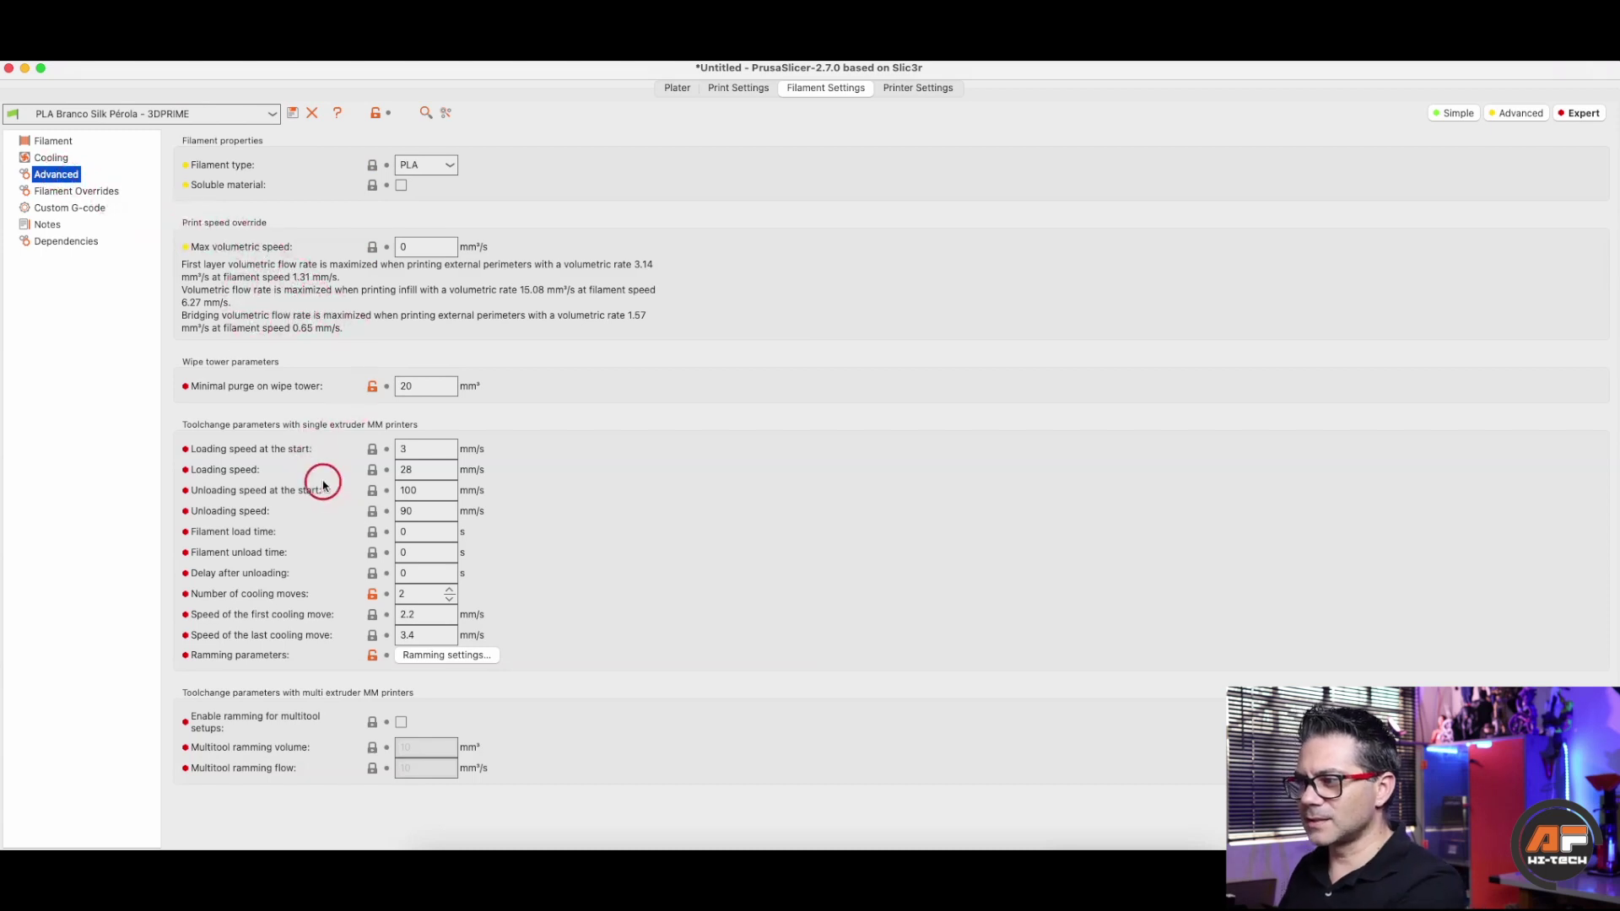
{"action": "left_click", "coordinate": [917, 88]}
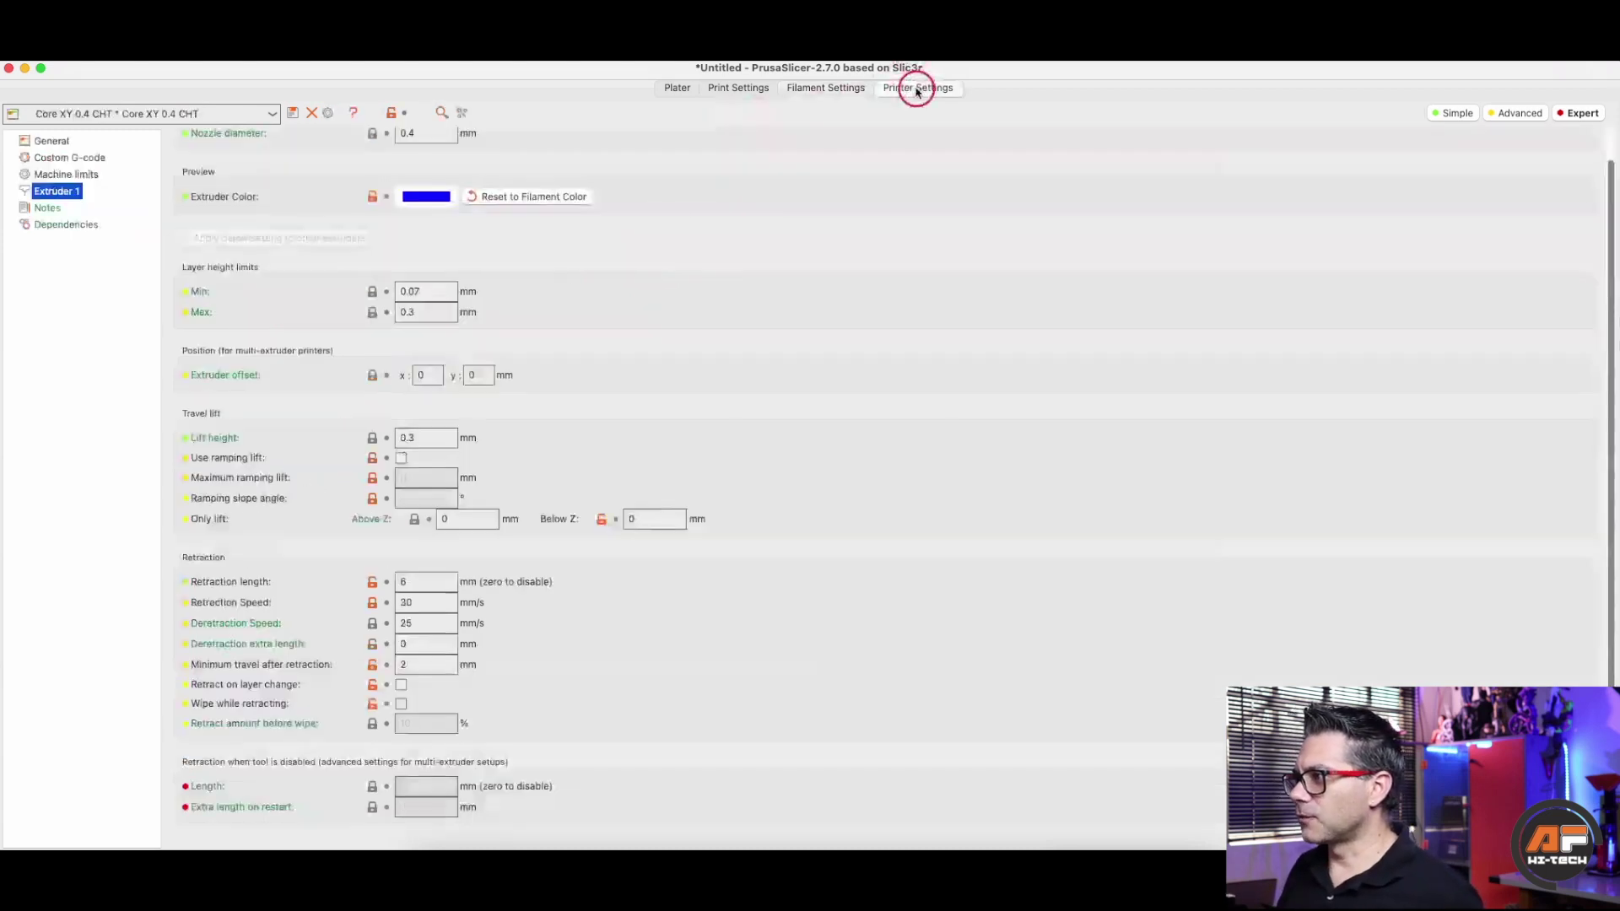
{"action": "left_click", "coordinate": [827, 88]}
{"action": "left_click", "coordinate": [72, 206]}
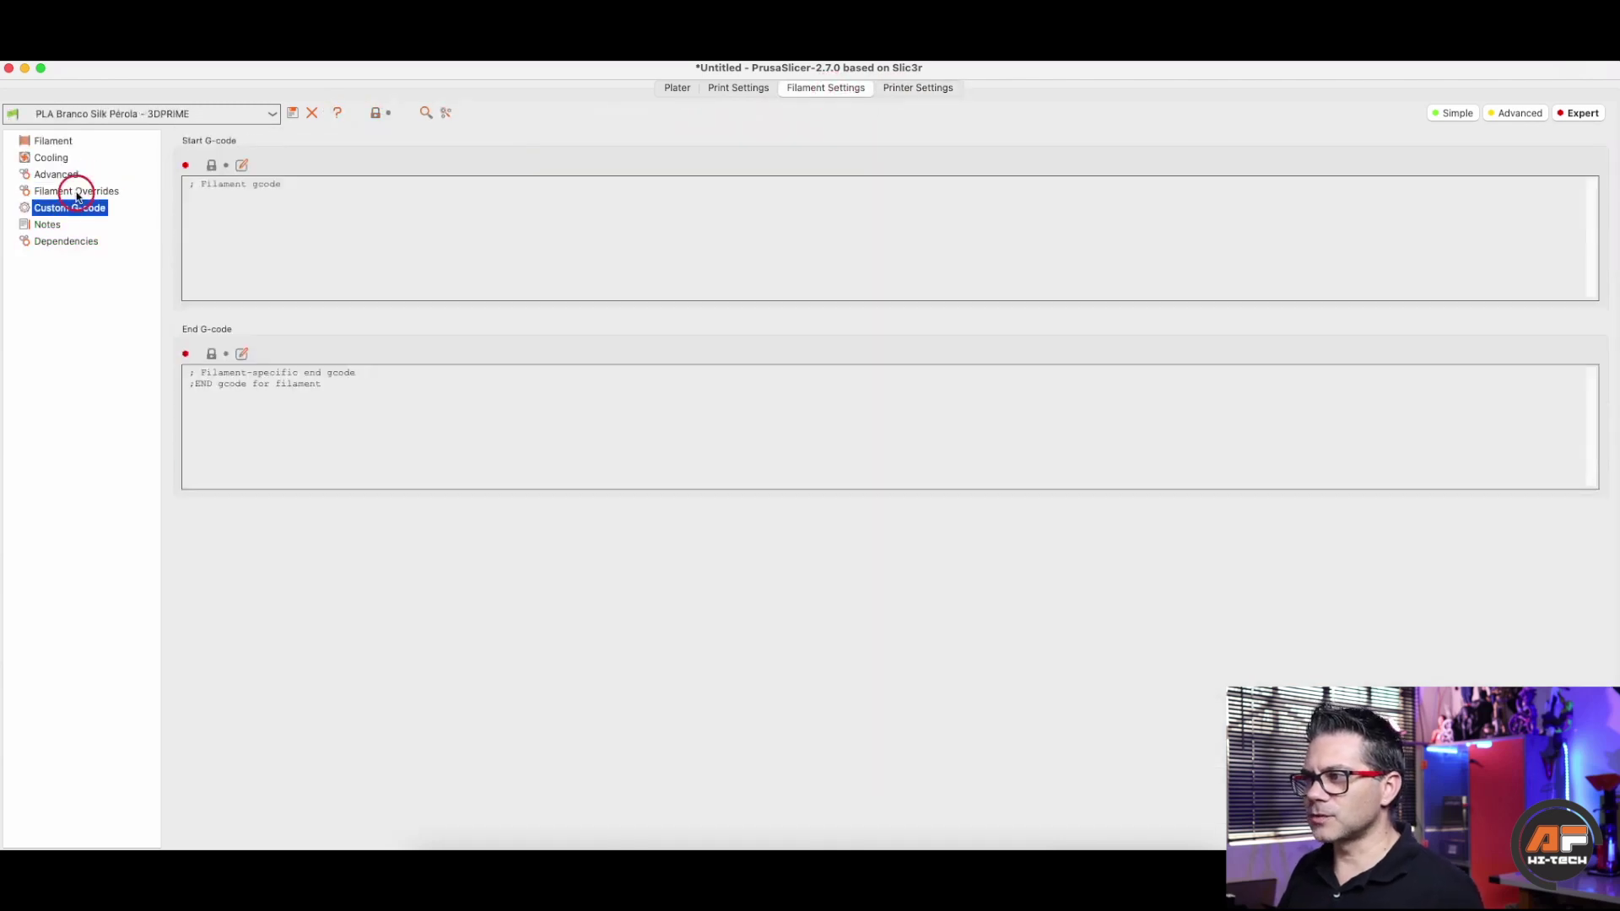
{"action": "left_click", "coordinate": [76, 193]}
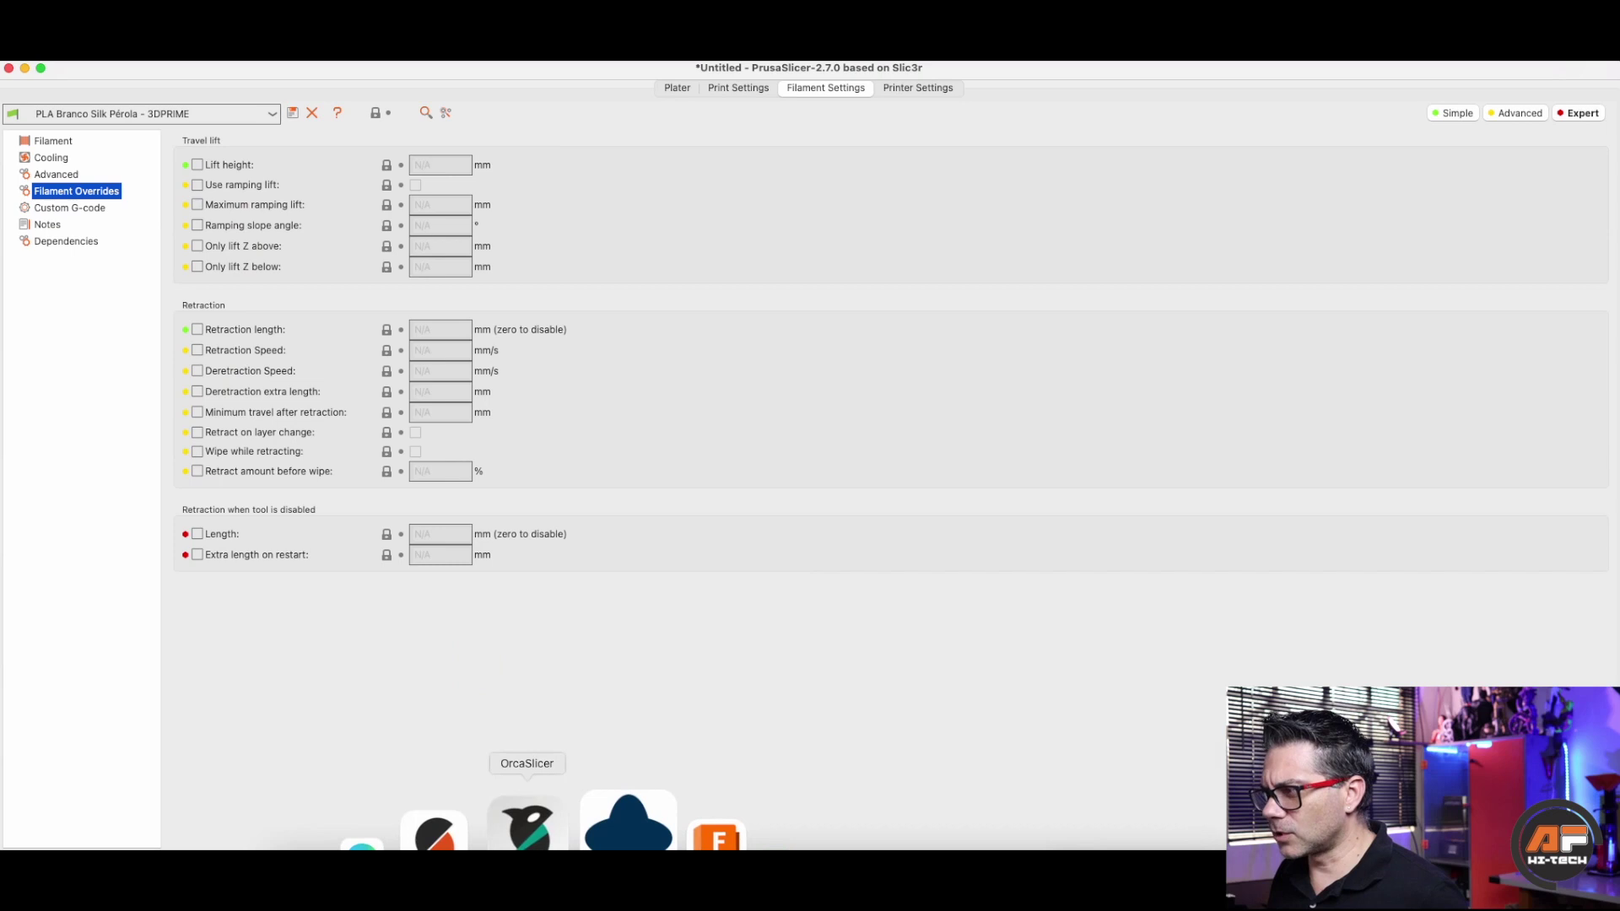
Step: Switch to OrcaSlicer and review the CoreXY printer's extruder retraction and motion ability settings, including speed, acceleration and jerk limits, closing them when finished
{"action": "left_click", "coordinate": [536, 844]}
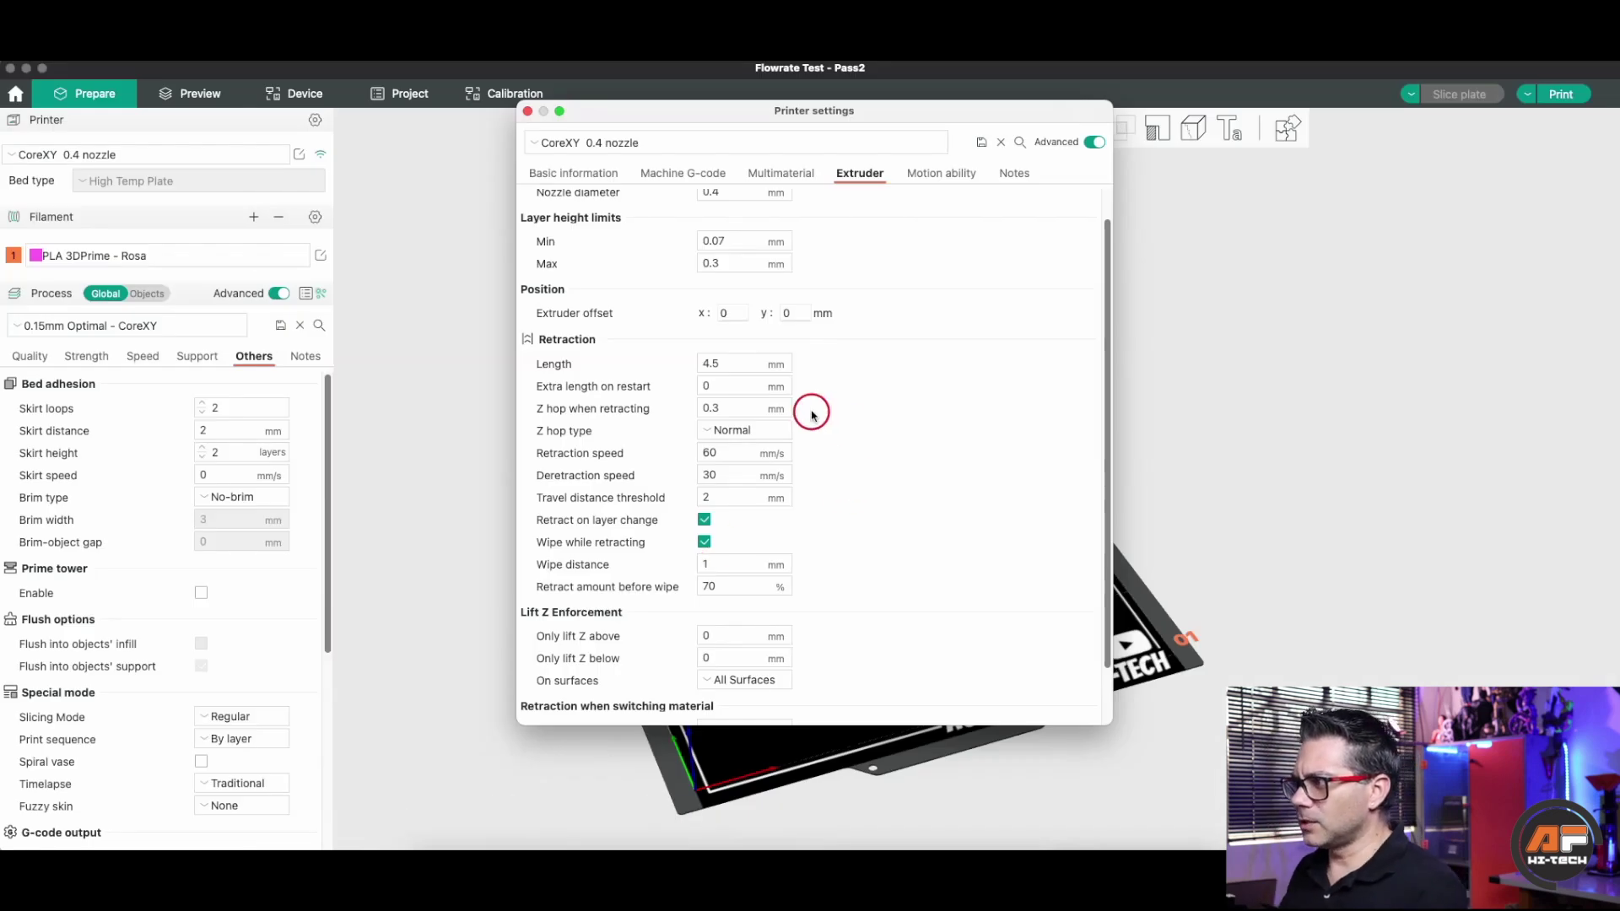
{"action": "scroll", "coordinate": [597, 479], "scroll_direction": "down", "scroll_amount": 2}
{"action": "scroll", "coordinate": [590, 477], "scroll_direction": "up", "scroll_amount": 3}
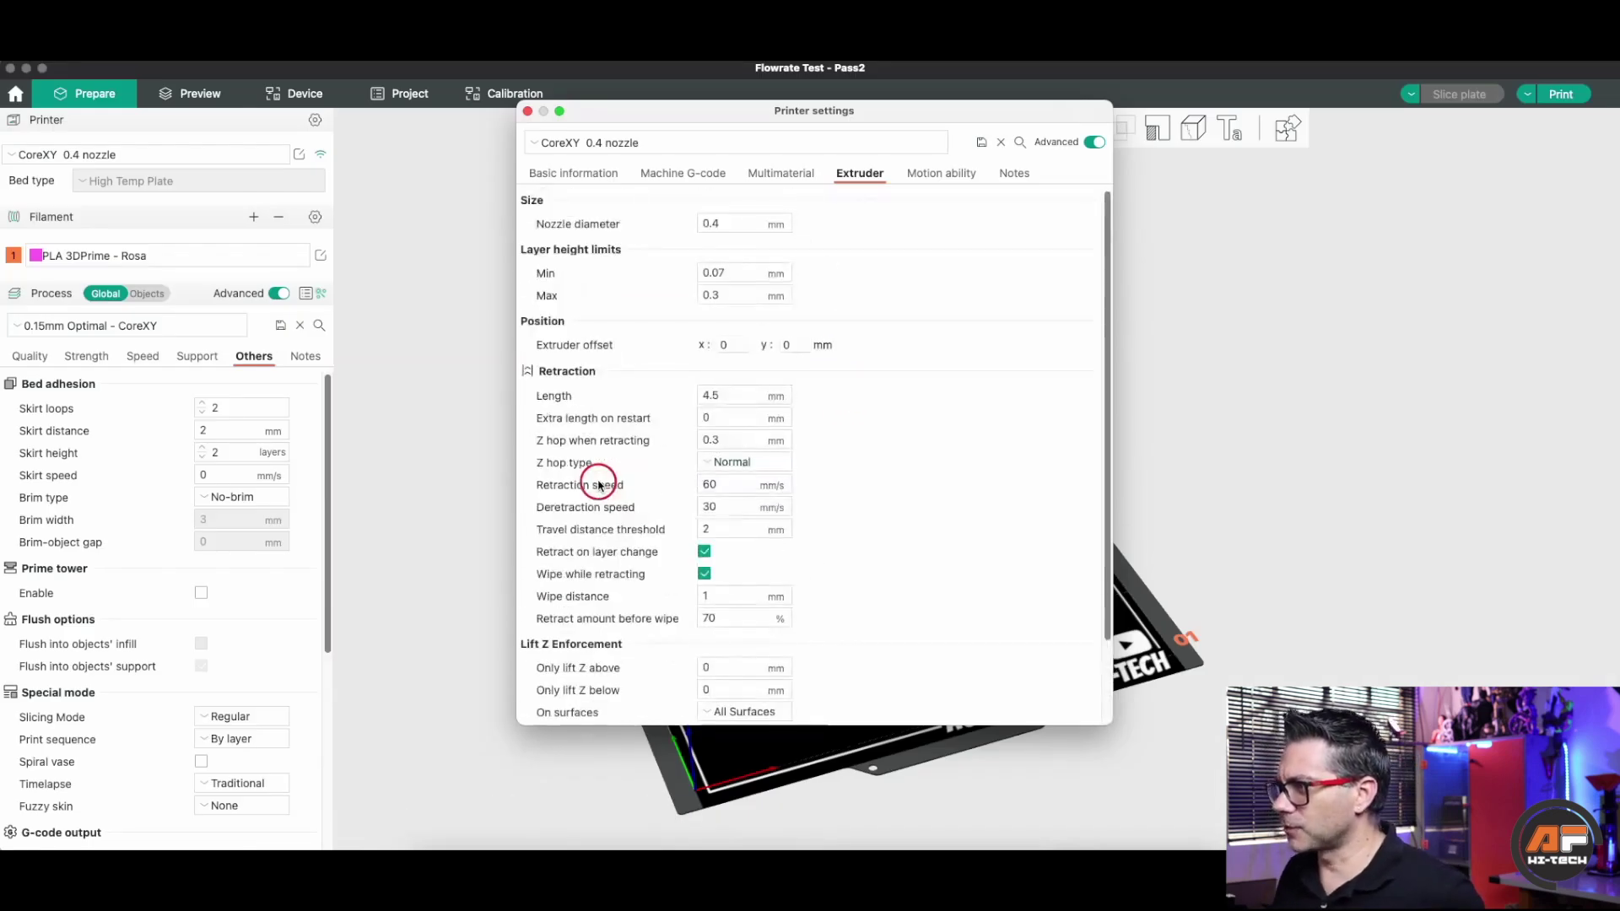
{"action": "left_click", "coordinate": [945, 172]}
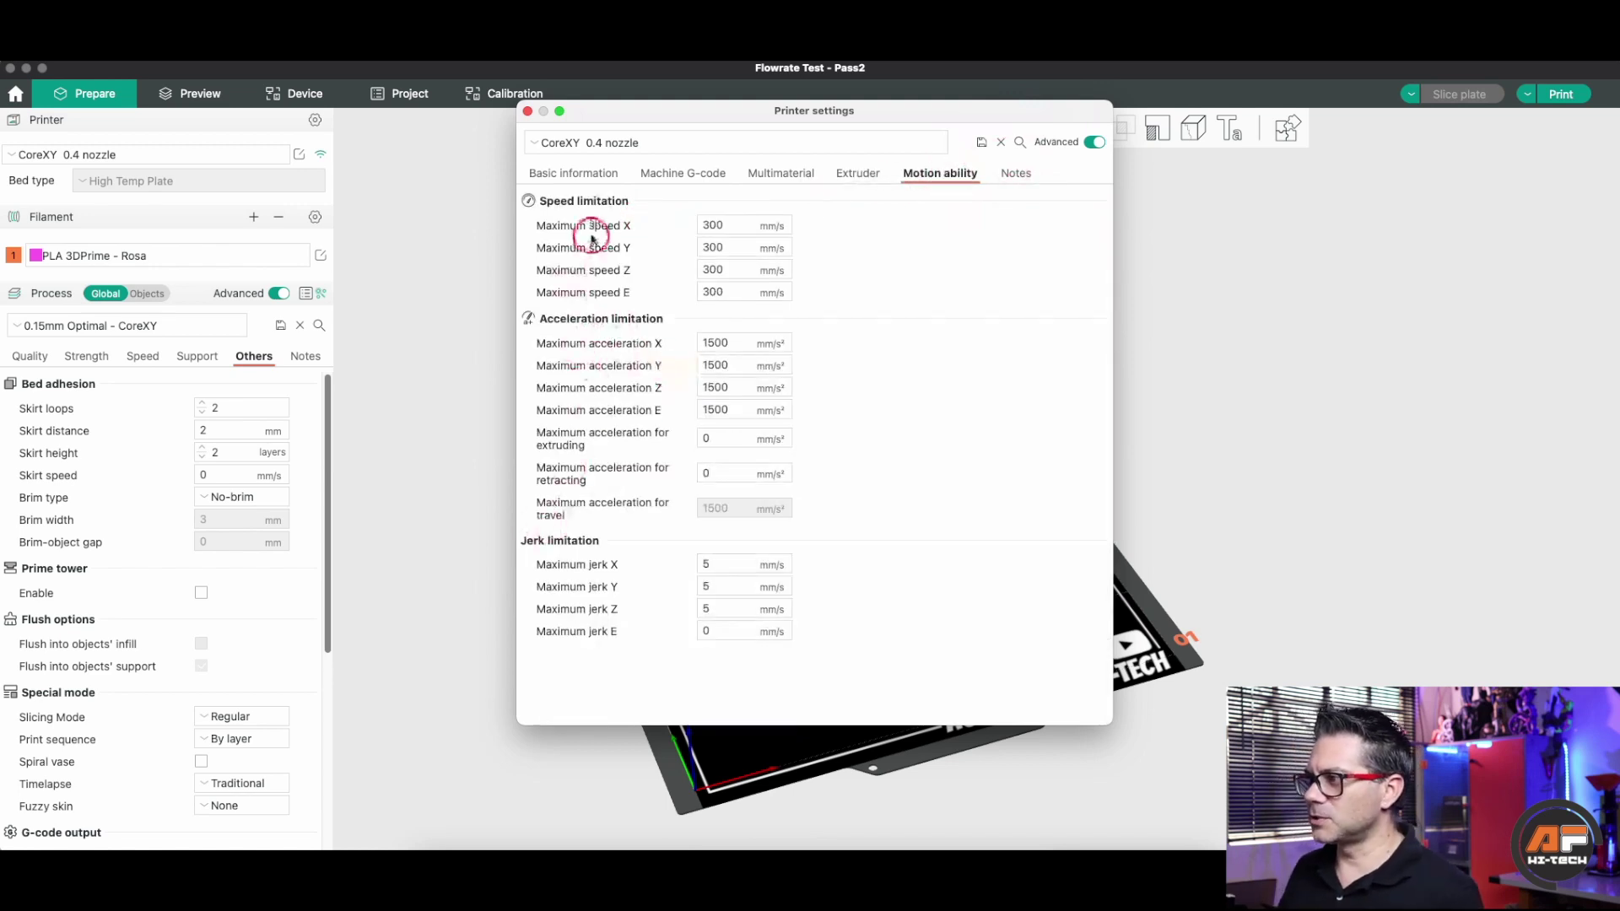
{"action": "left_click", "coordinate": [525, 110]}
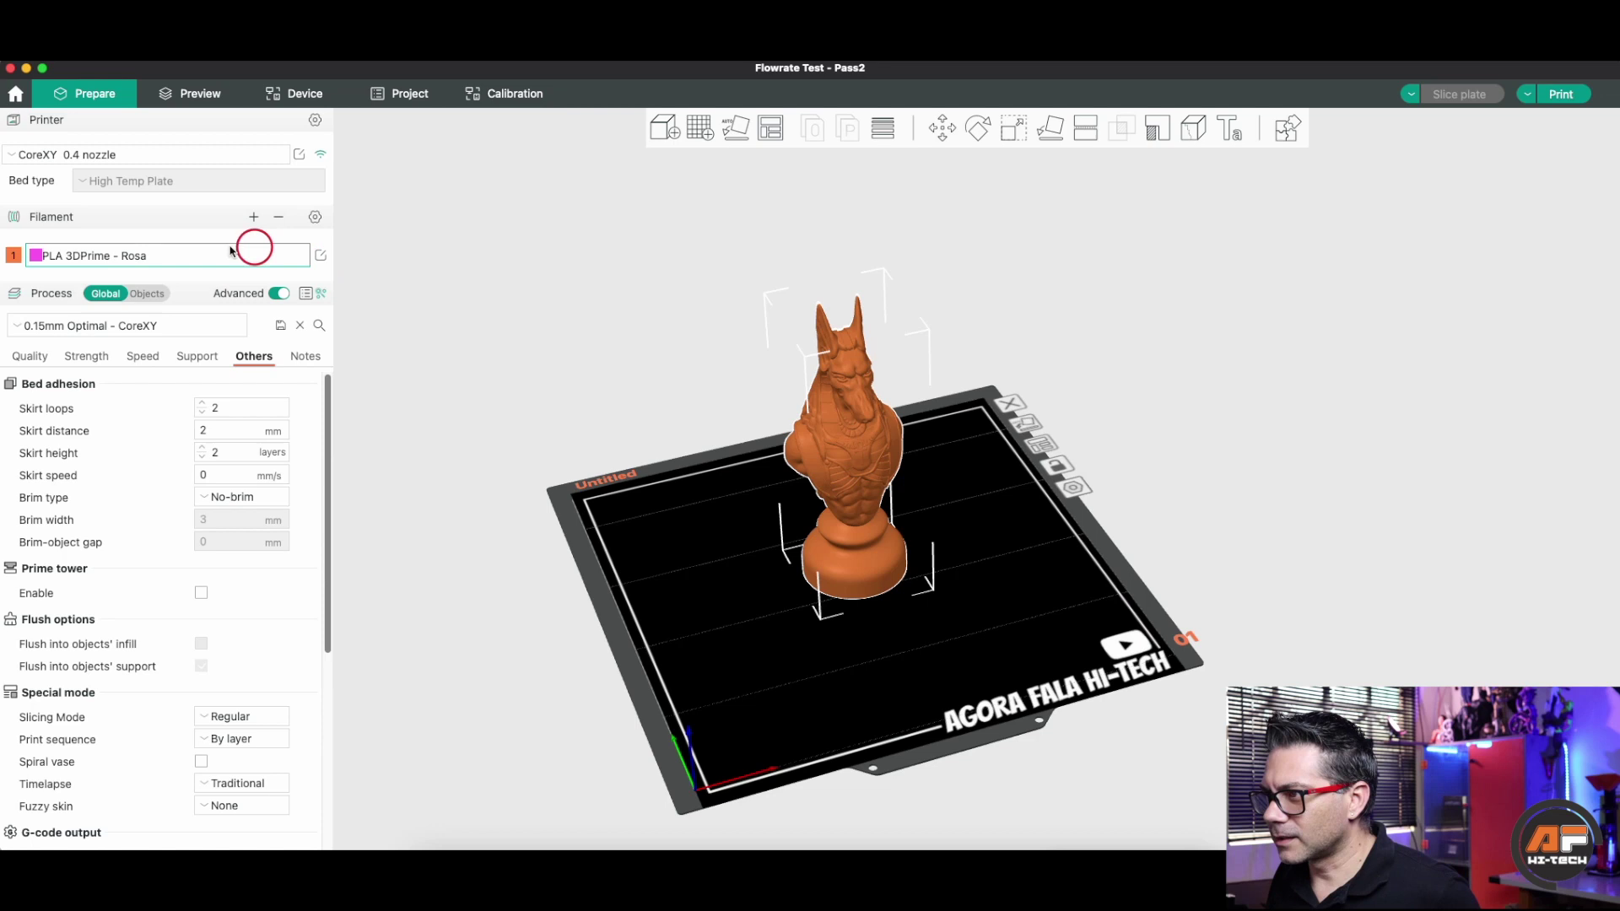
Step: Review the PLA 3DPrime - Rosa filament settings, covering basic information, start and end G-code, retraction overrides and notes, and close them
{"action": "left_click", "coordinate": [320, 256]}
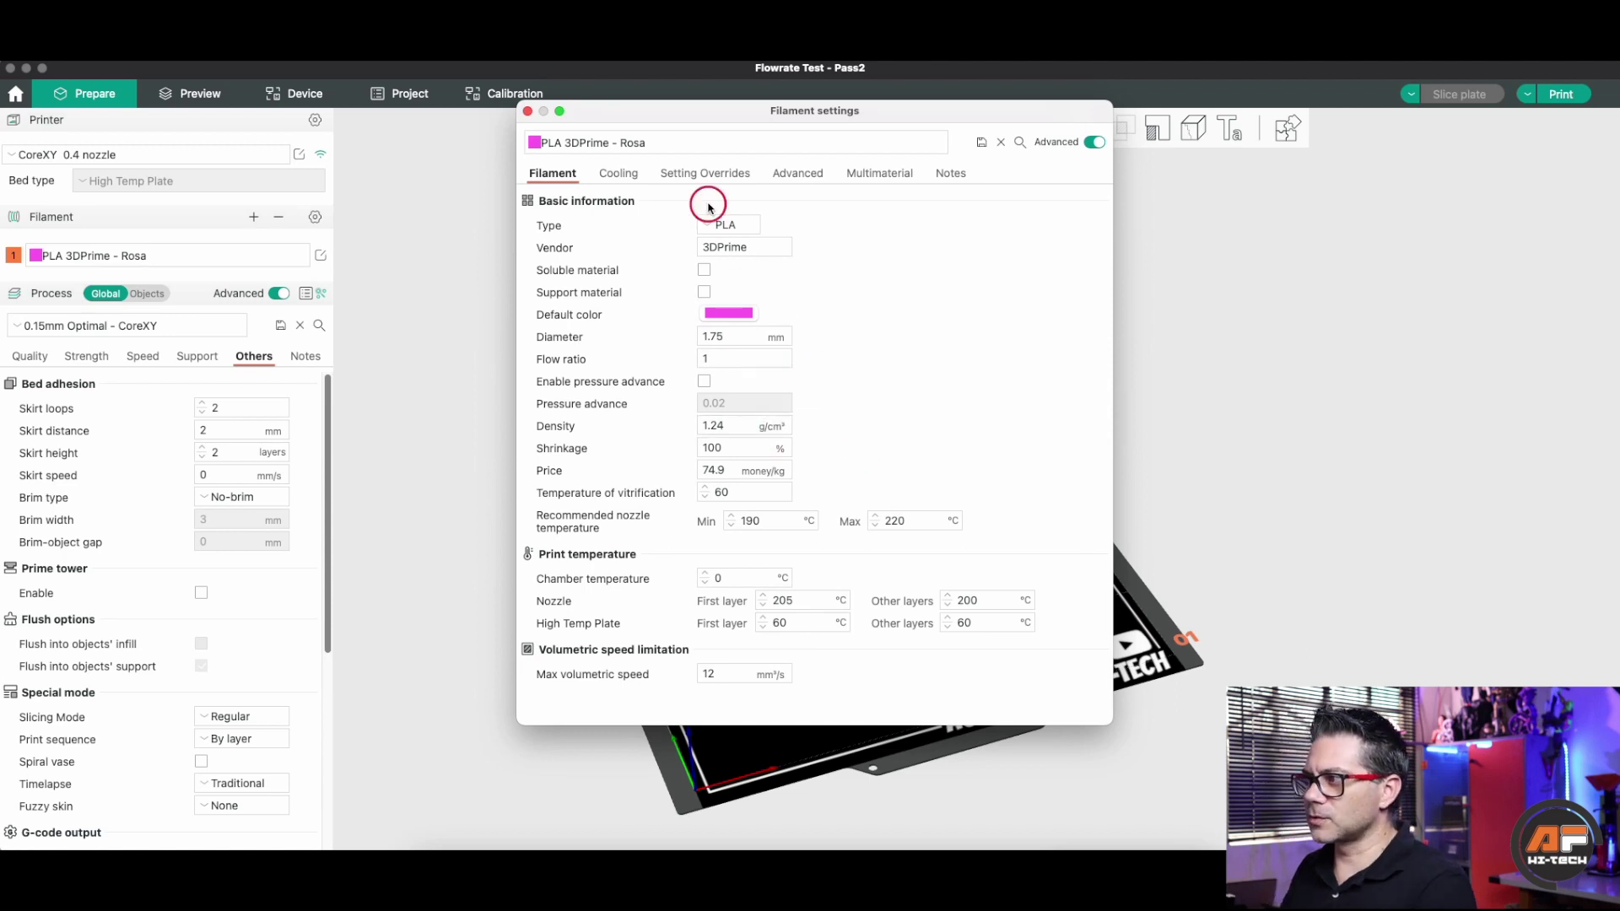
{"action": "left_click", "coordinate": [793, 174]}
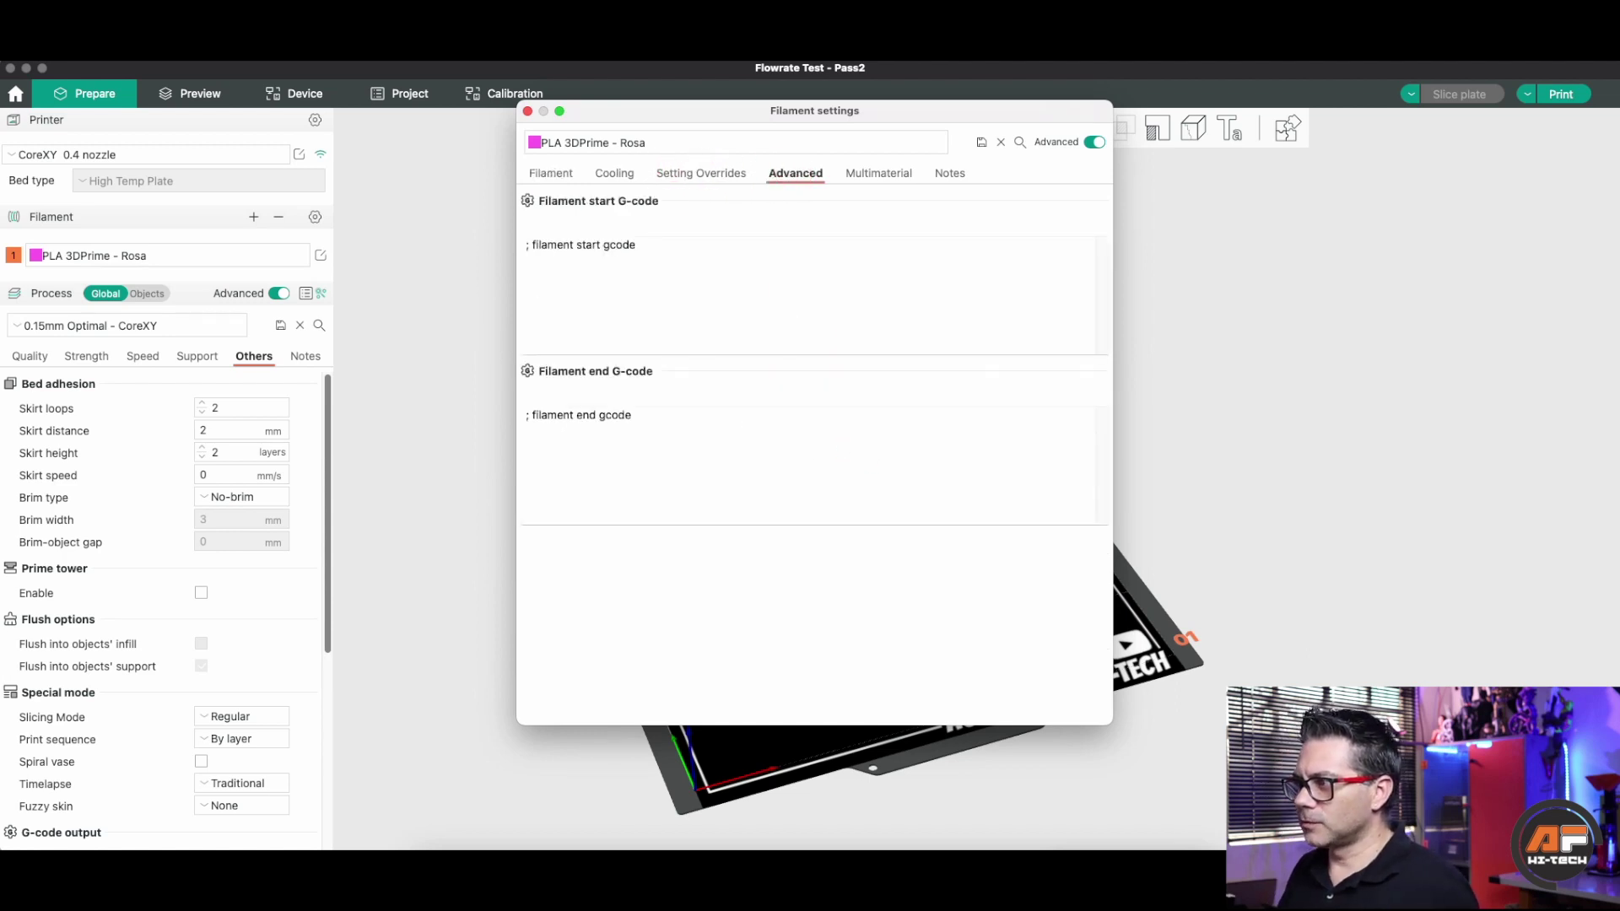
{"action": "left_click", "coordinate": [726, 173]}
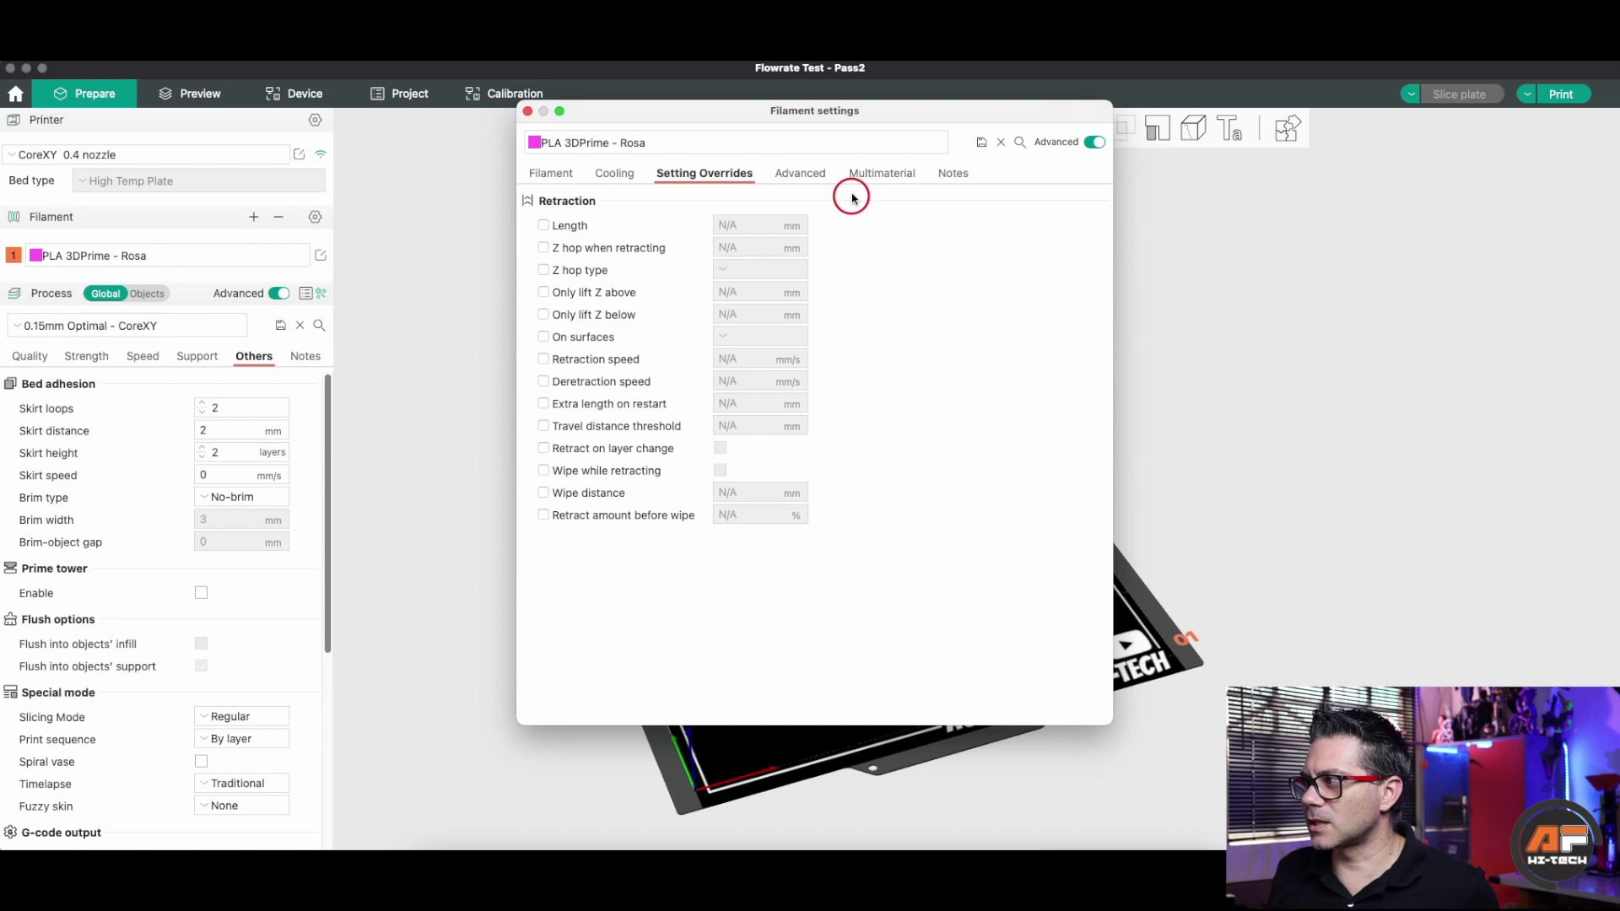
{"action": "left_click", "coordinate": [957, 175]}
{"action": "left_click", "coordinate": [800, 173]}
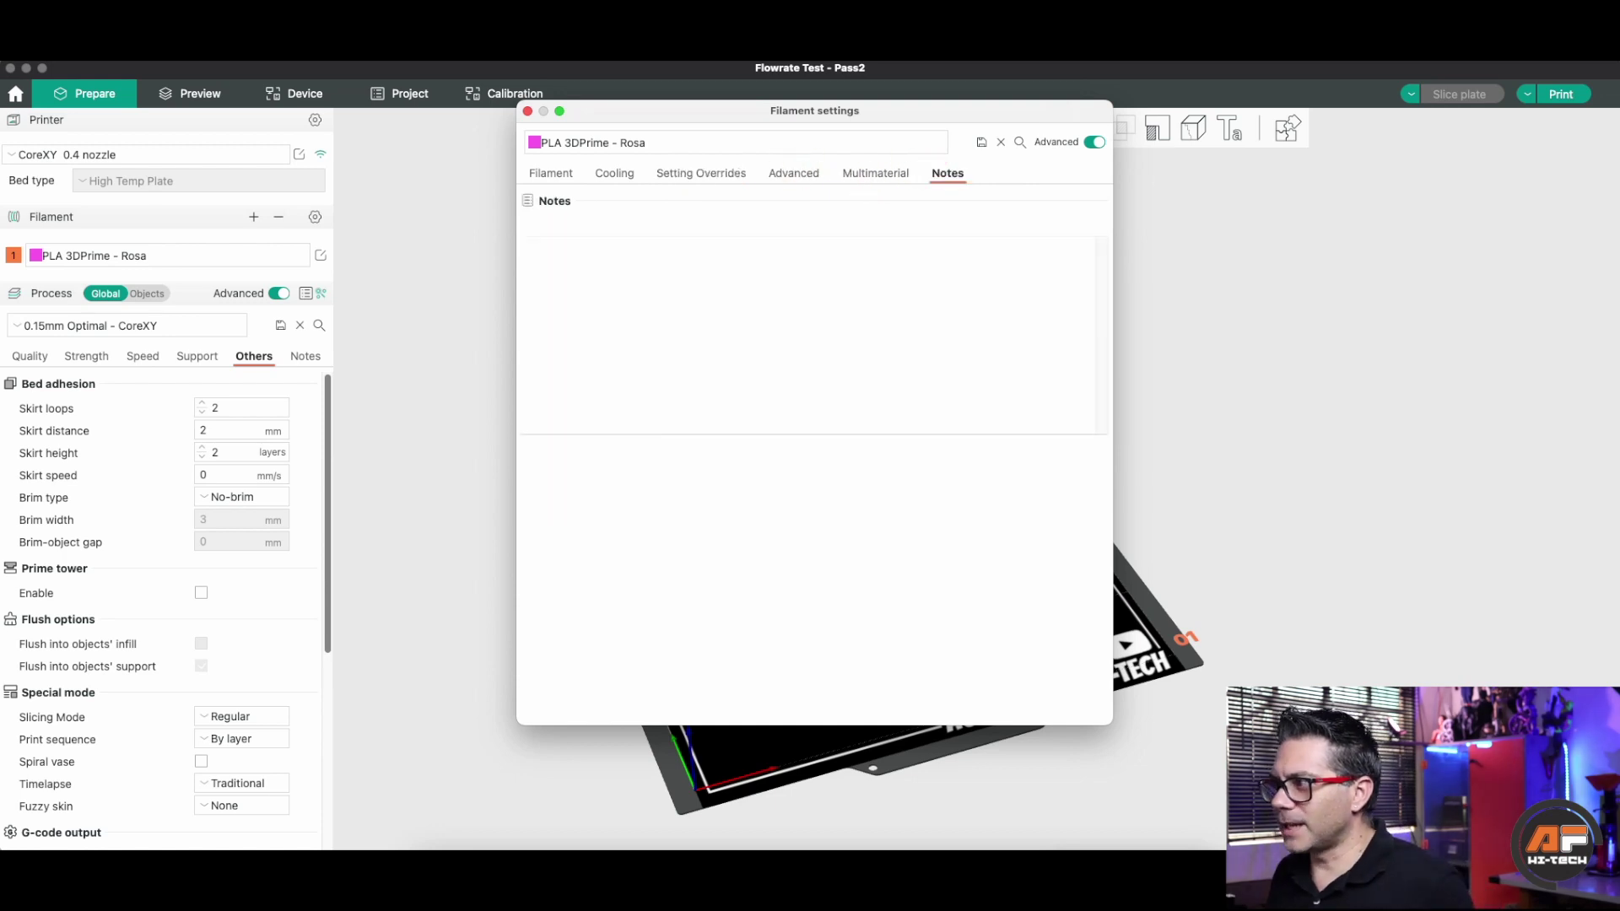
{"action": "left_click", "coordinate": [559, 173]}
{"action": "left_click", "coordinate": [527, 111]}
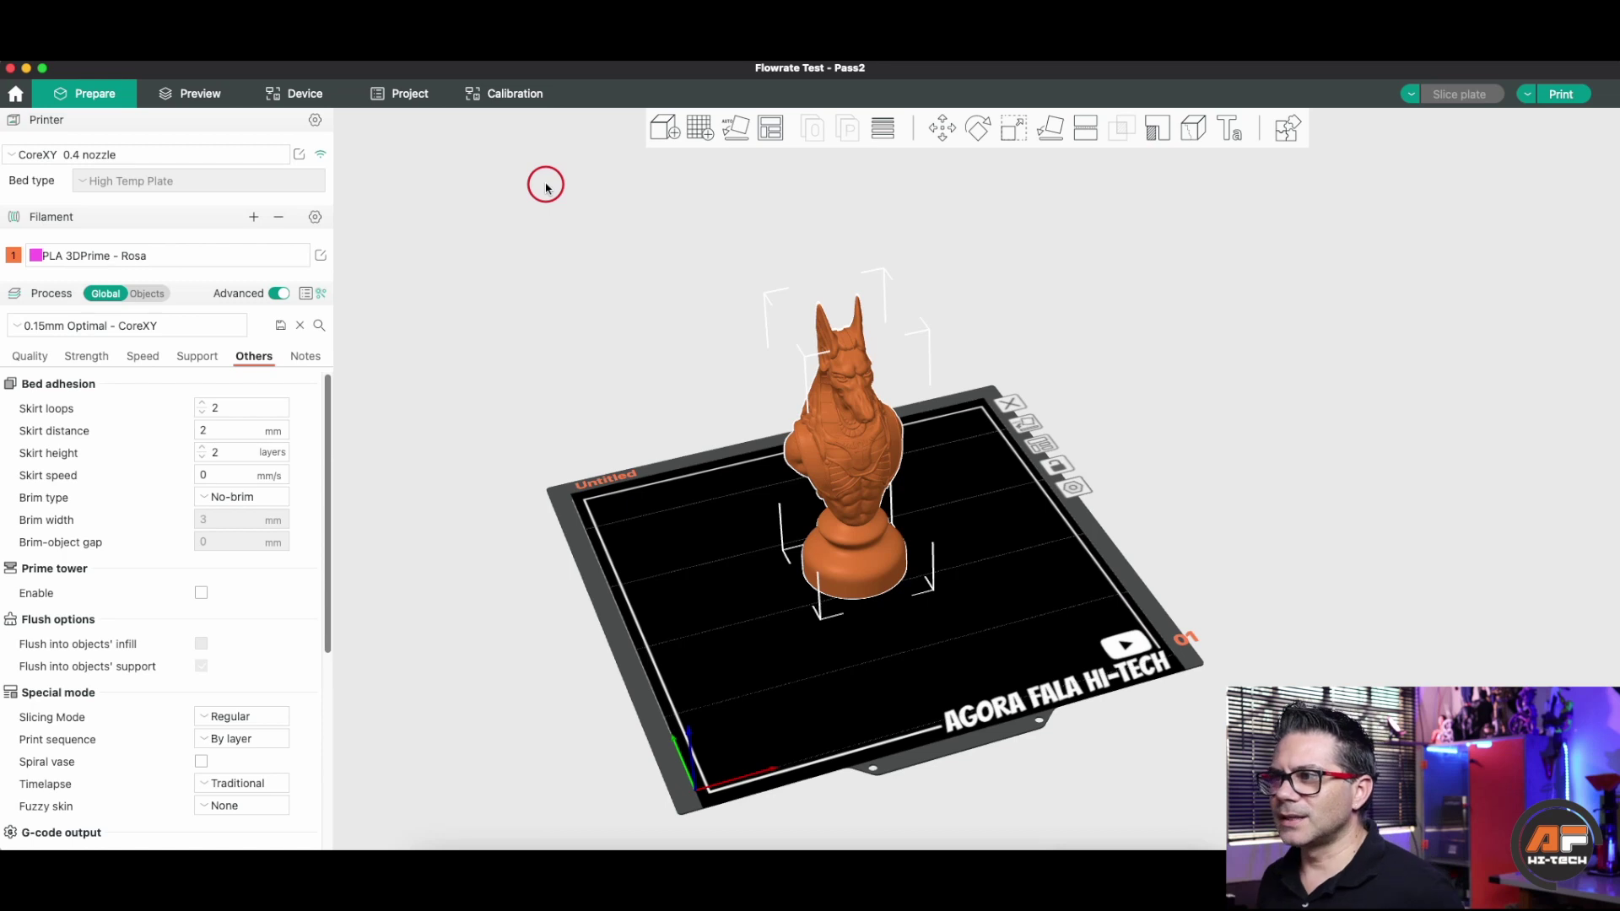
Step: Check the OrcaSlicer version and origin details in the About information, and return to the model
{"action": "left_click", "coordinate": [91, 78]}
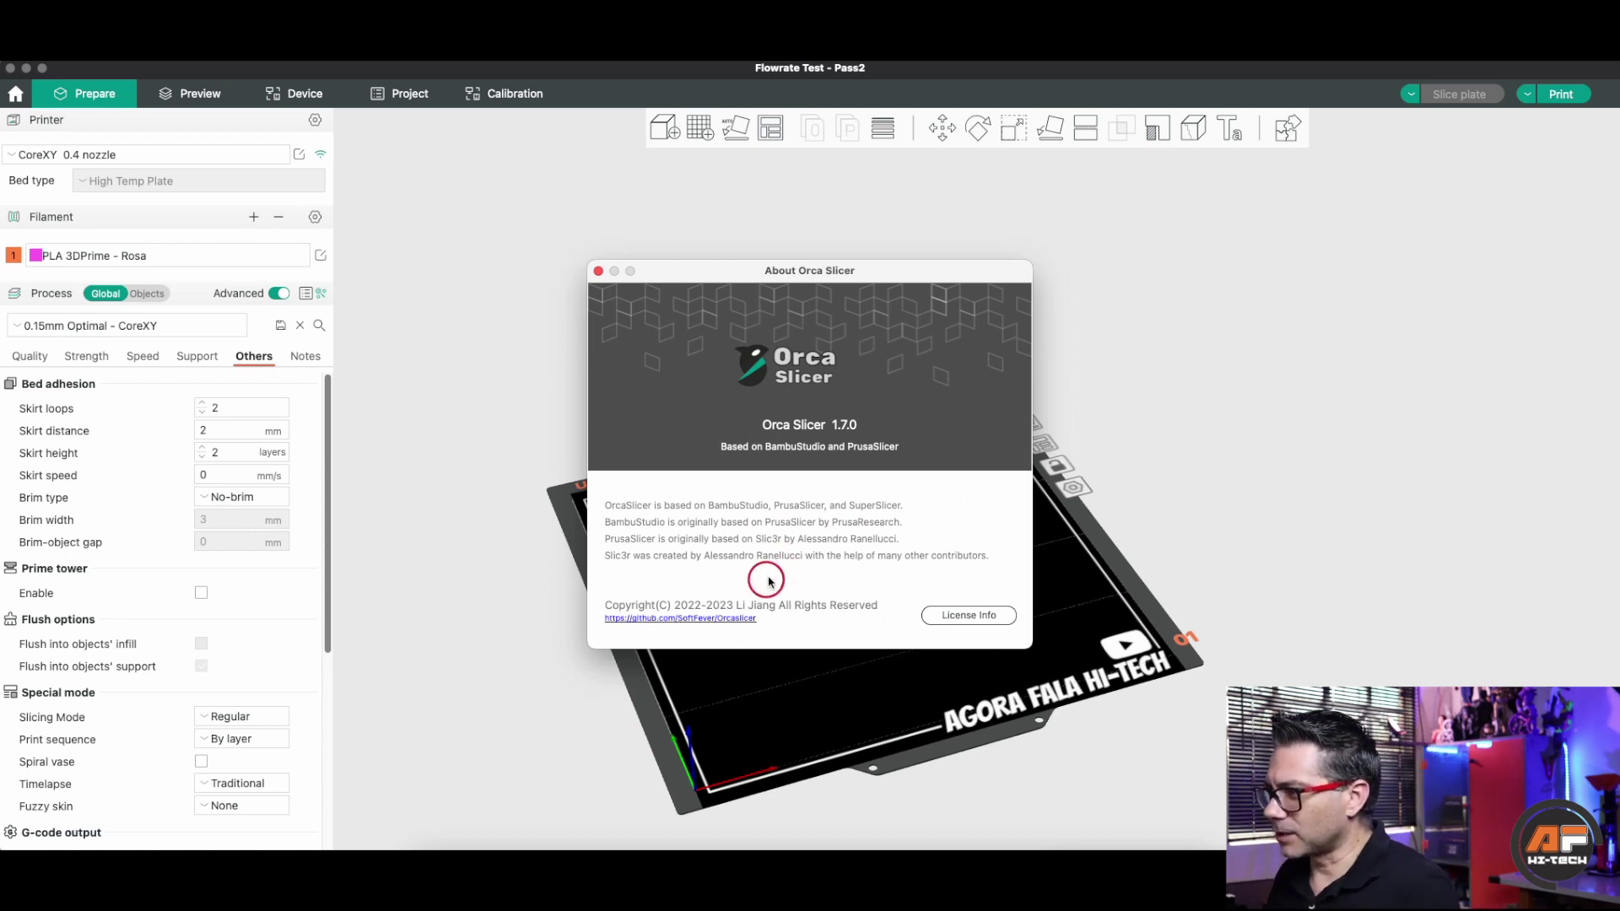
{"action": "left_click", "coordinate": [599, 271]}
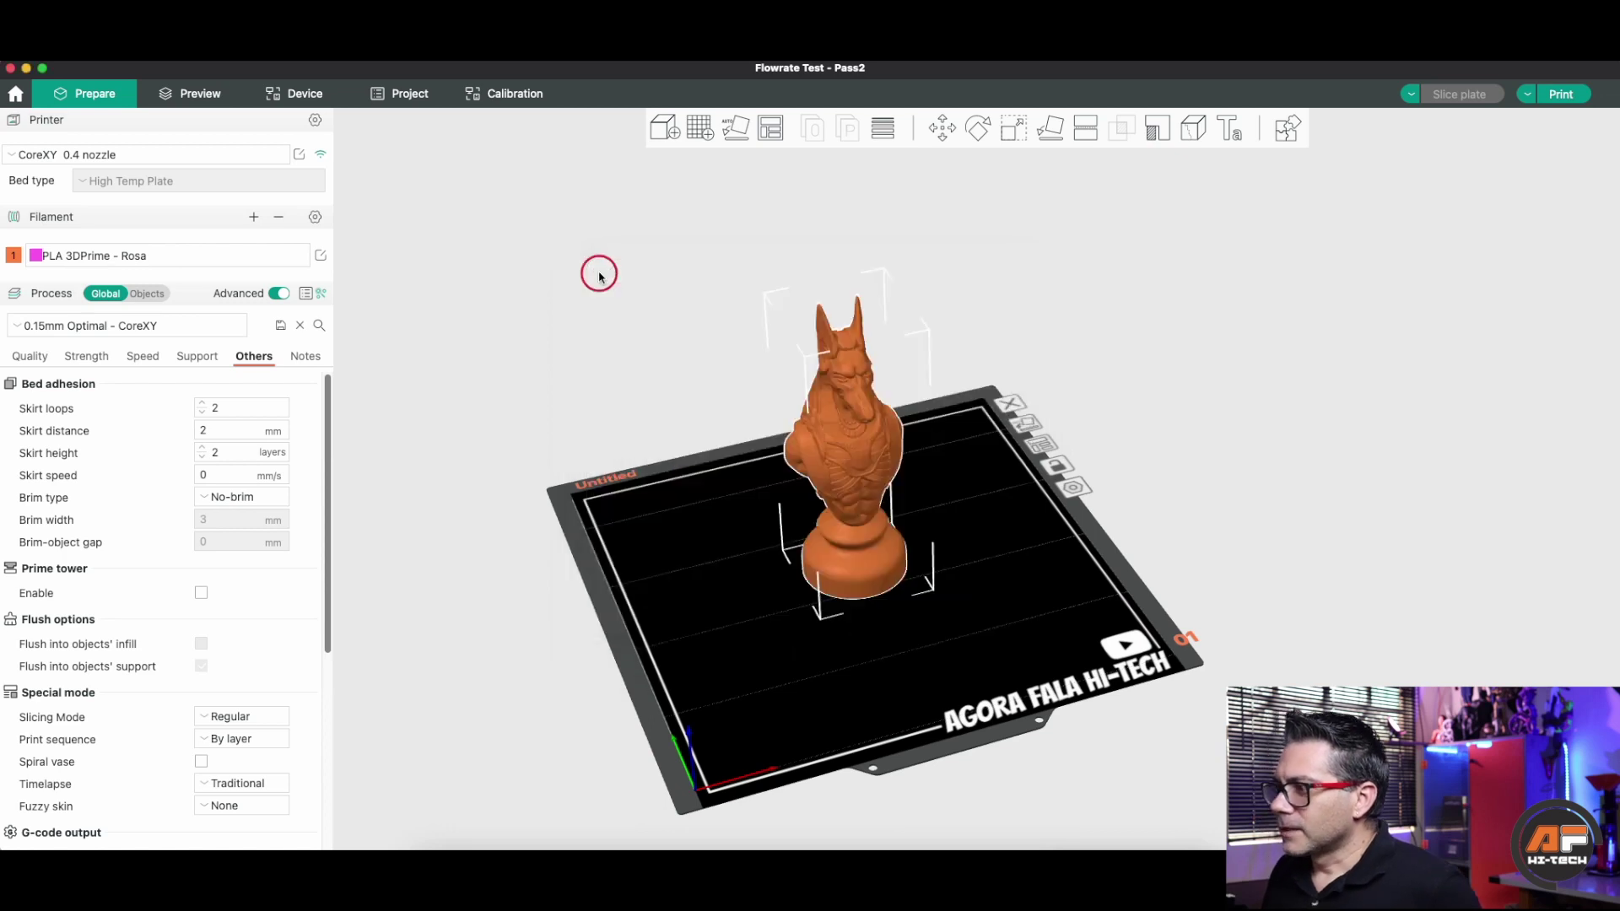
{"action": "left_click_drag", "start_coordinate": [641, 346], "coordinate": [623, 334]}
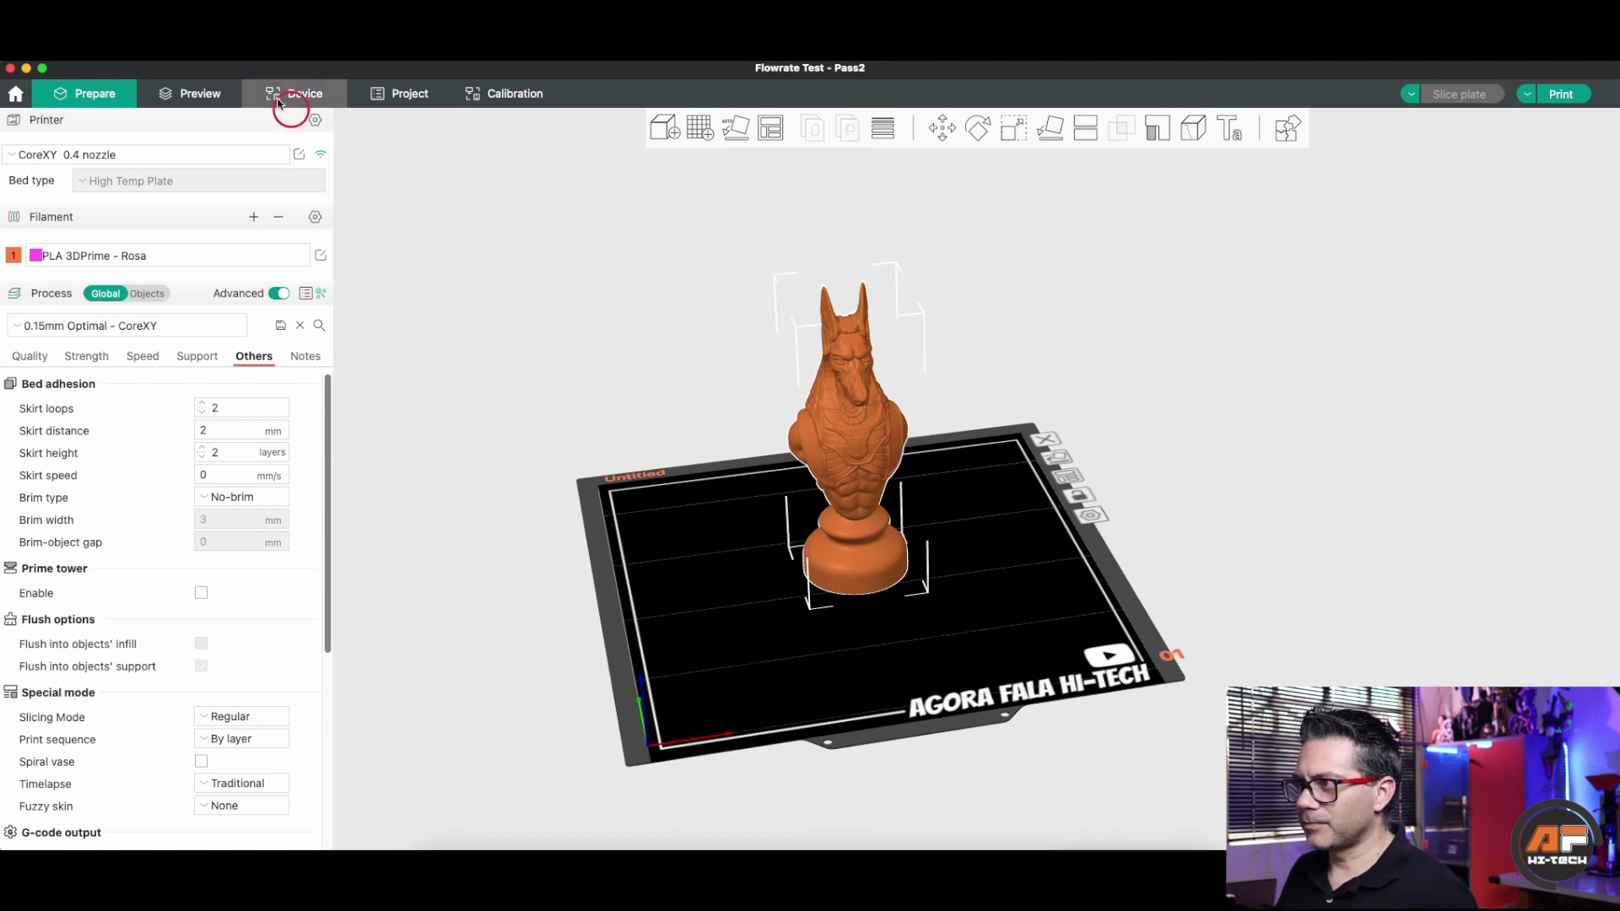
Step: Preview the sliced model and examine its supports, the line type breakdown and the time and filament estimates
{"action": "left_click", "coordinate": [196, 97]}
{"action": "left_click_drag", "start_coordinate": [962, 494], "coordinate": [914, 430]}
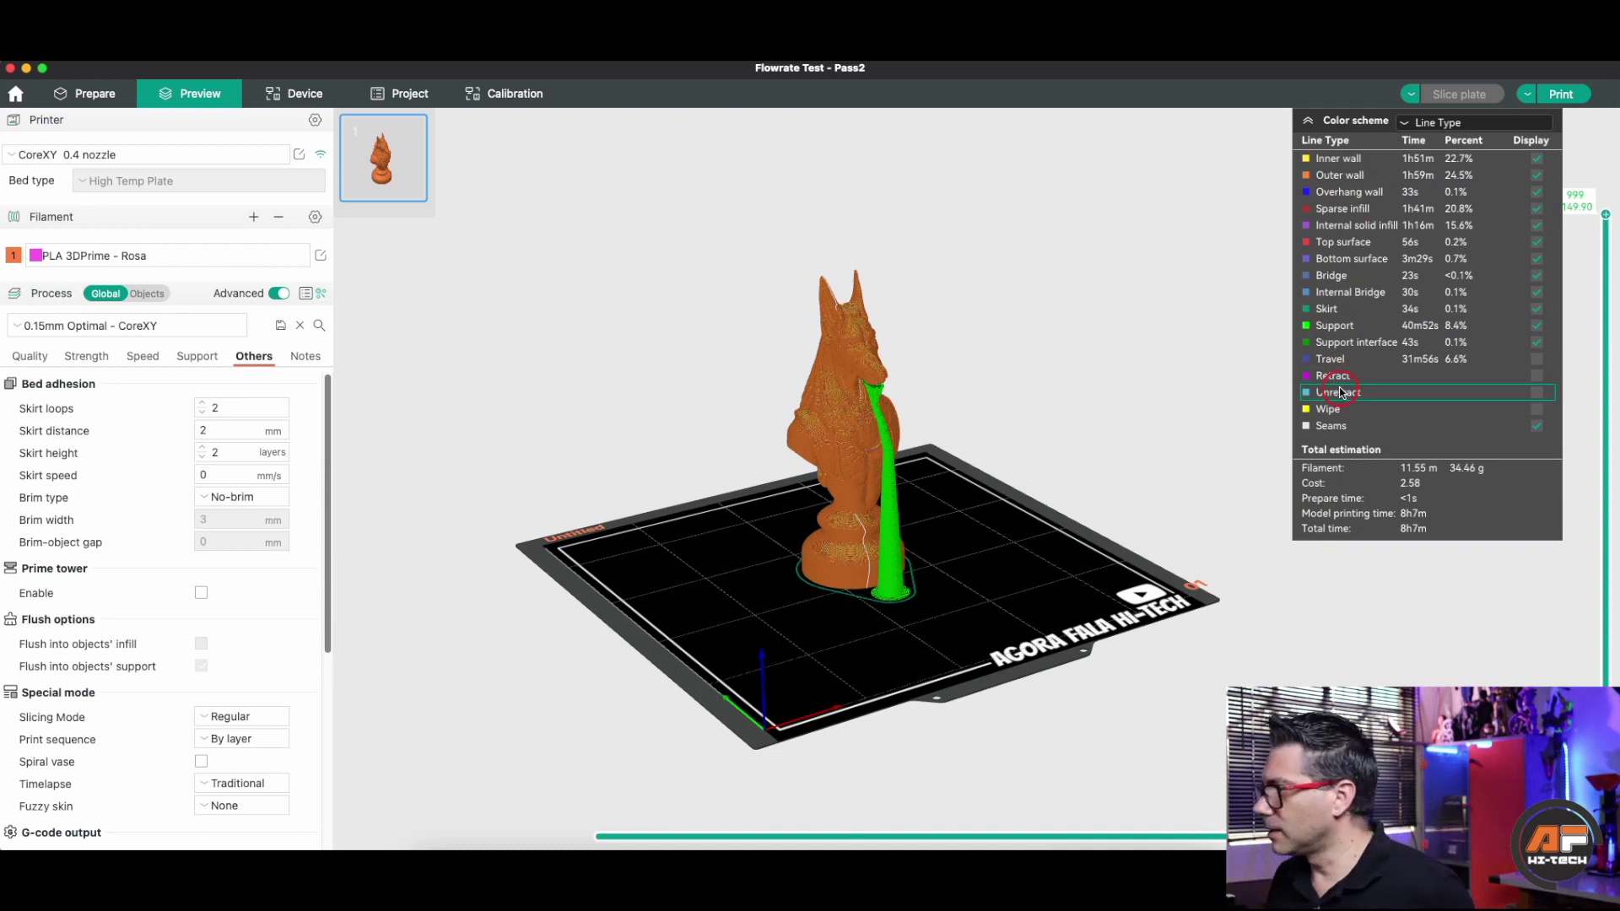
{"action": "mouse_move", "coordinate": [1606, 215]}
{"action": "left_mouse_down"}
{"action": "mouse_move", "coordinate": [1606, 561]}
{"action": "mouse_move", "coordinate": [1605, 215]}
{"action": "left_mouse_up"}
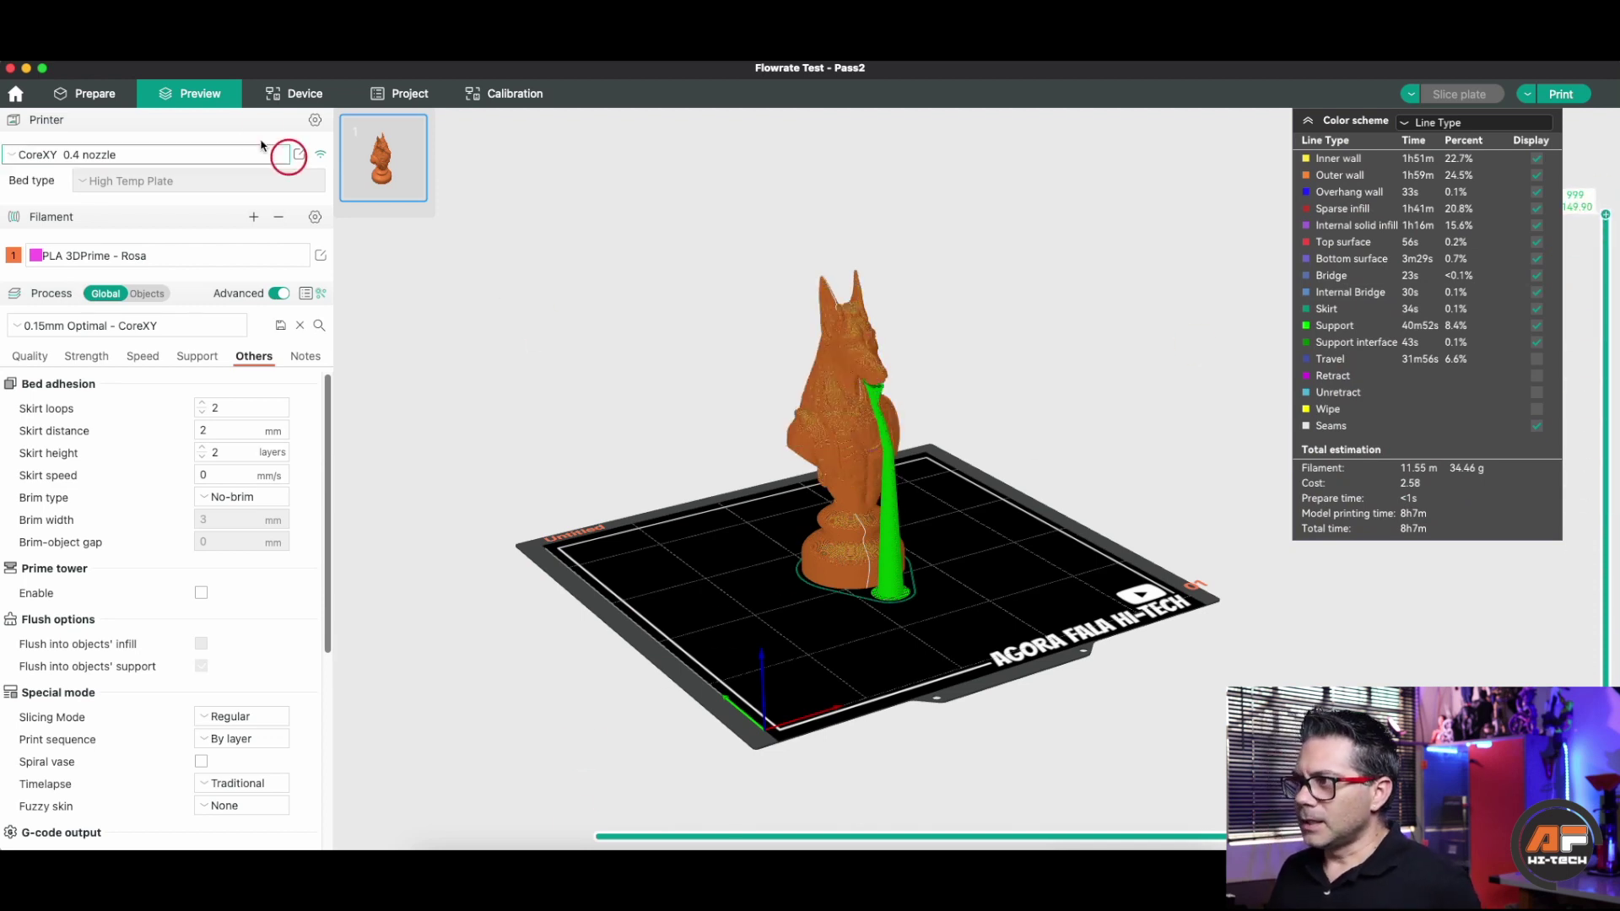
{"action": "left_click", "coordinate": [320, 99]}
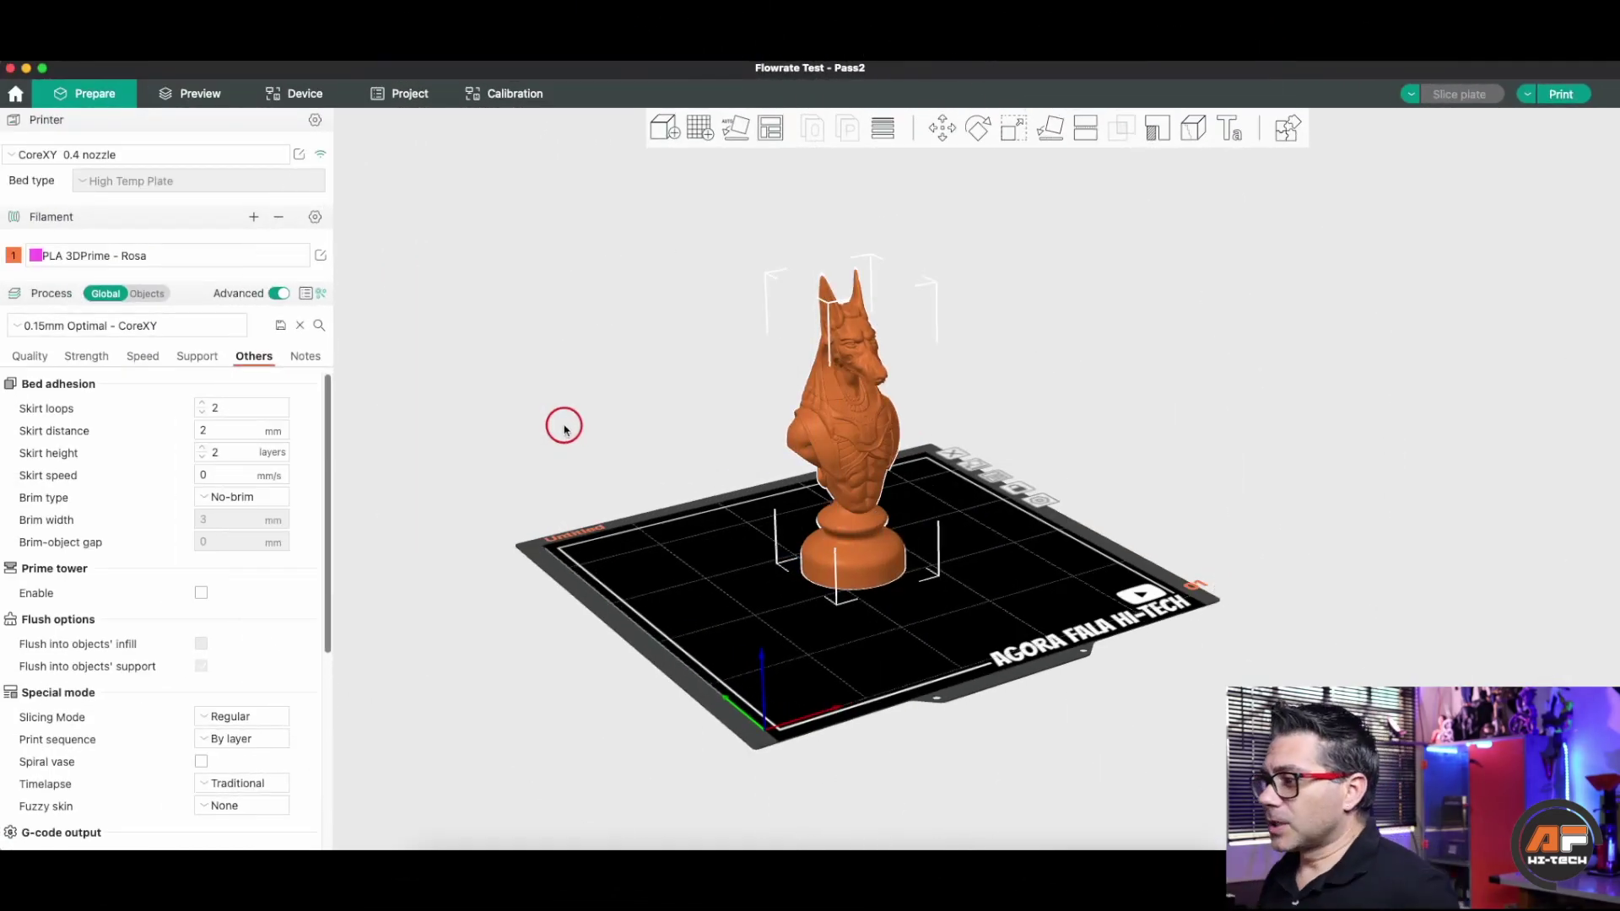
{"action": "scroll", "coordinate": [565, 430], "scroll_direction": "up", "scroll_amount": 5}
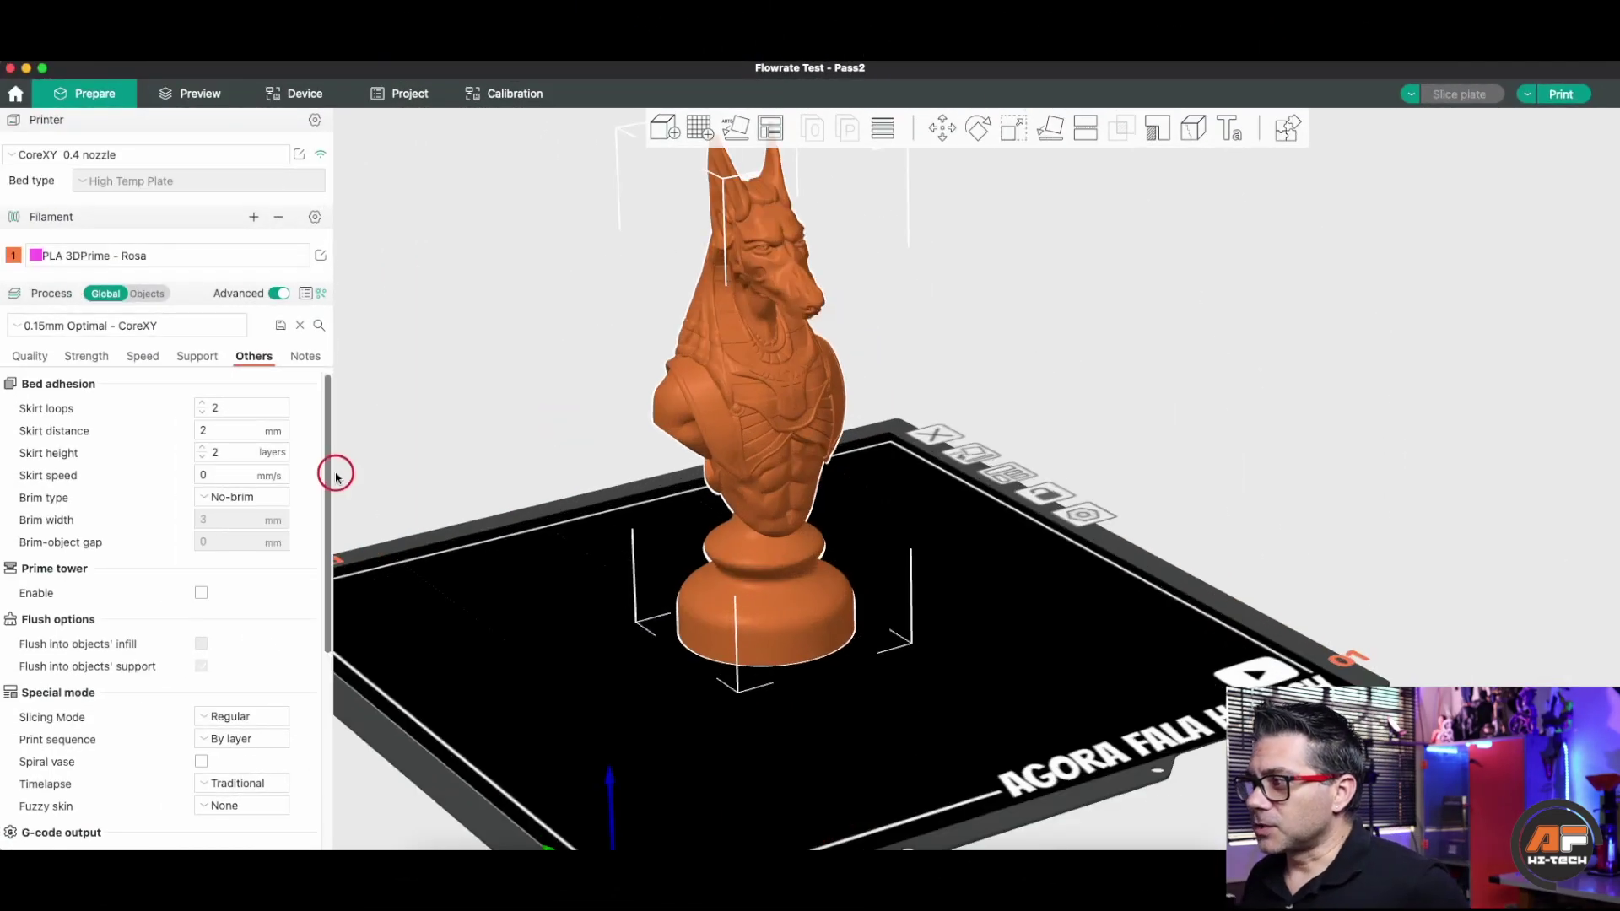
{"action": "scroll", "coordinate": [489, 490], "scroll_direction": "down", "scroll_amount": 4}
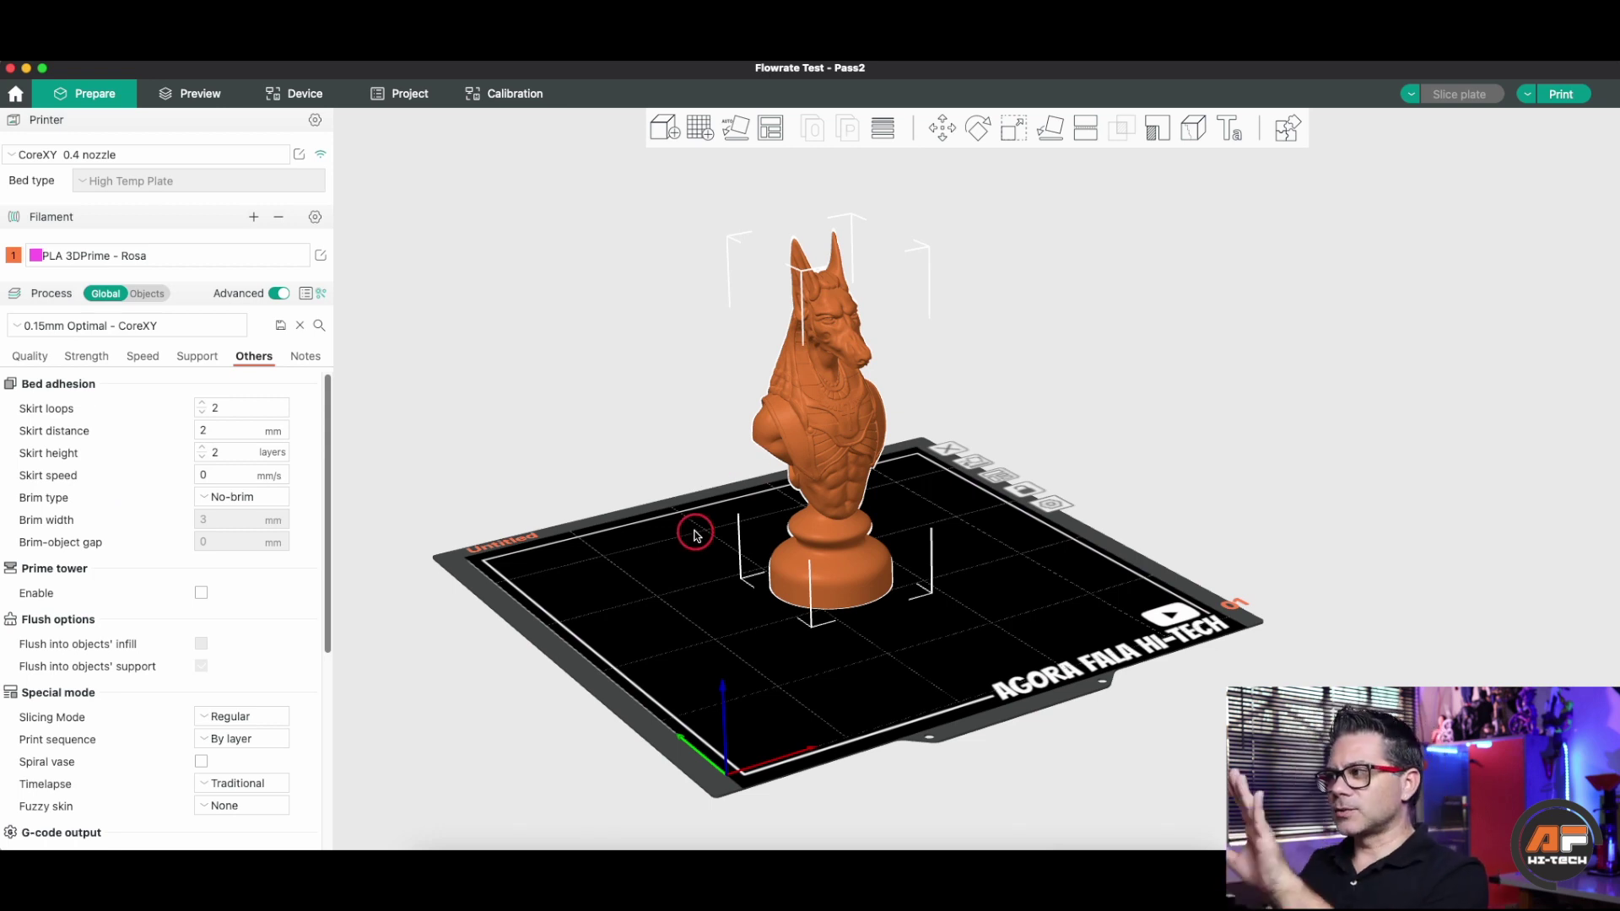
{"action": "left_click_drag", "start_coordinate": [692, 522], "coordinate": [678, 540]}
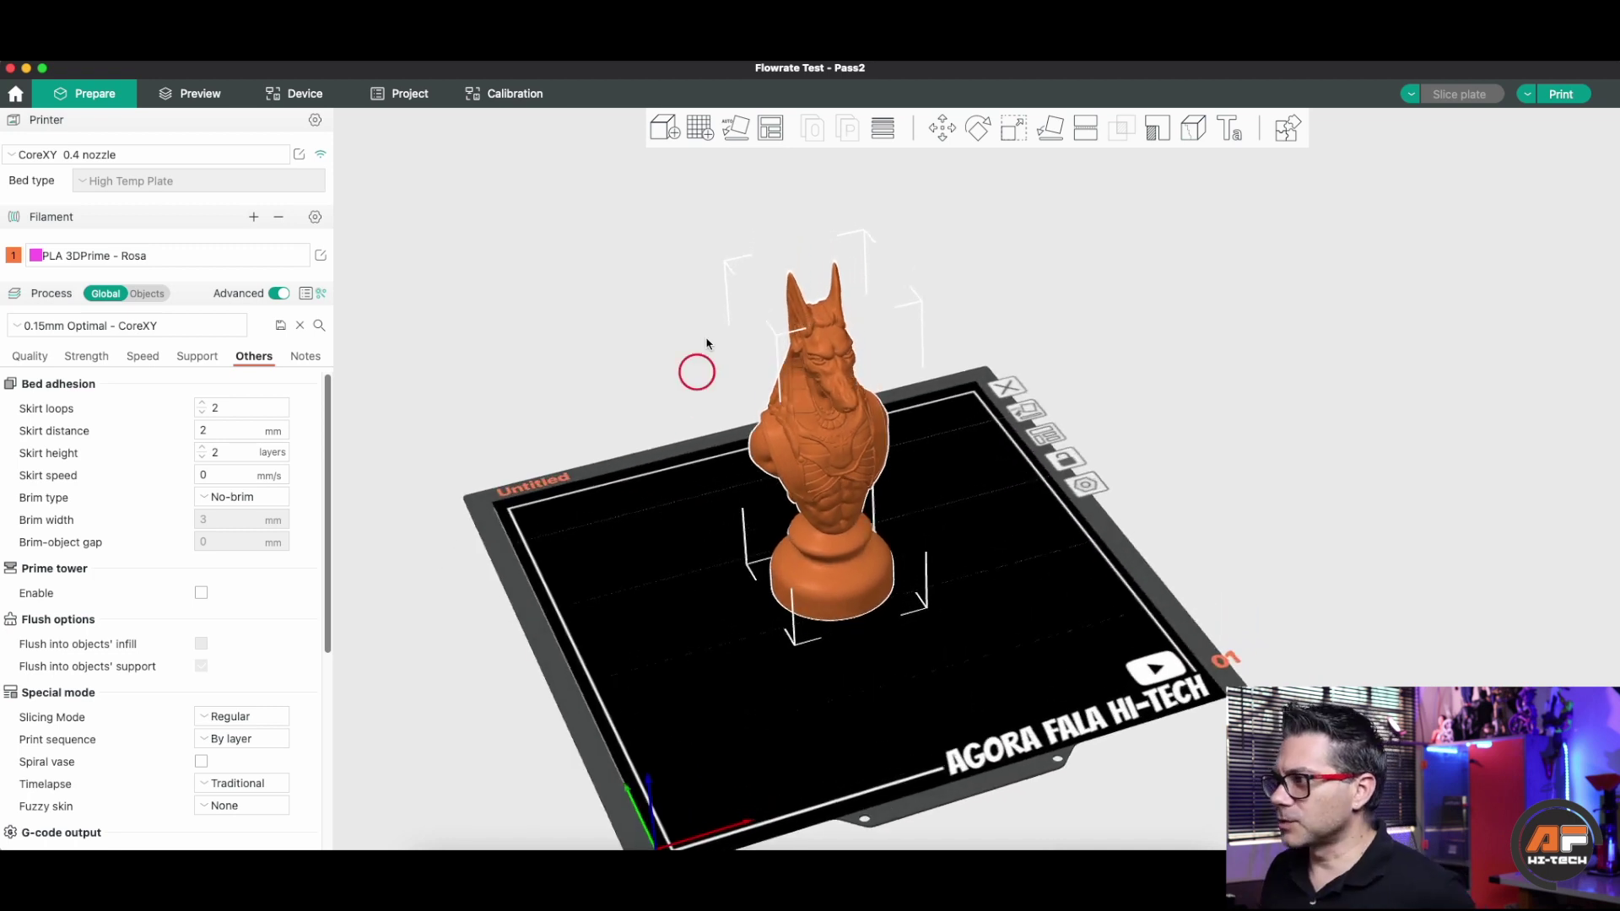
{"action": "scroll", "coordinate": [736, 491], "scroll_direction": "down", "scroll_amount": 1}
{"action": "right_click_drag", "start_coordinate": [721, 551], "coordinate": [635, 476]}
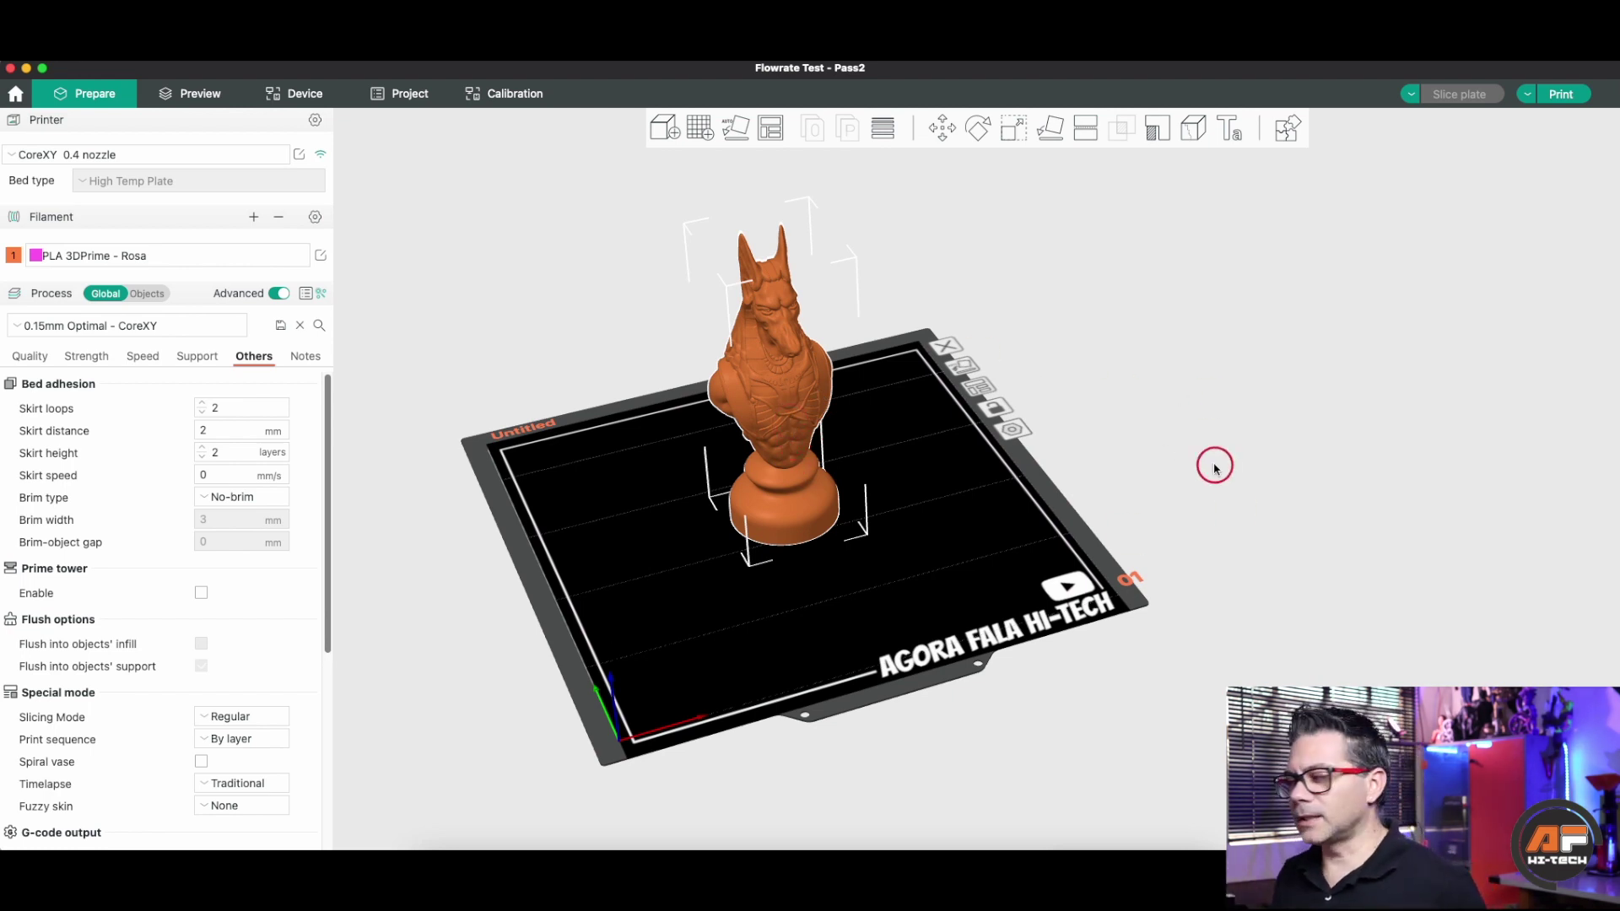
Step: Add three more build plates to the project alongside the plate holding the model
{"action": "left_click", "coordinate": [701, 131]}
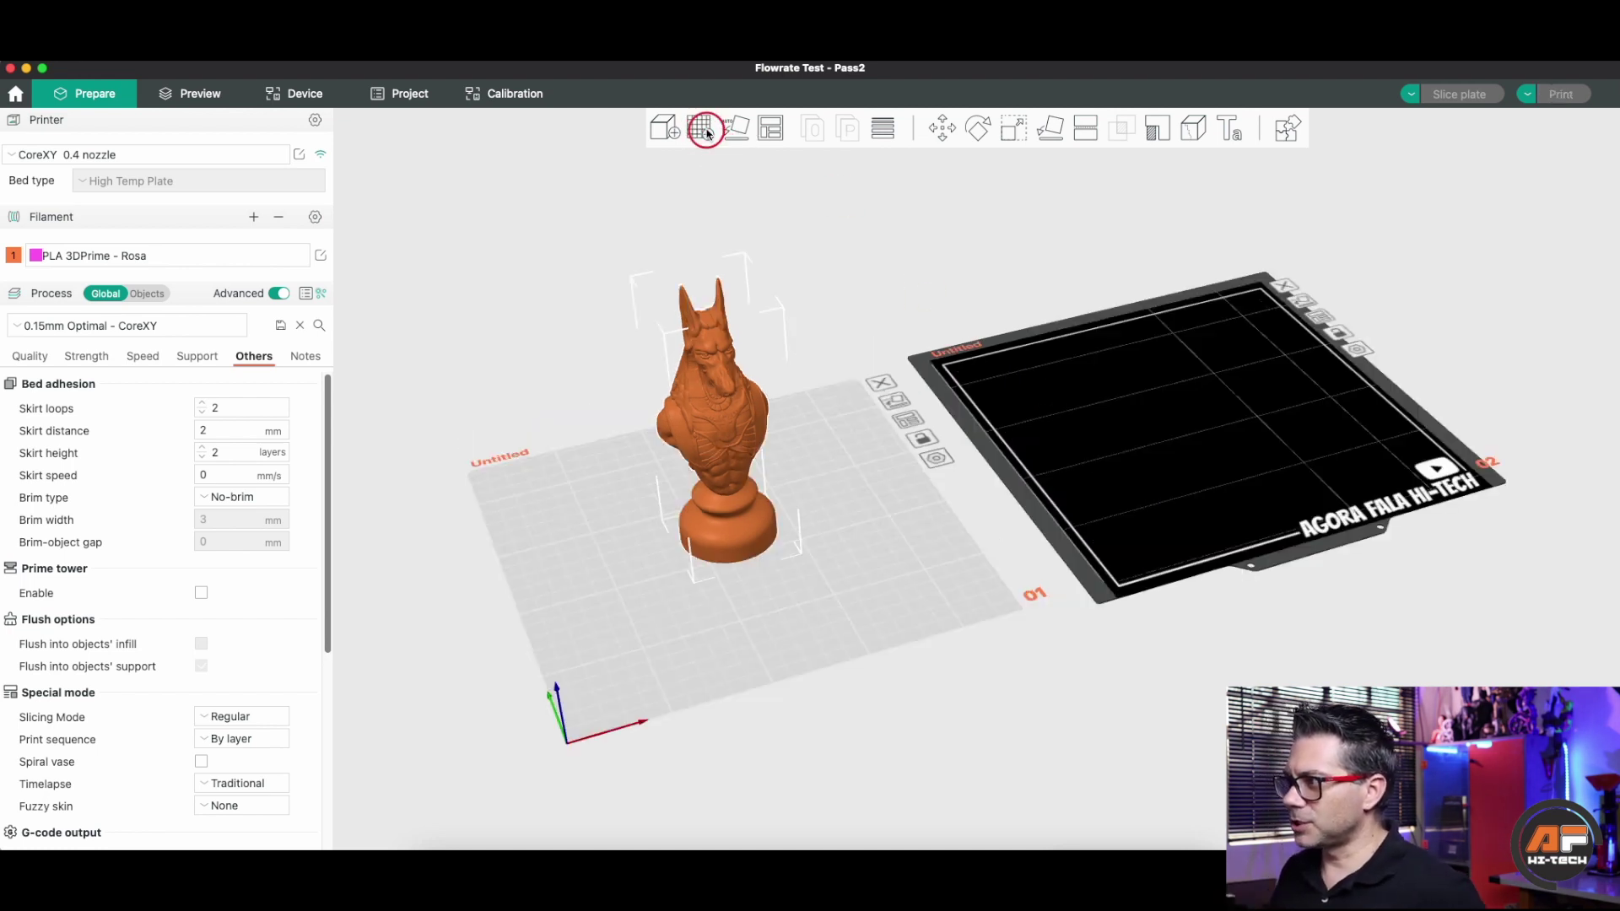
{"action": "left_click", "coordinate": [1309, 456]}
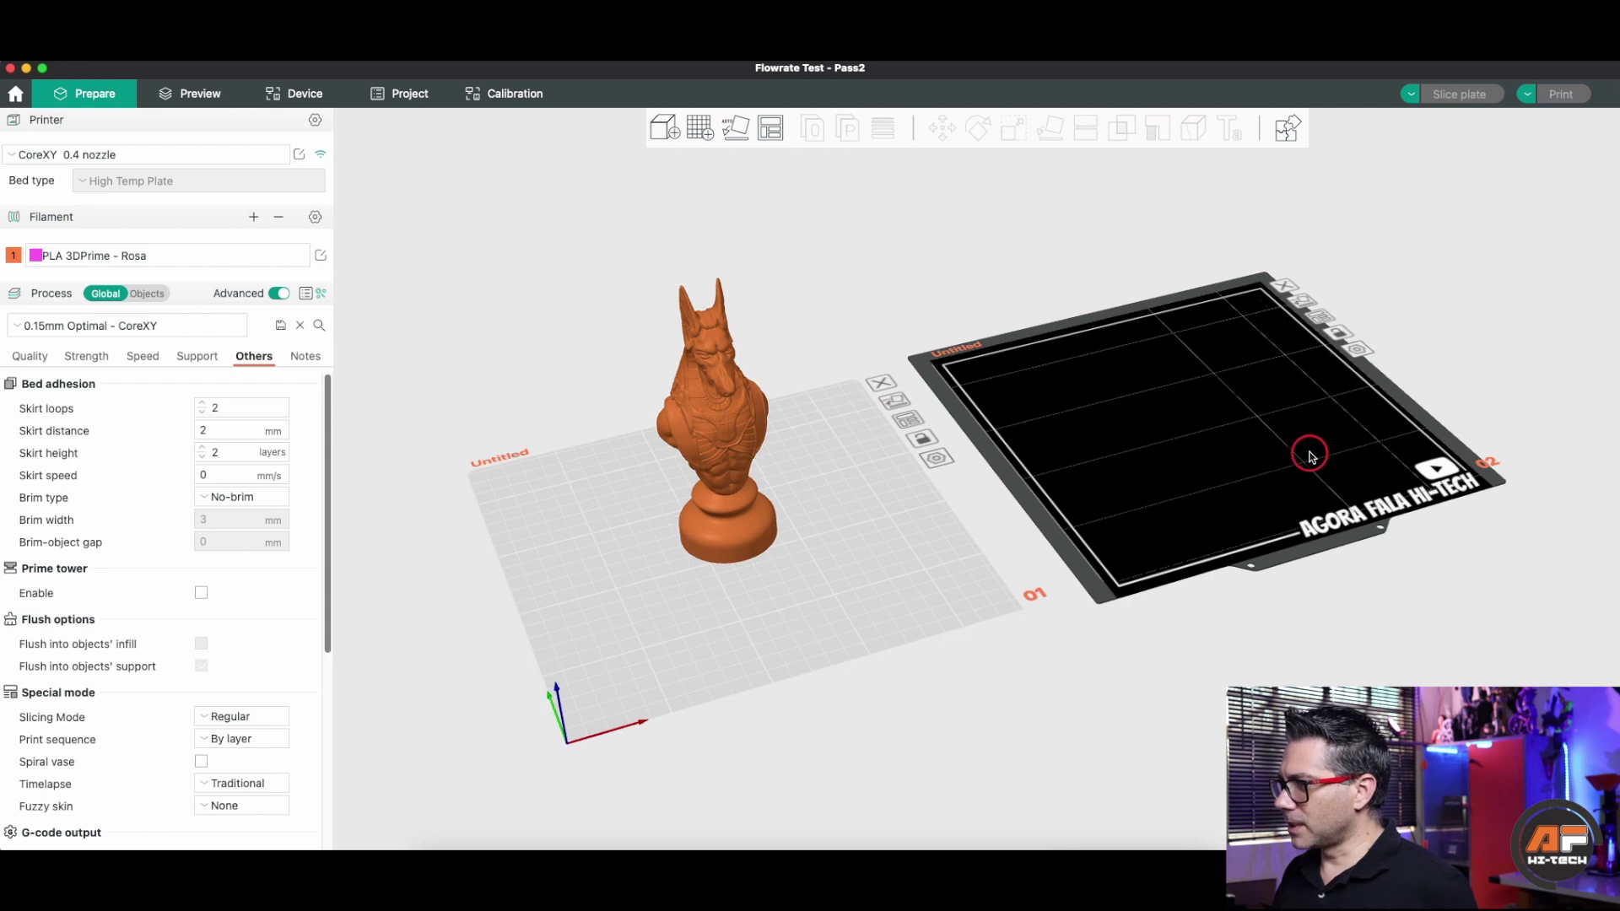
{"action": "scroll", "coordinate": [1309, 456], "scroll_direction": "up", "scroll_amount": 4}
{"action": "right_click_drag", "start_coordinate": [1309, 455], "coordinate": [939, 542]}
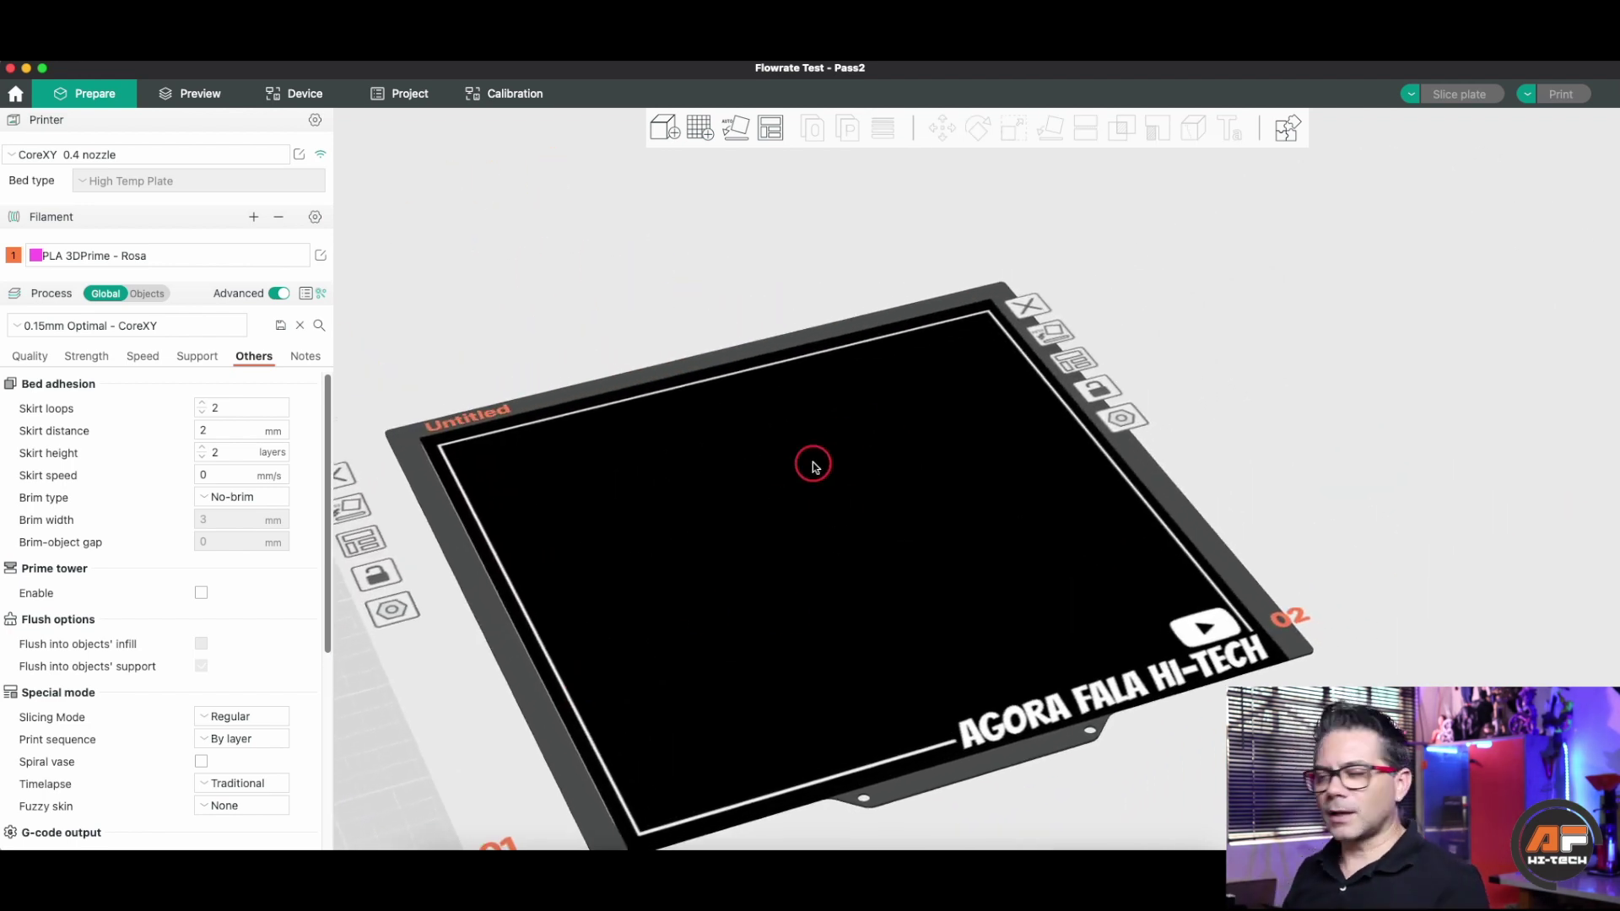
{"action": "scroll", "coordinate": [830, 472], "scroll_direction": "down", "scroll_amount": 5}
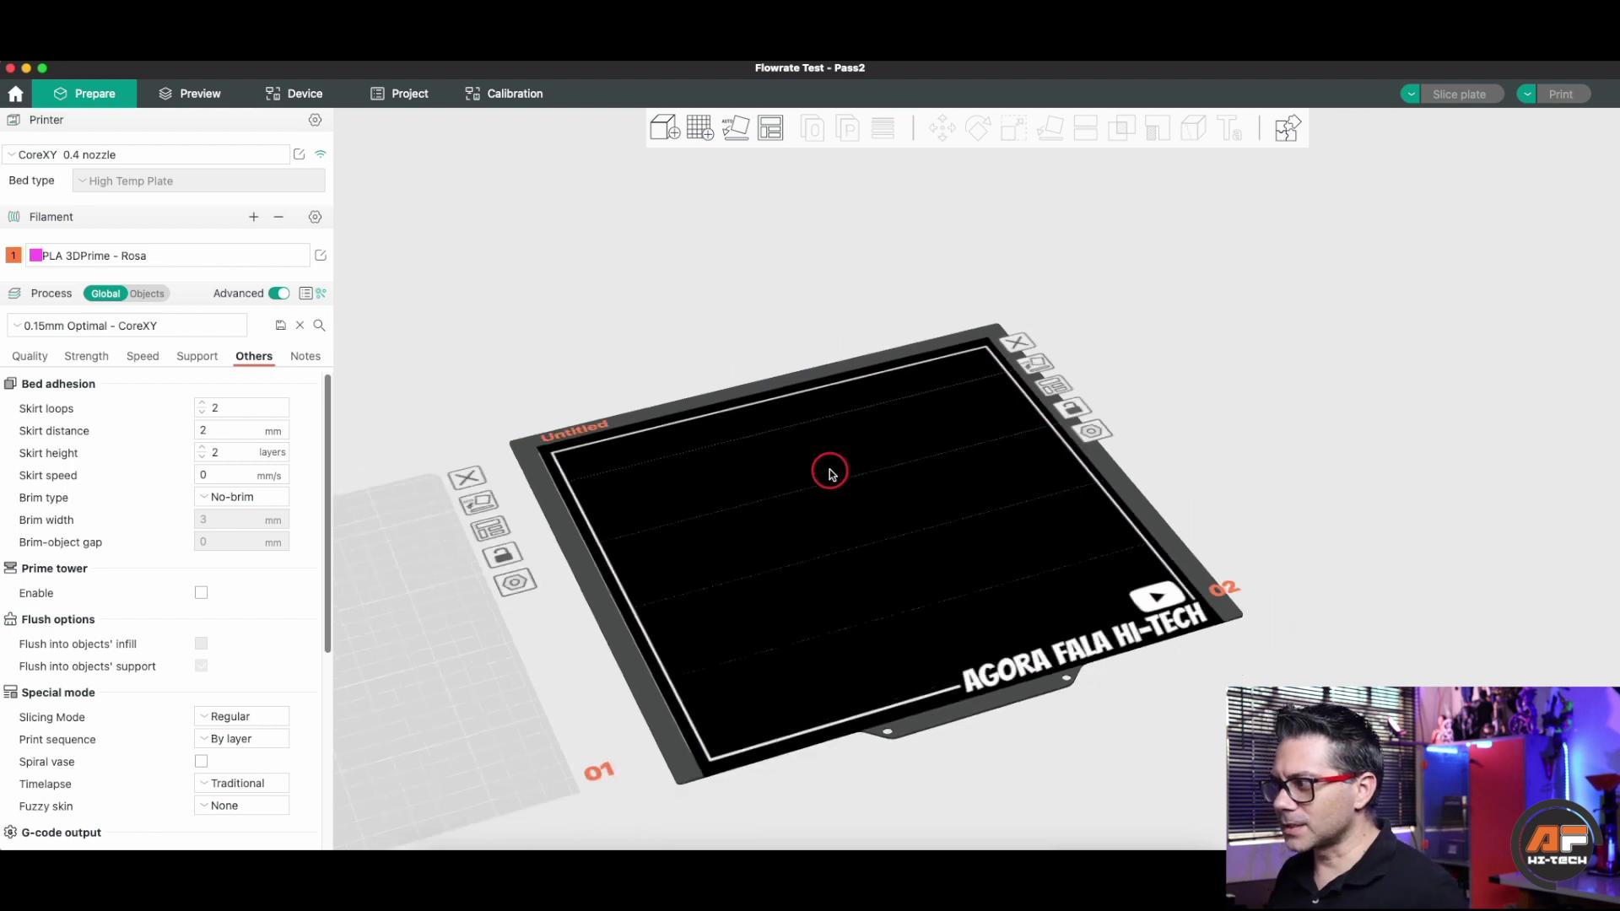
{"action": "right_click_drag", "start_coordinate": [830, 473], "coordinate": [1027, 396]}
{"action": "scroll", "coordinate": [1218, 351], "scroll_direction": "down", "scroll_amount": 3}
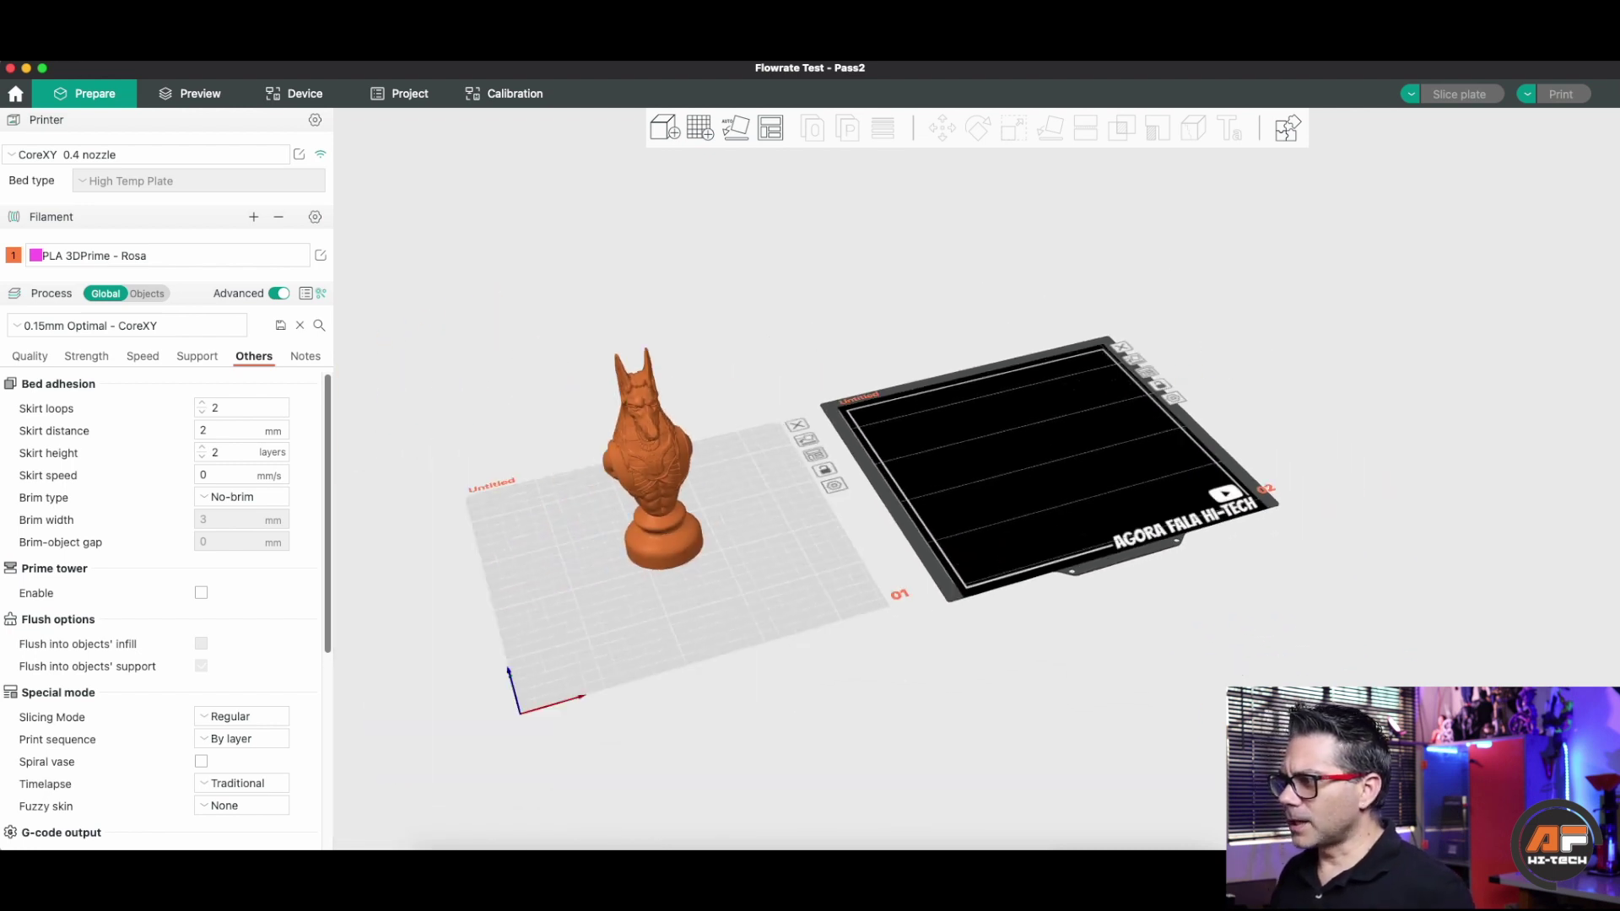
{"action": "left_click", "coordinate": [700, 129]}
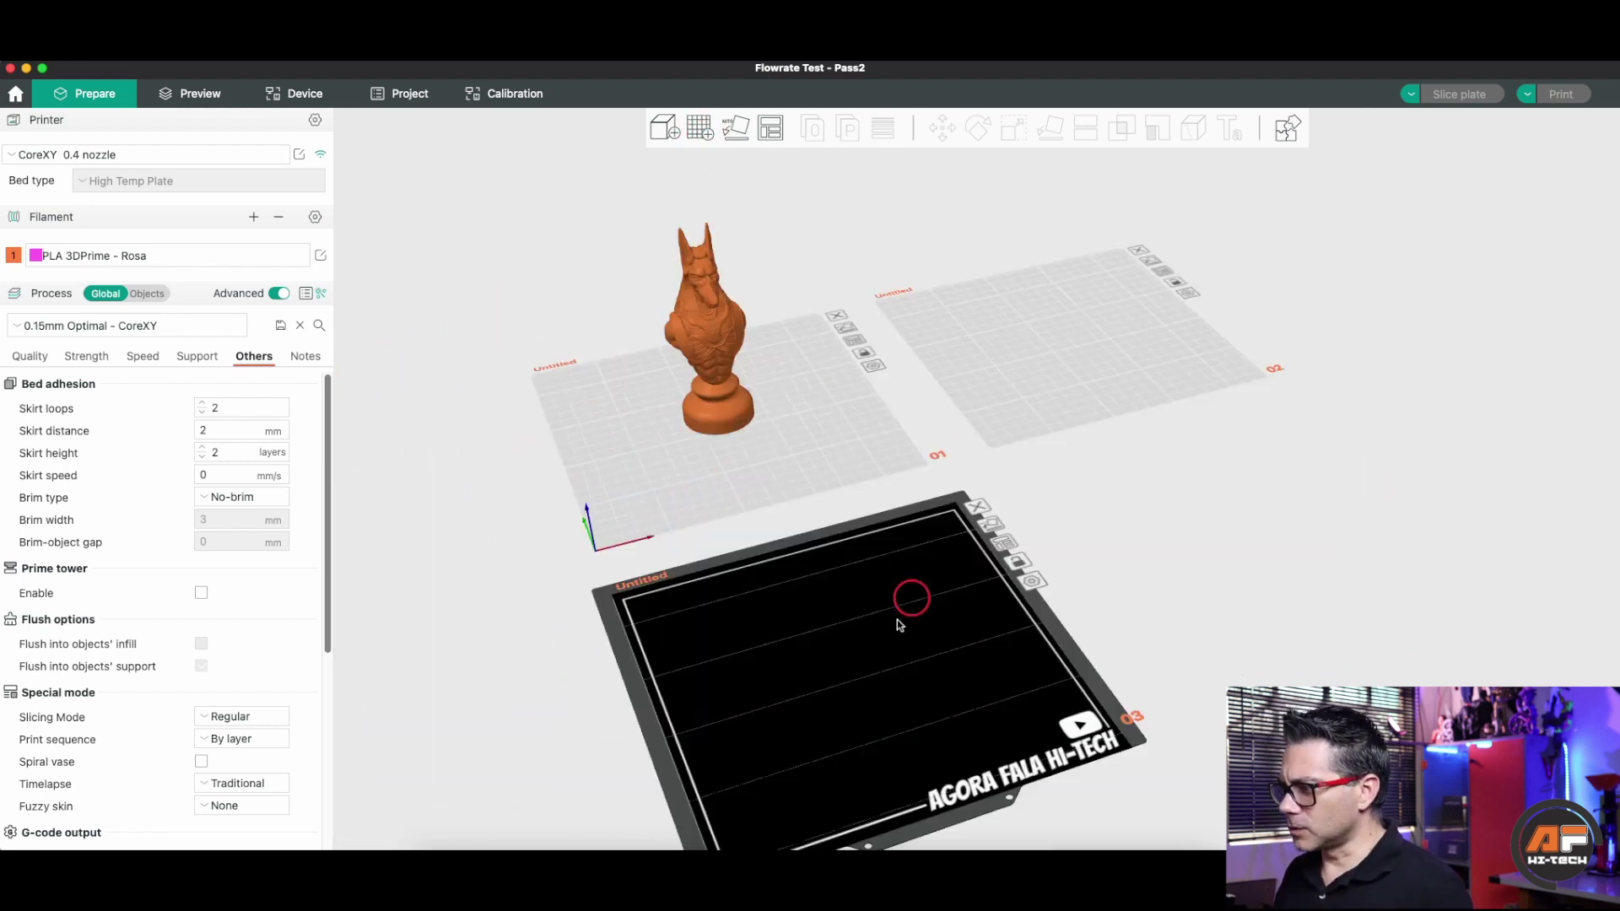
{"action": "left_click", "coordinate": [700, 129]}
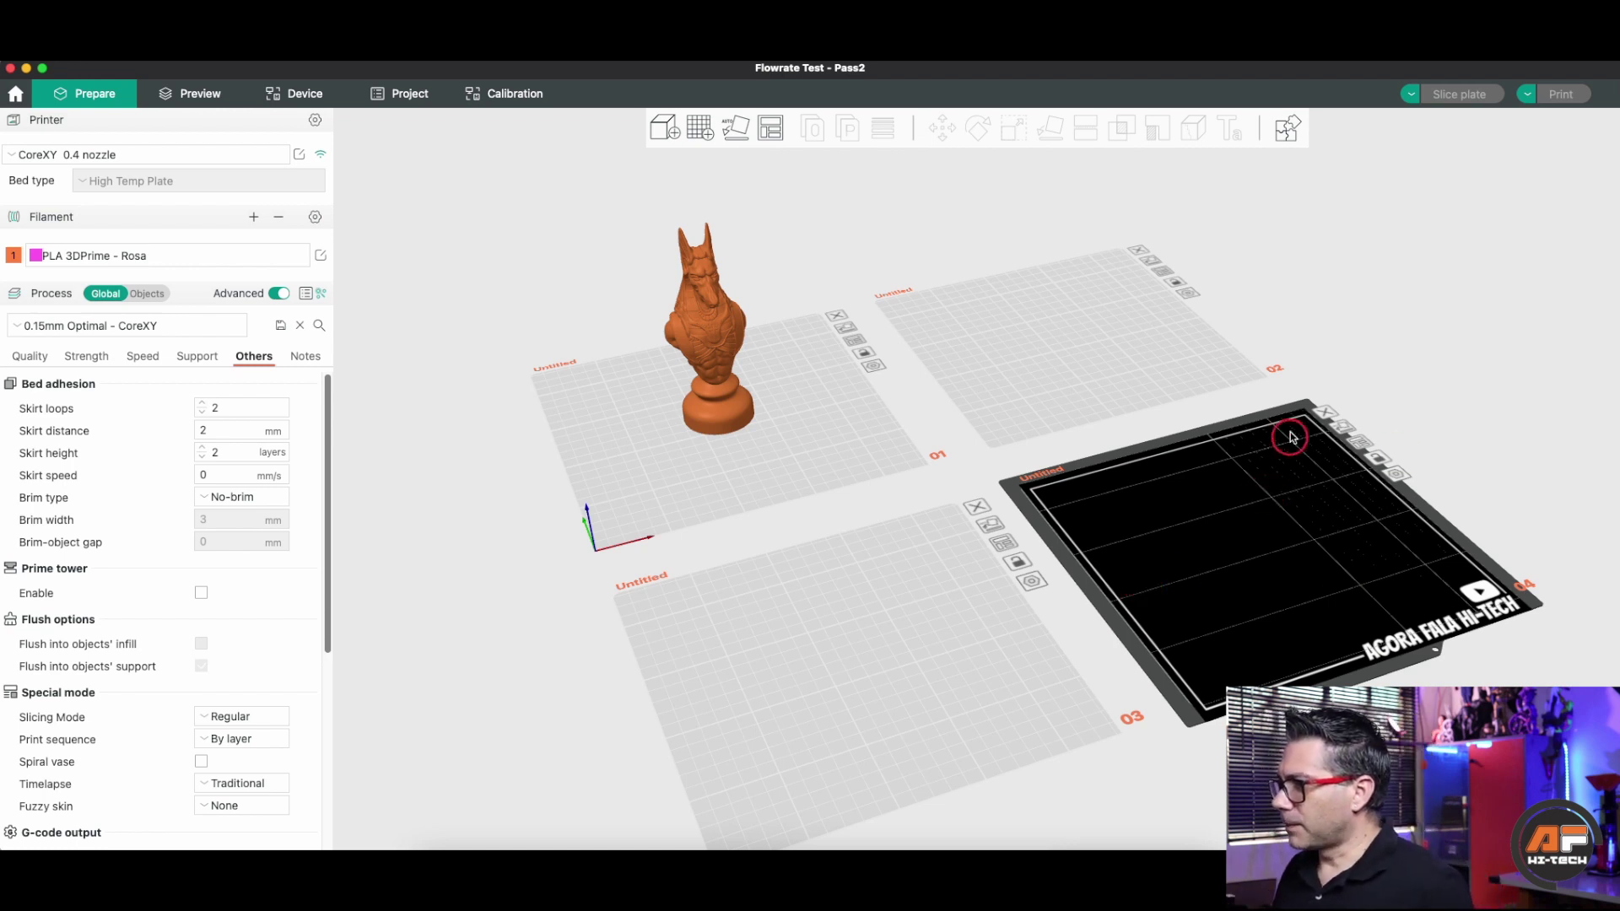
Step: Delete the three empty build plates, keeping only plate 01 with the model
{"action": "left_click", "coordinate": [977, 504]}
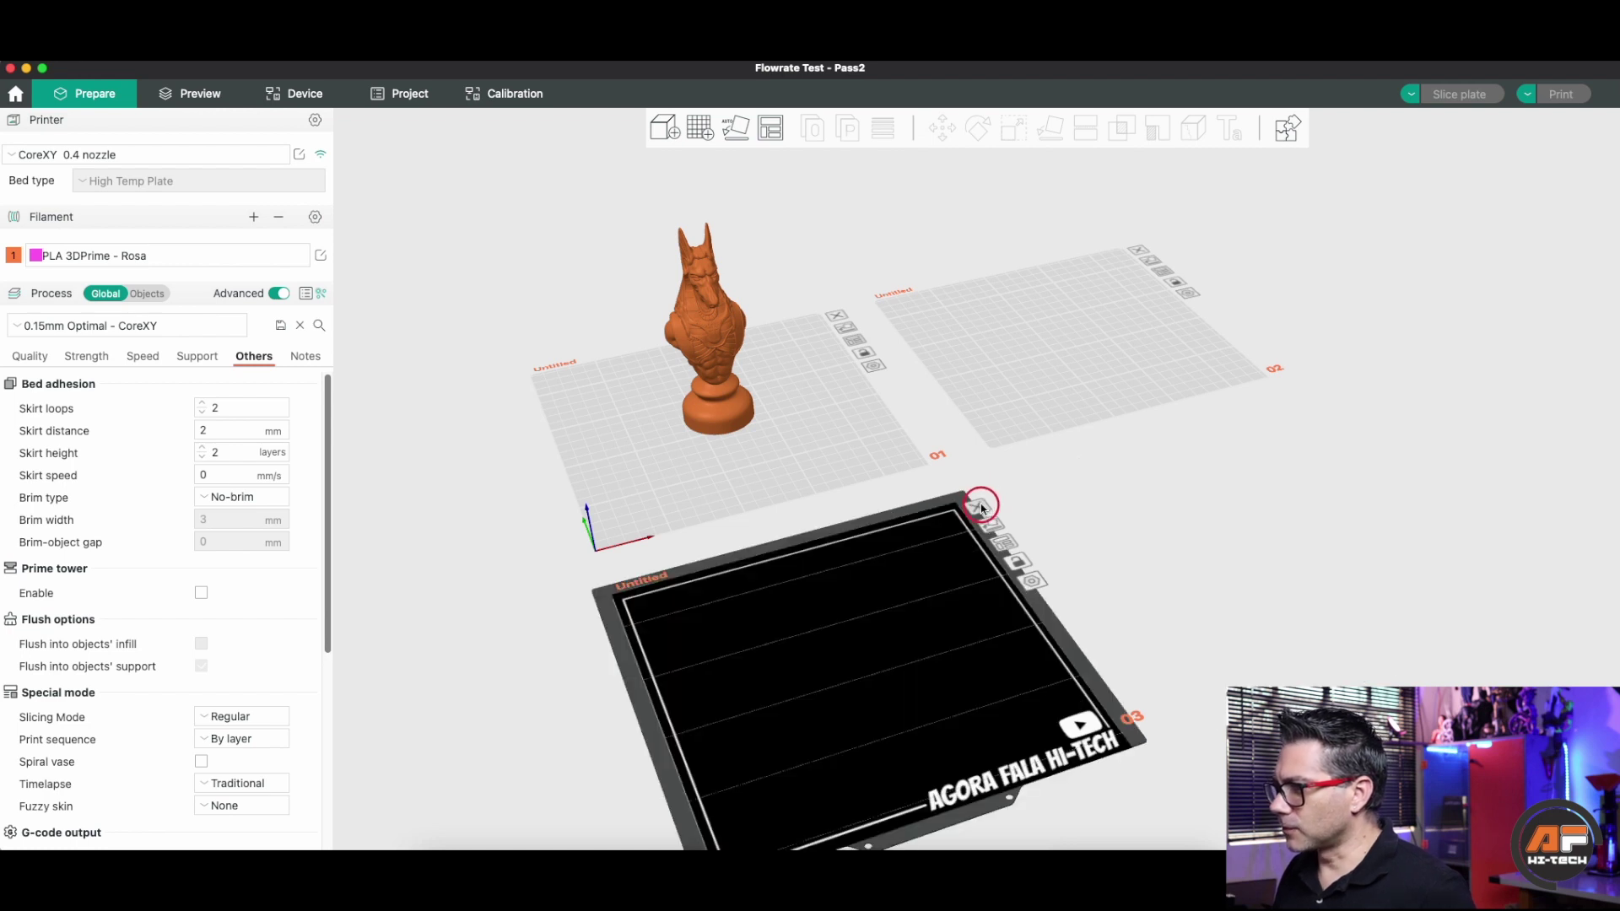
{"action": "left_click", "coordinate": [977, 504]}
{"action": "left_click", "coordinate": [1139, 251]}
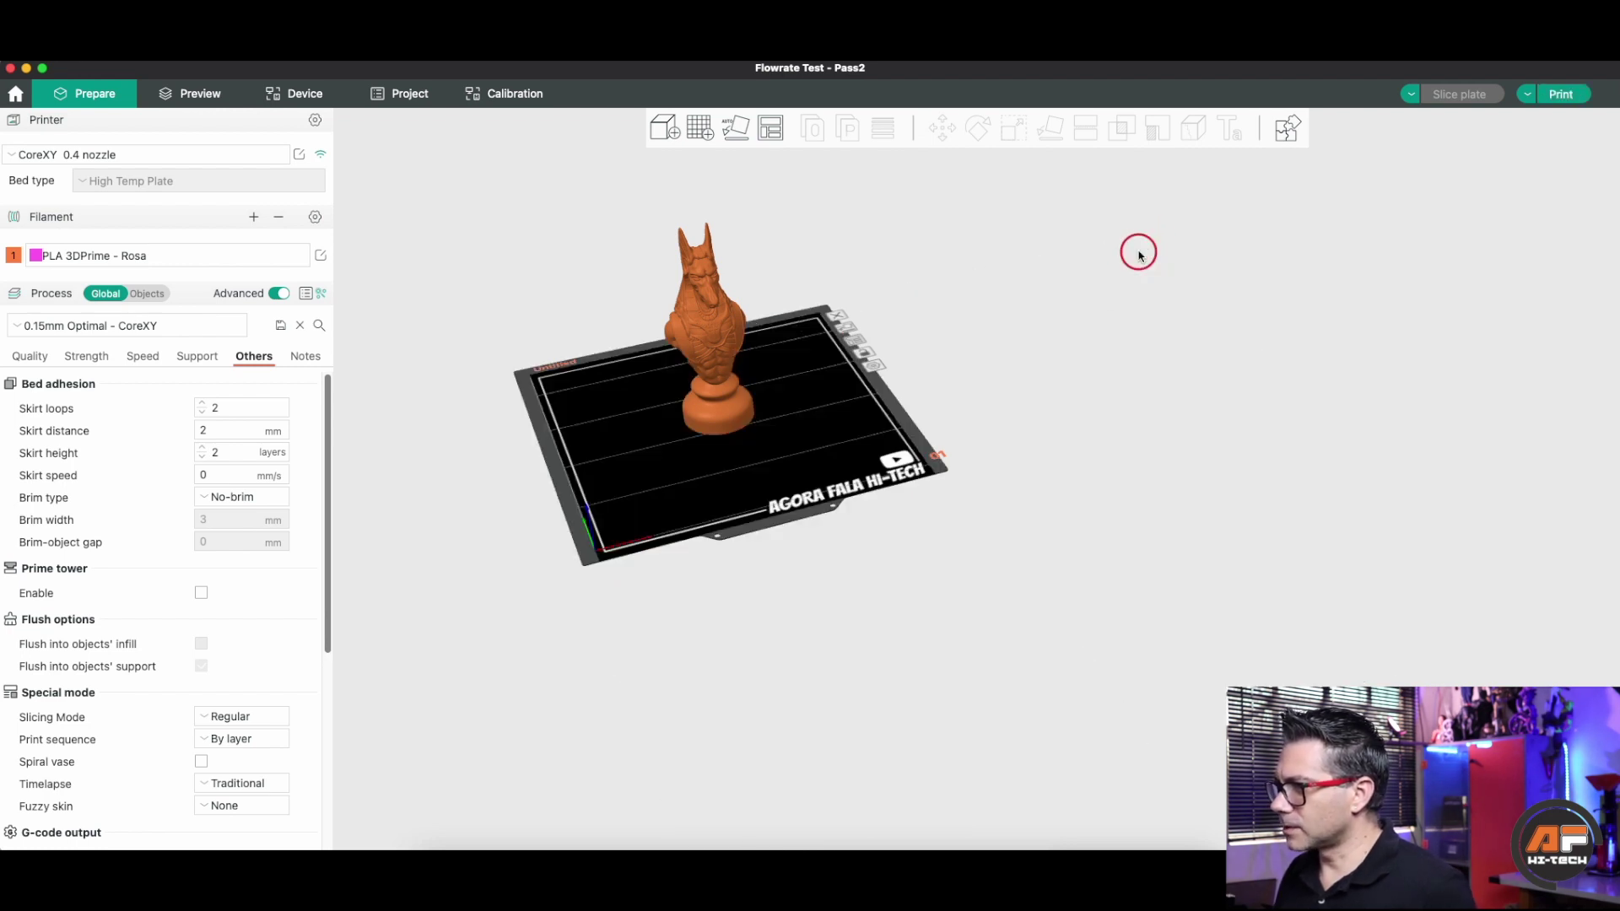
{"action": "scroll", "coordinate": [886, 443], "scroll_direction": "up", "scroll_amount": 5}
{"action": "scroll", "coordinate": [1530, 629], "scroll_direction": "down", "scroll_amount": 3}
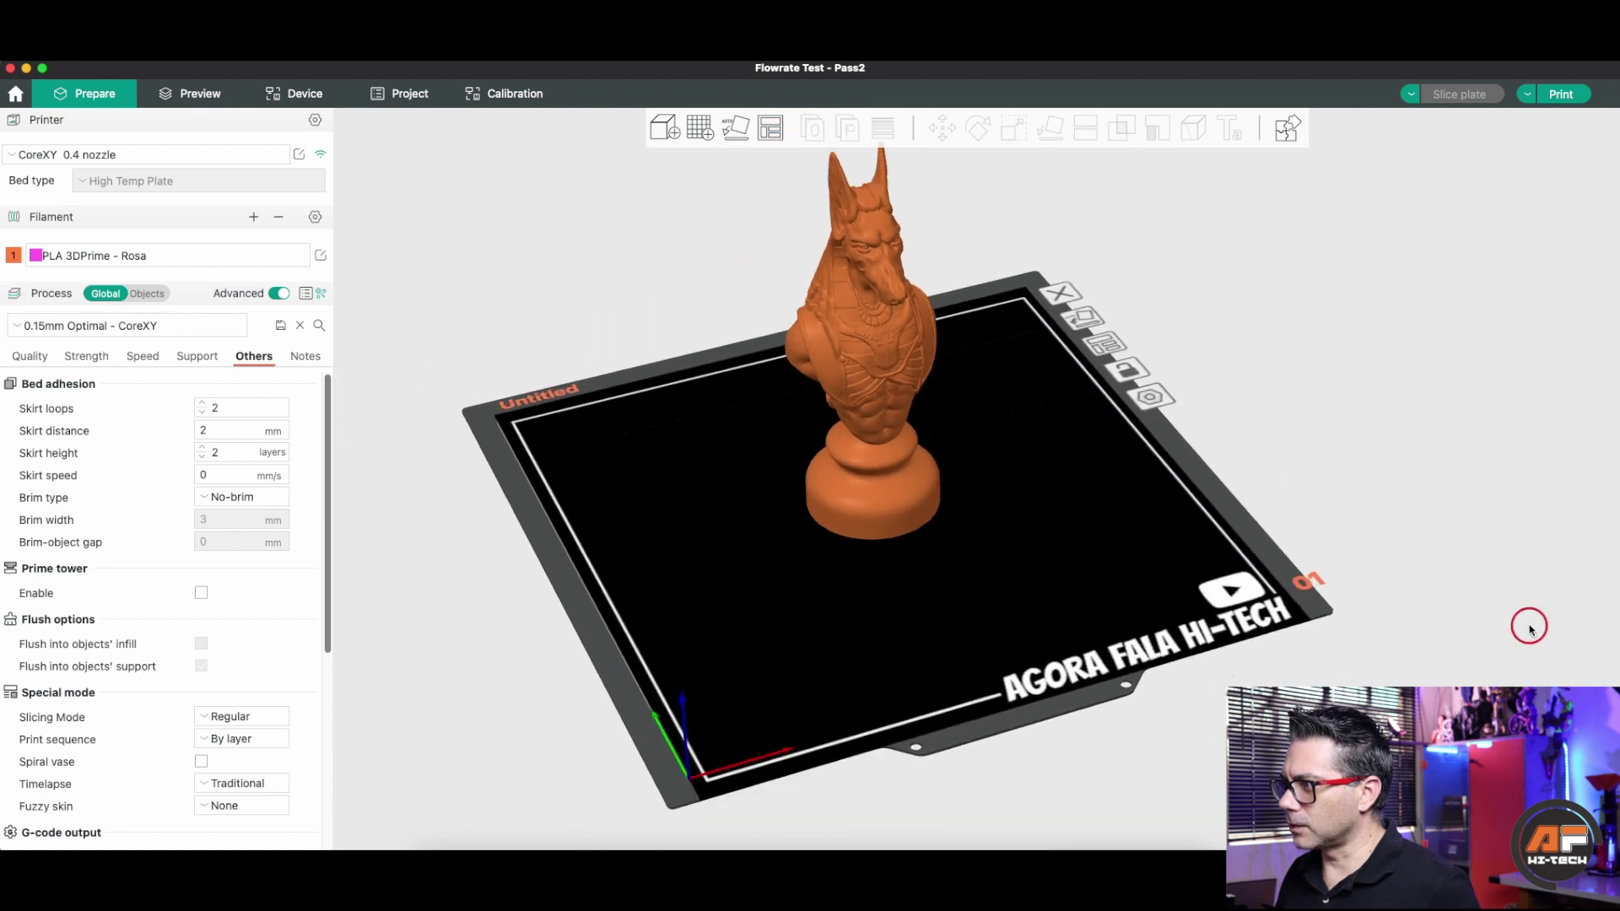
Step: Open the connected Klipper printer's device interface and review its dashboard, webcam, console and heightmap pages
{"action": "left_click", "coordinate": [291, 95]}
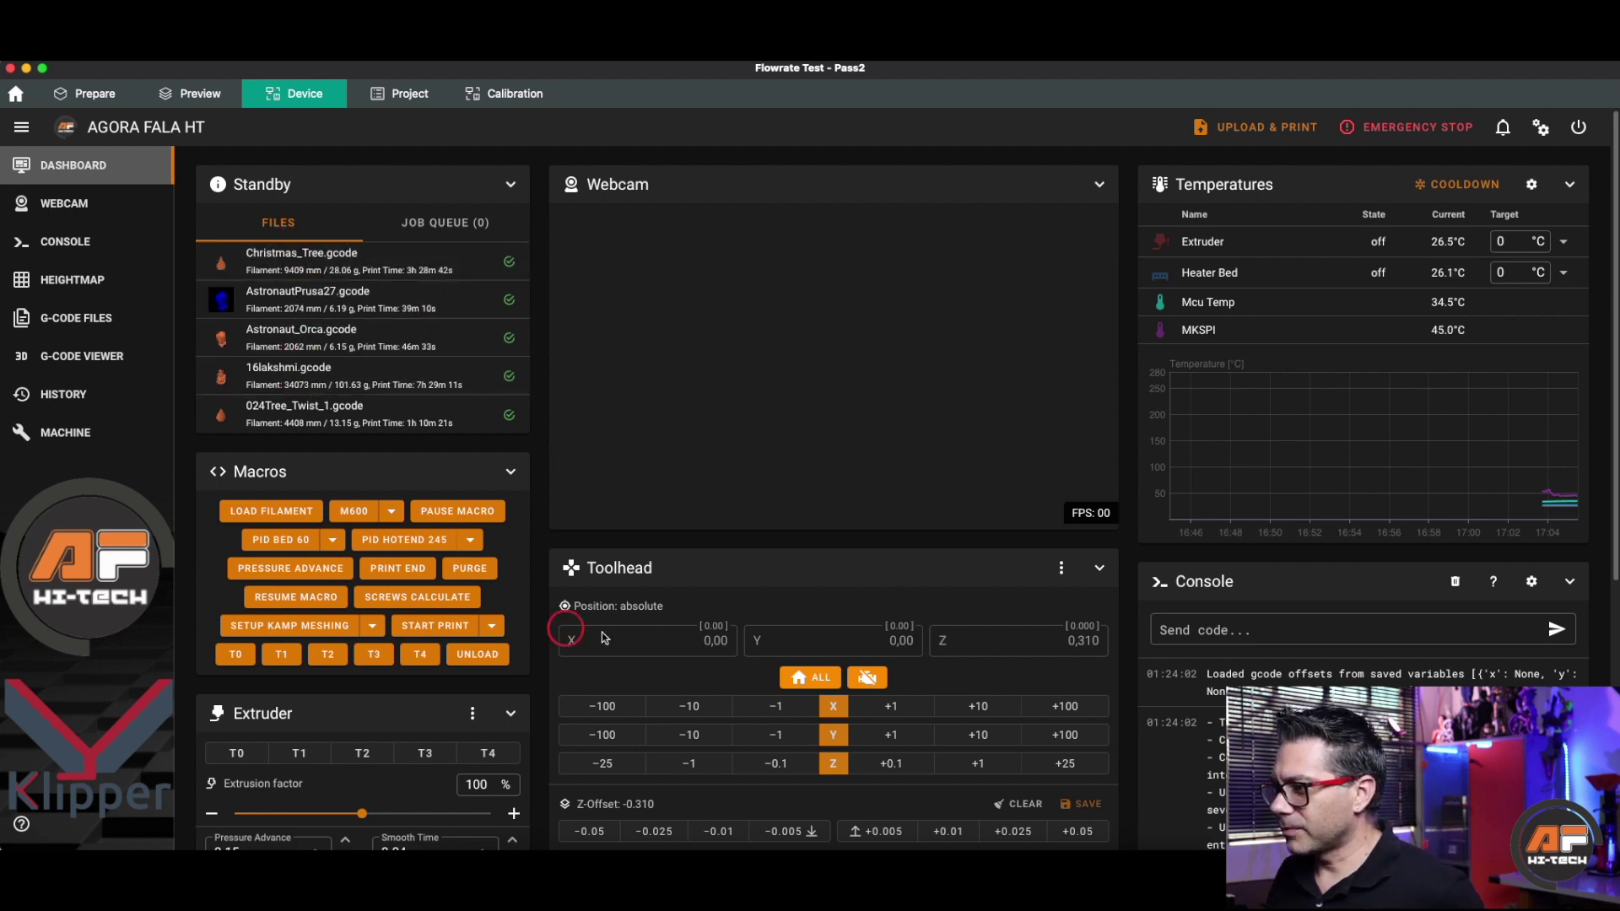
{"action": "scroll", "coordinate": [544, 564], "scroll_direction": "down", "scroll_amount": 5}
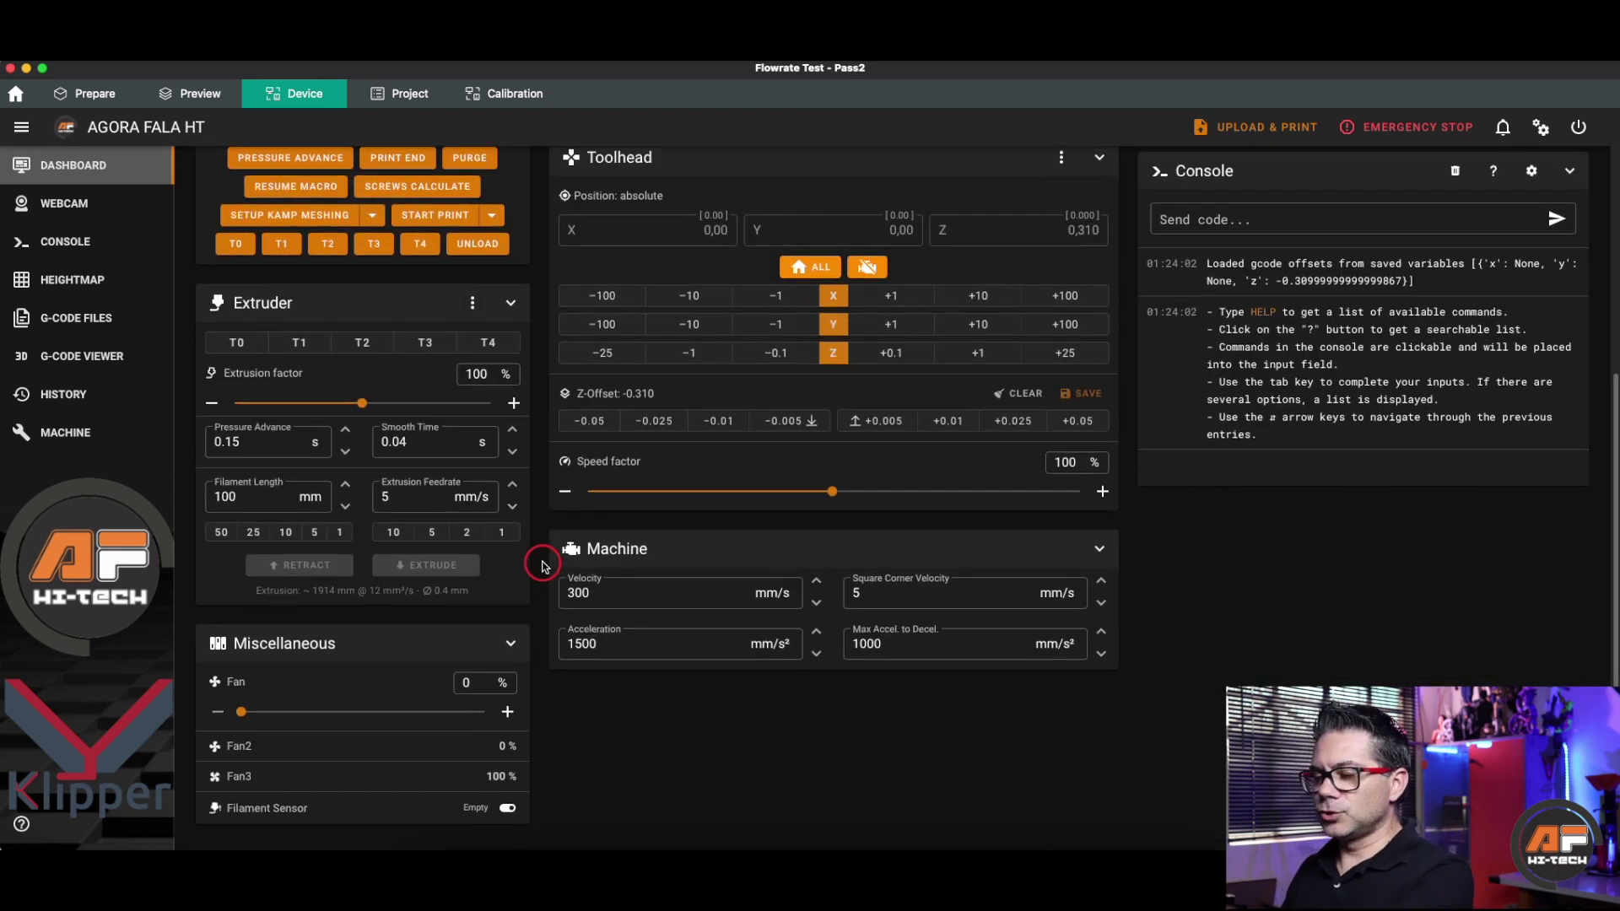
{"action": "scroll", "coordinate": [542, 566], "scroll_direction": "up", "scroll_amount": 1}
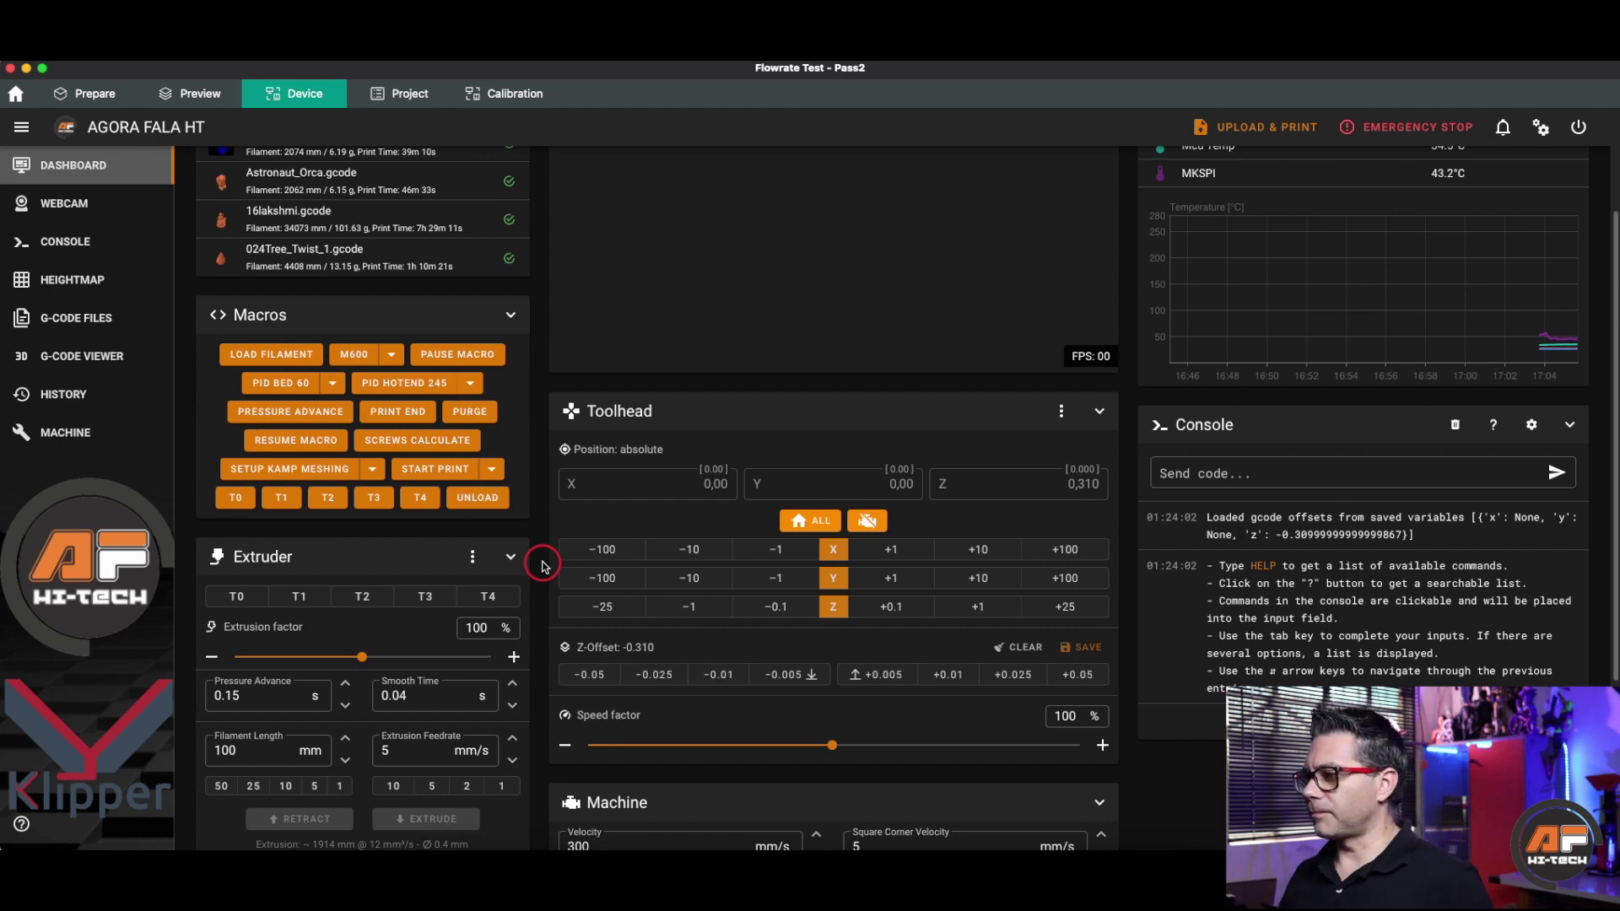
{"action": "scroll", "coordinate": [543, 566], "scroll_direction": "up", "scroll_amount": 4}
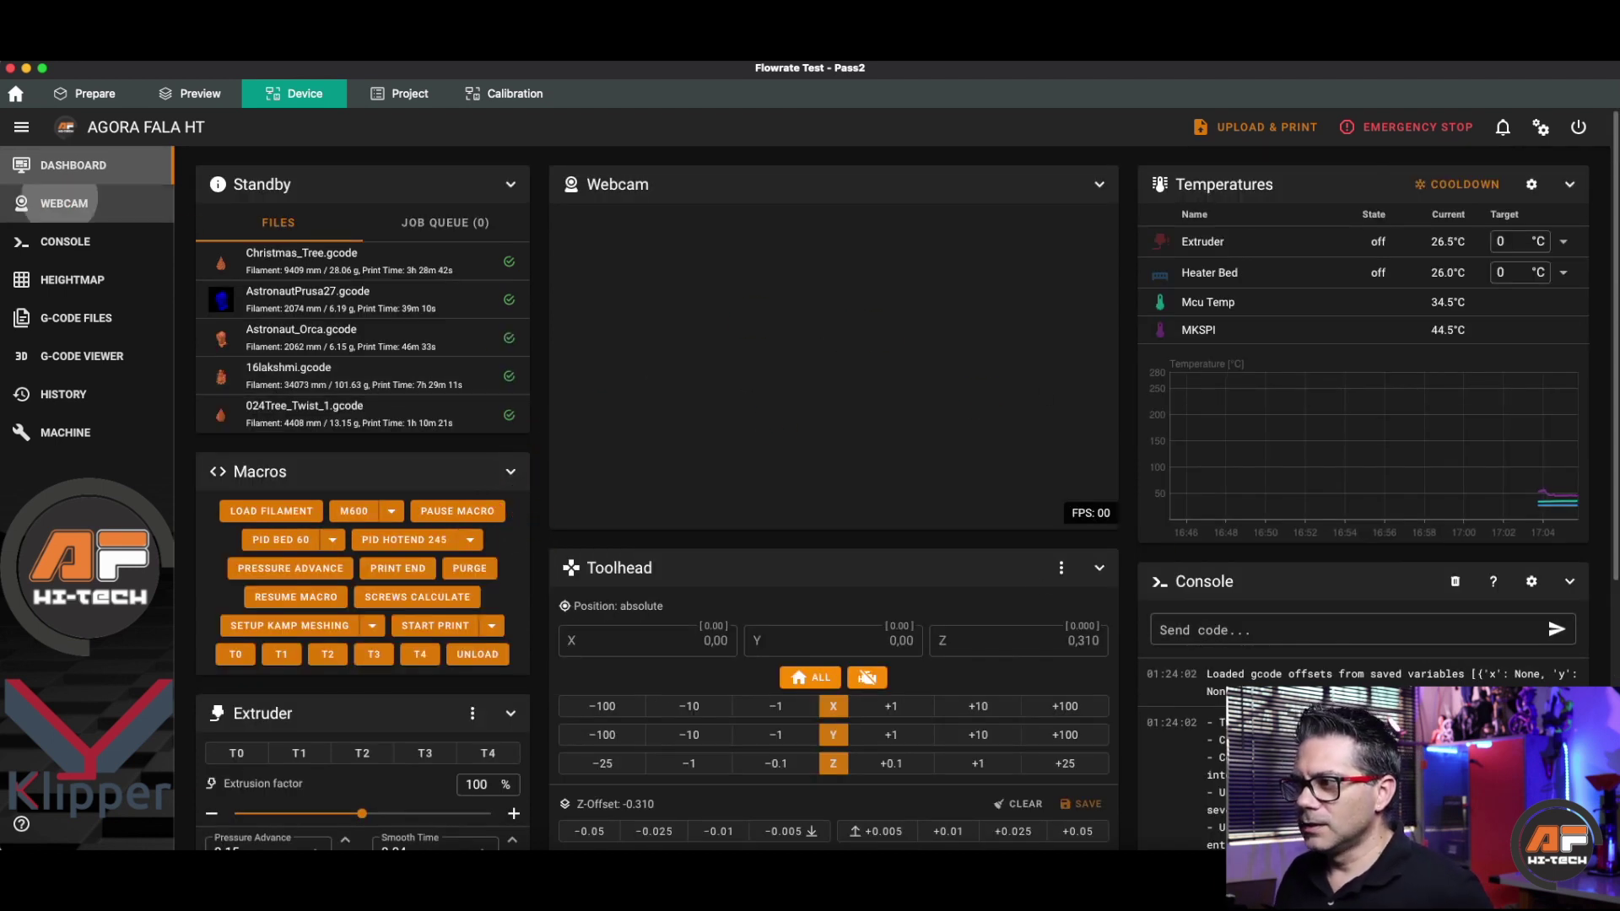
{"action": "left_click", "coordinate": [67, 203]}
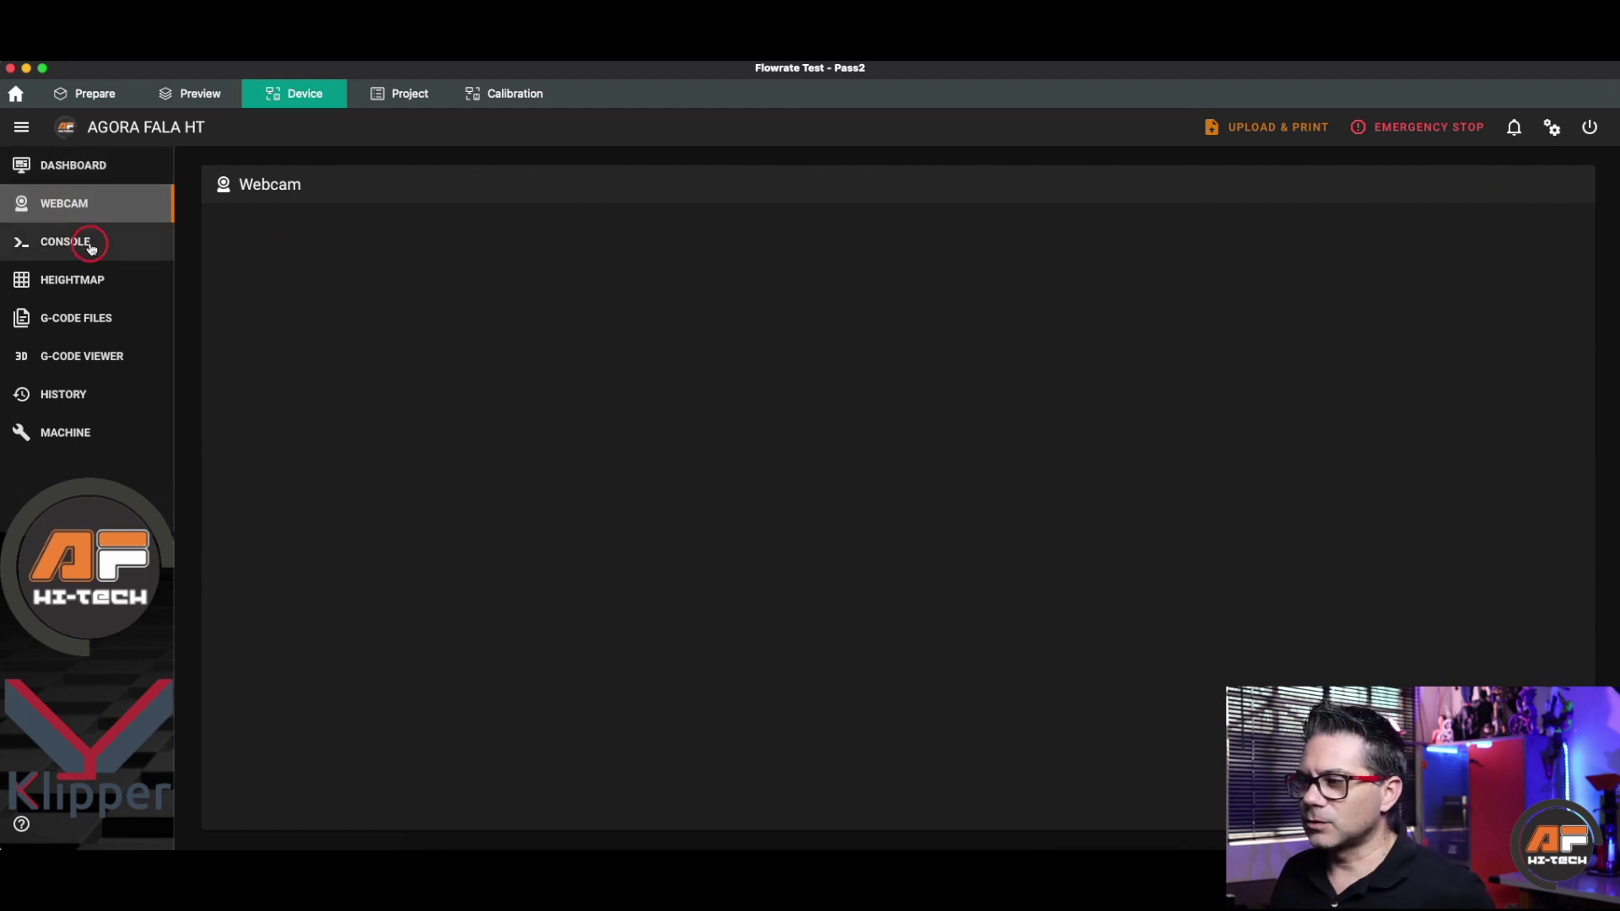
{"action": "left_click", "coordinate": [90, 244]}
{"action": "left_click", "coordinate": [100, 287]}
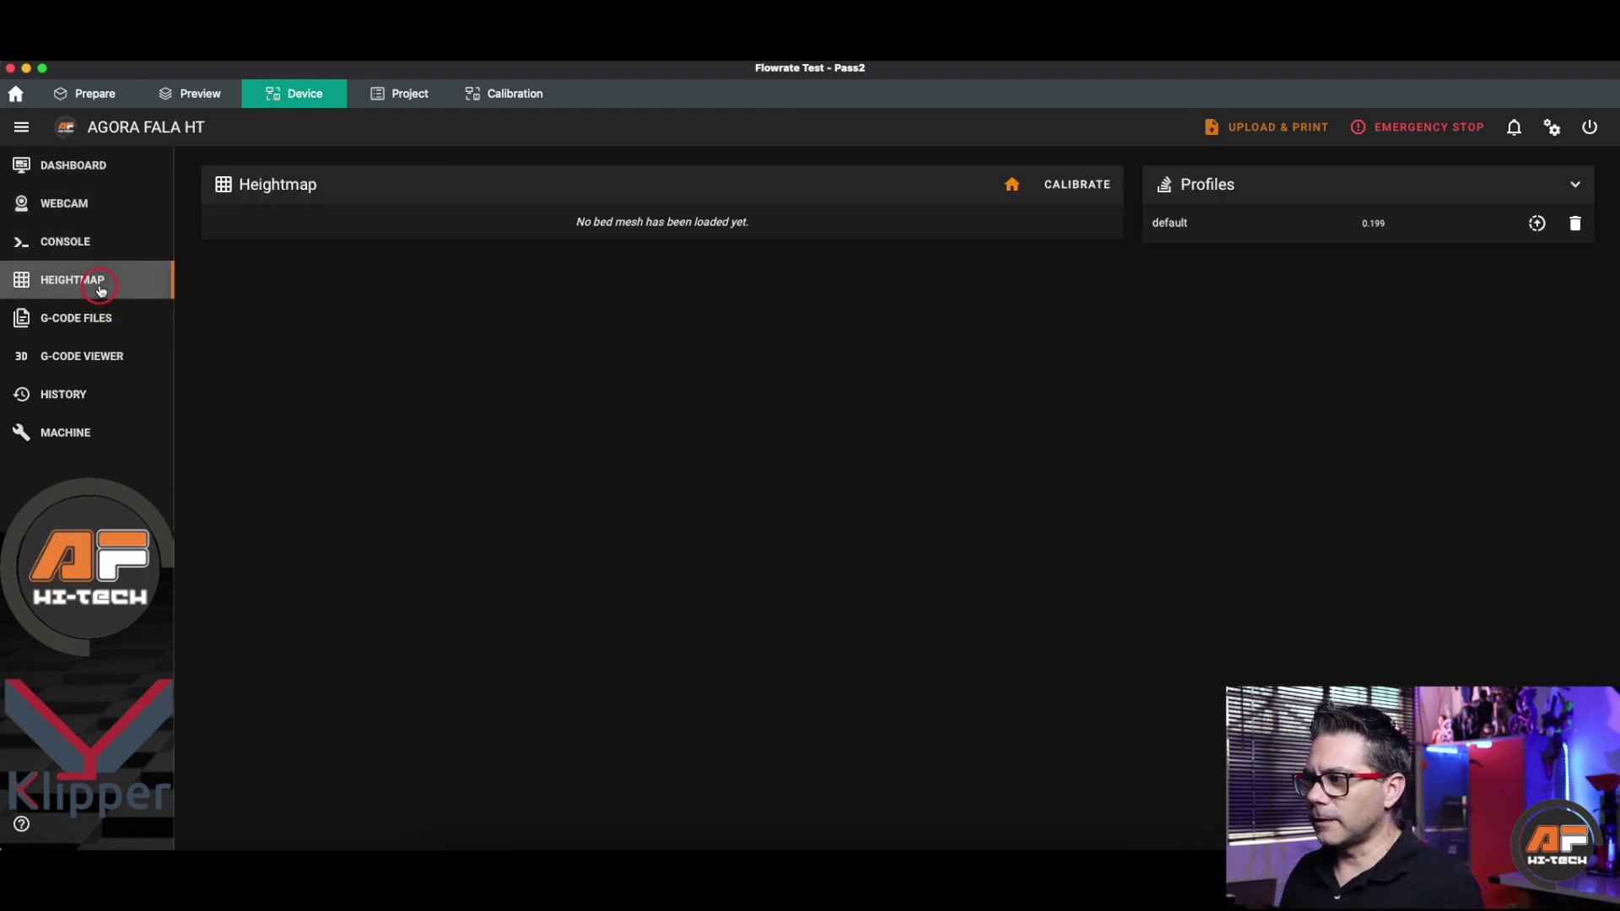
Step: Review the printer's G-code files and G-code viewer pages, and return to its dashboard
{"action": "left_click", "coordinate": [99, 317]}
{"action": "left_click", "coordinate": [113, 356]}
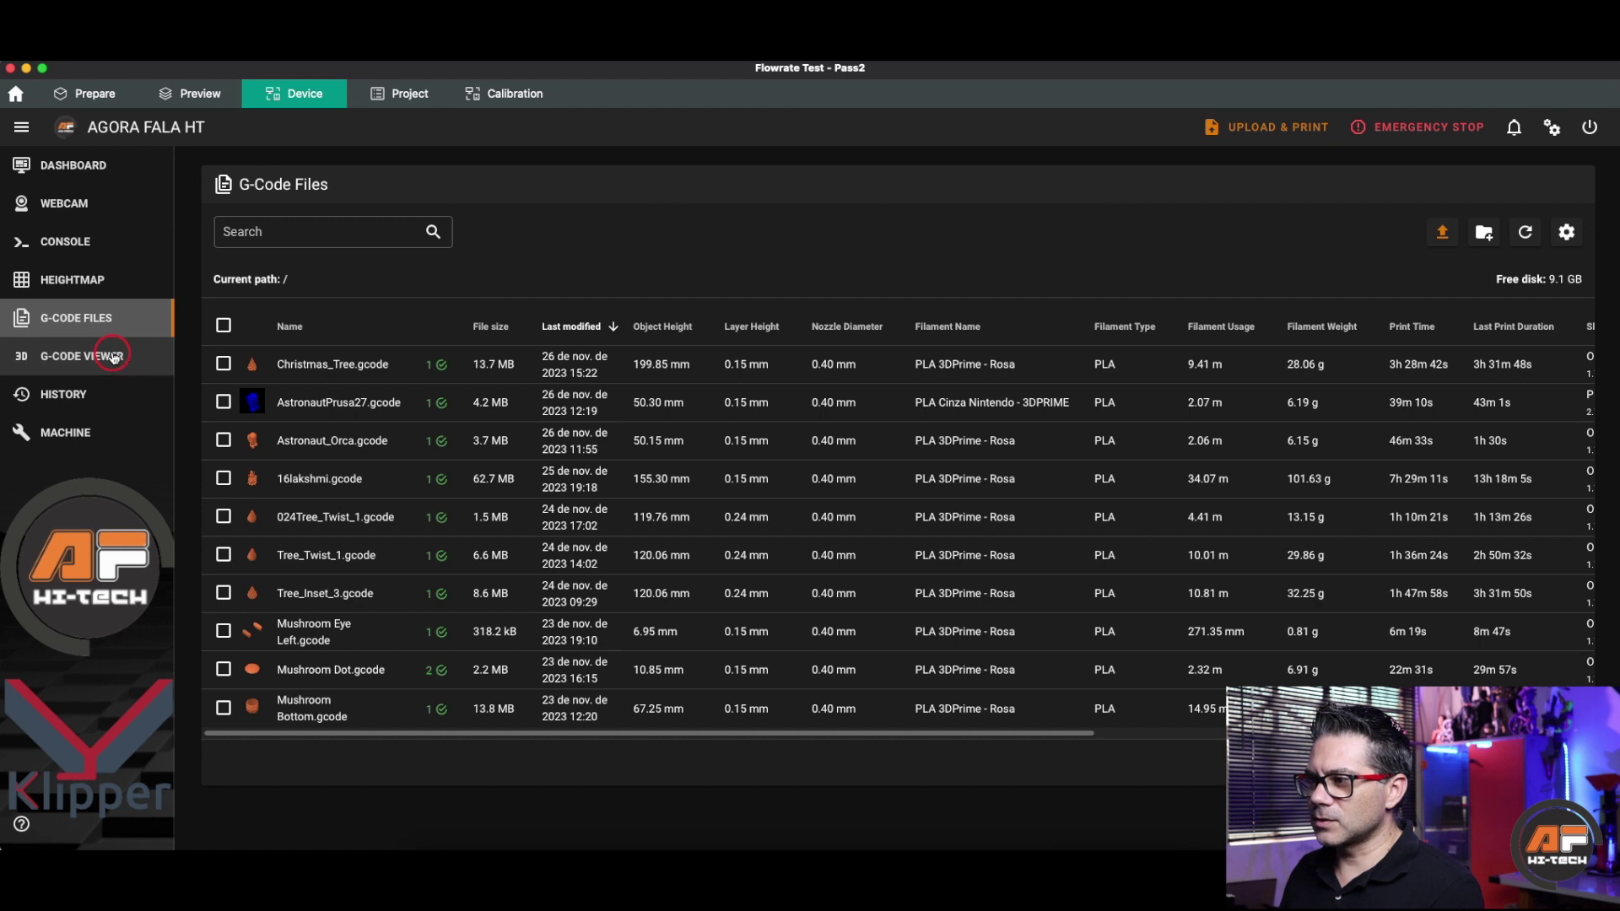
{"action": "left_click", "coordinate": [91, 173]}
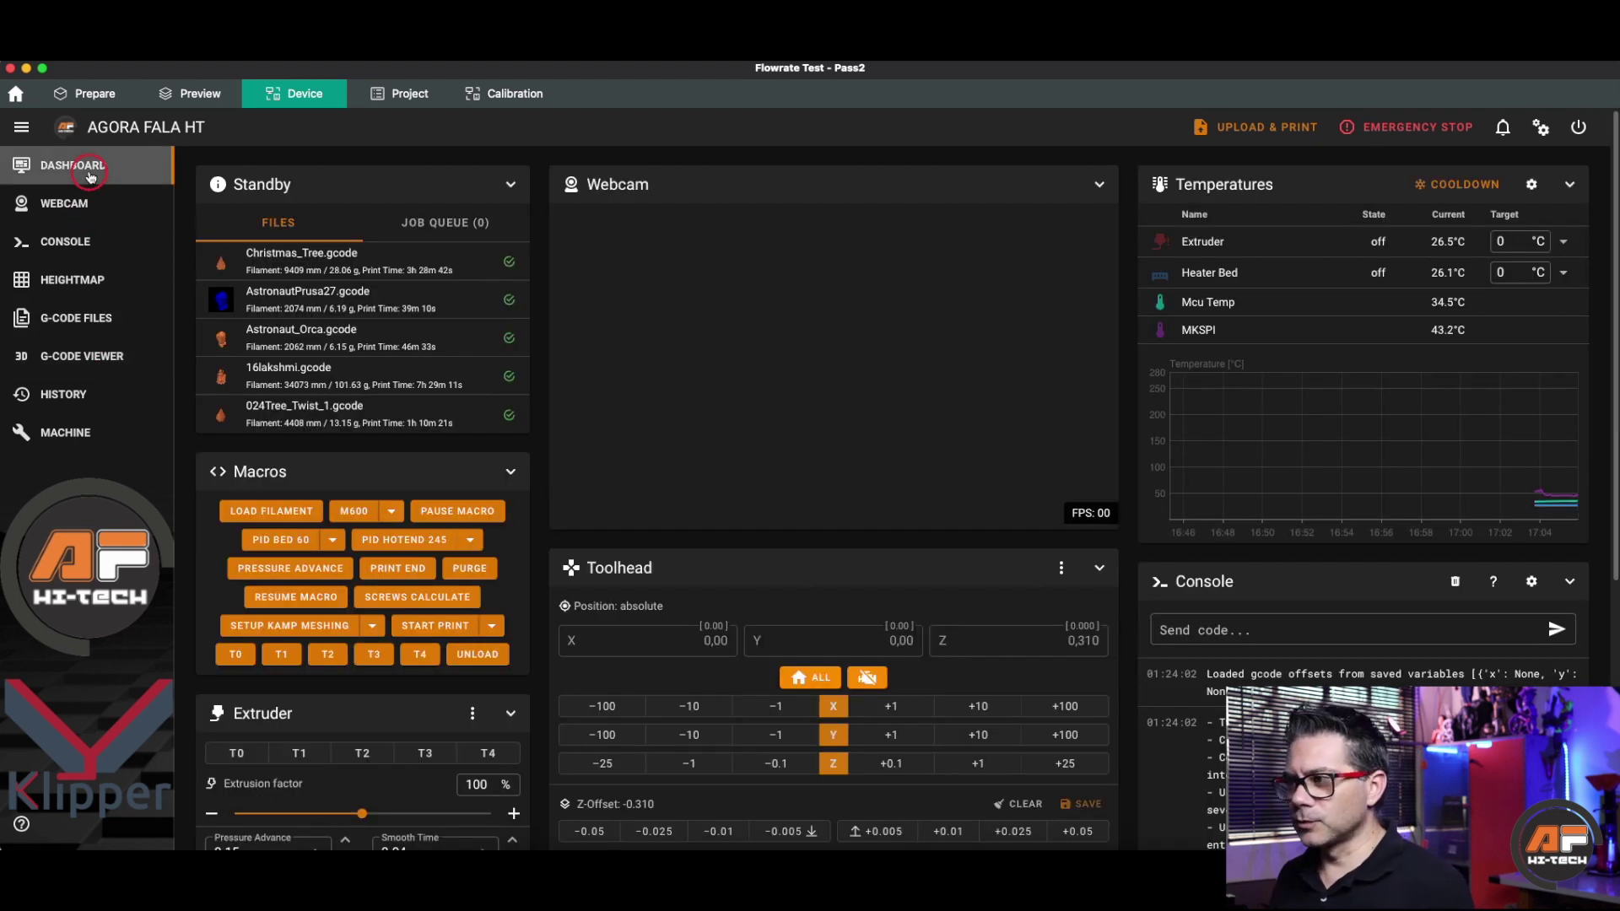
{"action": "left_click", "coordinate": [476, 673]}
Step: Switch to PrusaSlicer and view the sliced Knight.stl model on the plater
{"action": "left_click", "coordinate": [512, 835]}
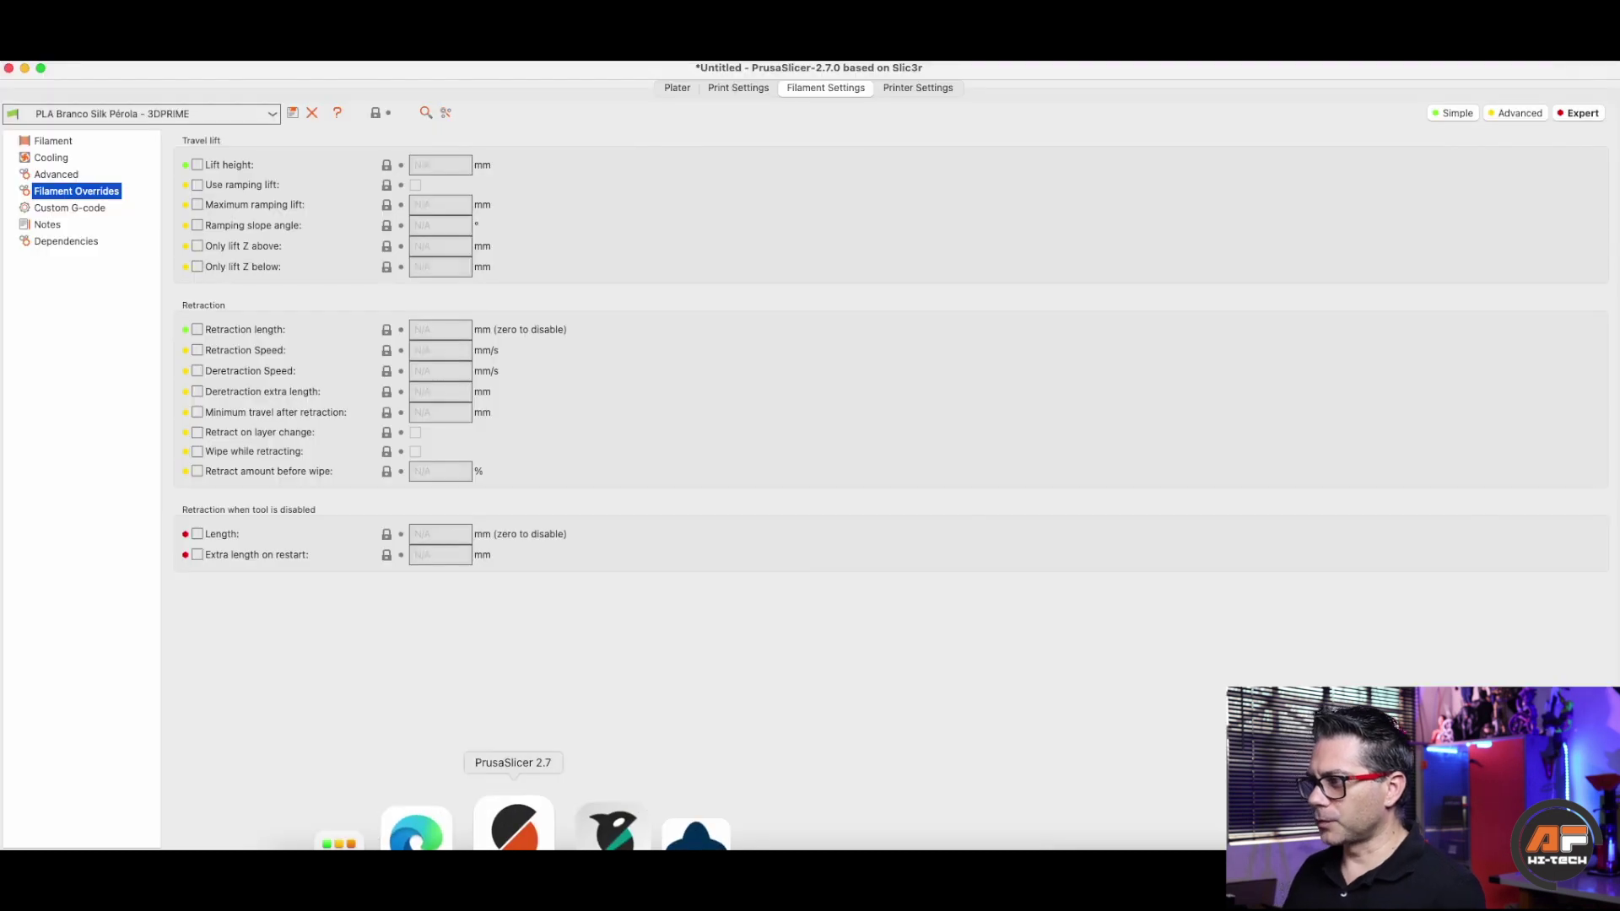
{"action": "left_click", "coordinate": [616, 494]}
{"action": "left_click", "coordinate": [677, 87]}
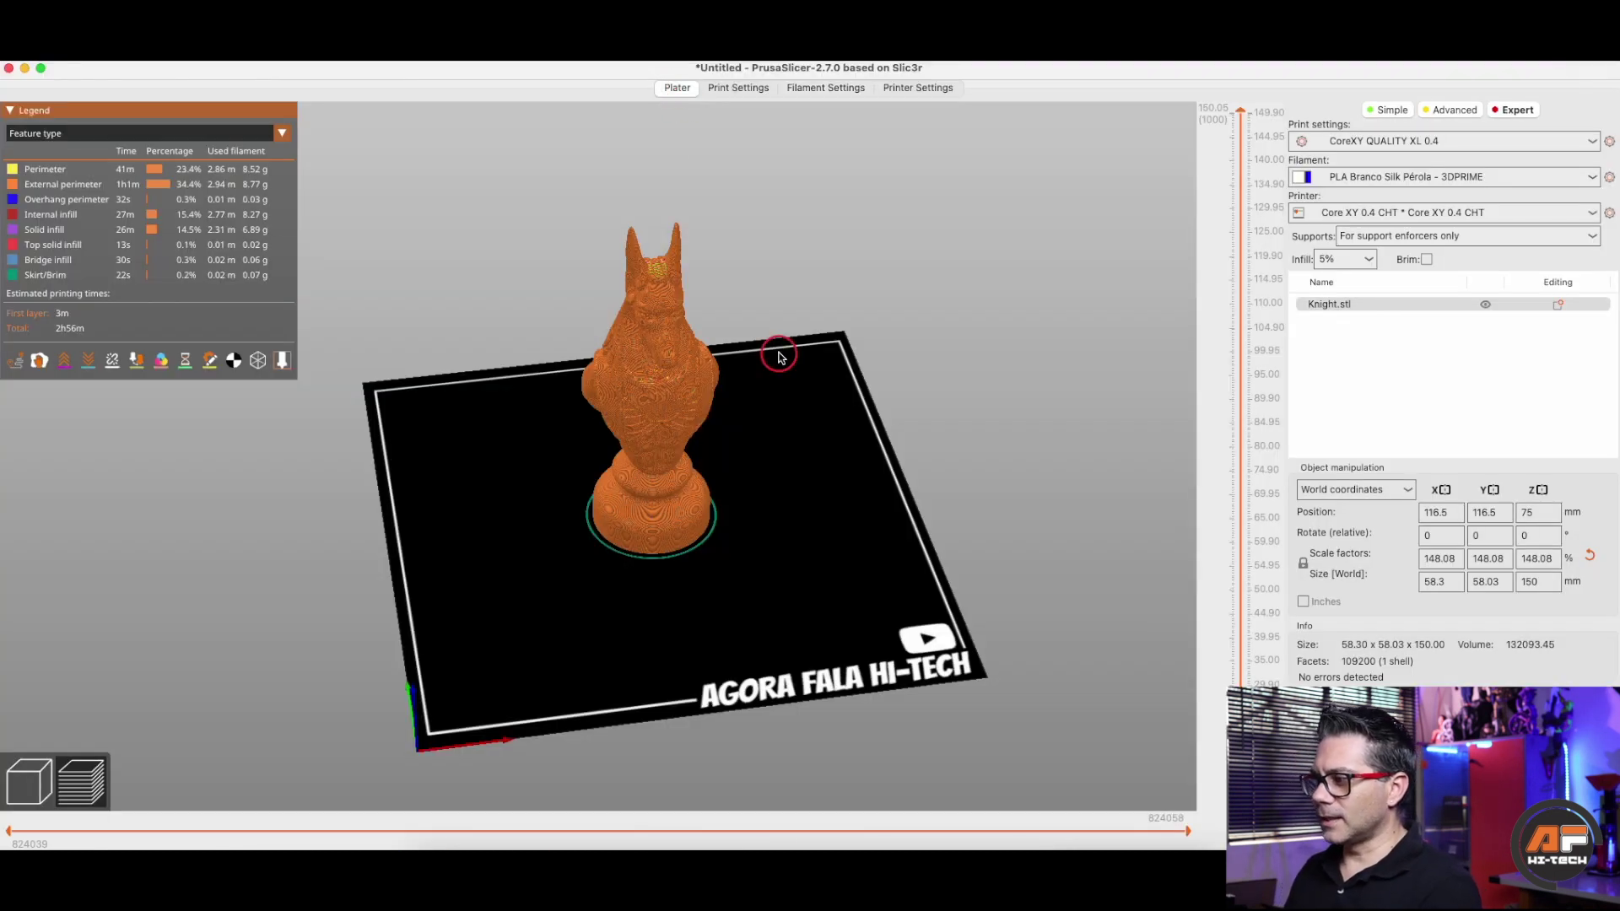
{"action": "right_click_drag", "start_coordinate": [866, 533], "coordinate": [799, 405]}
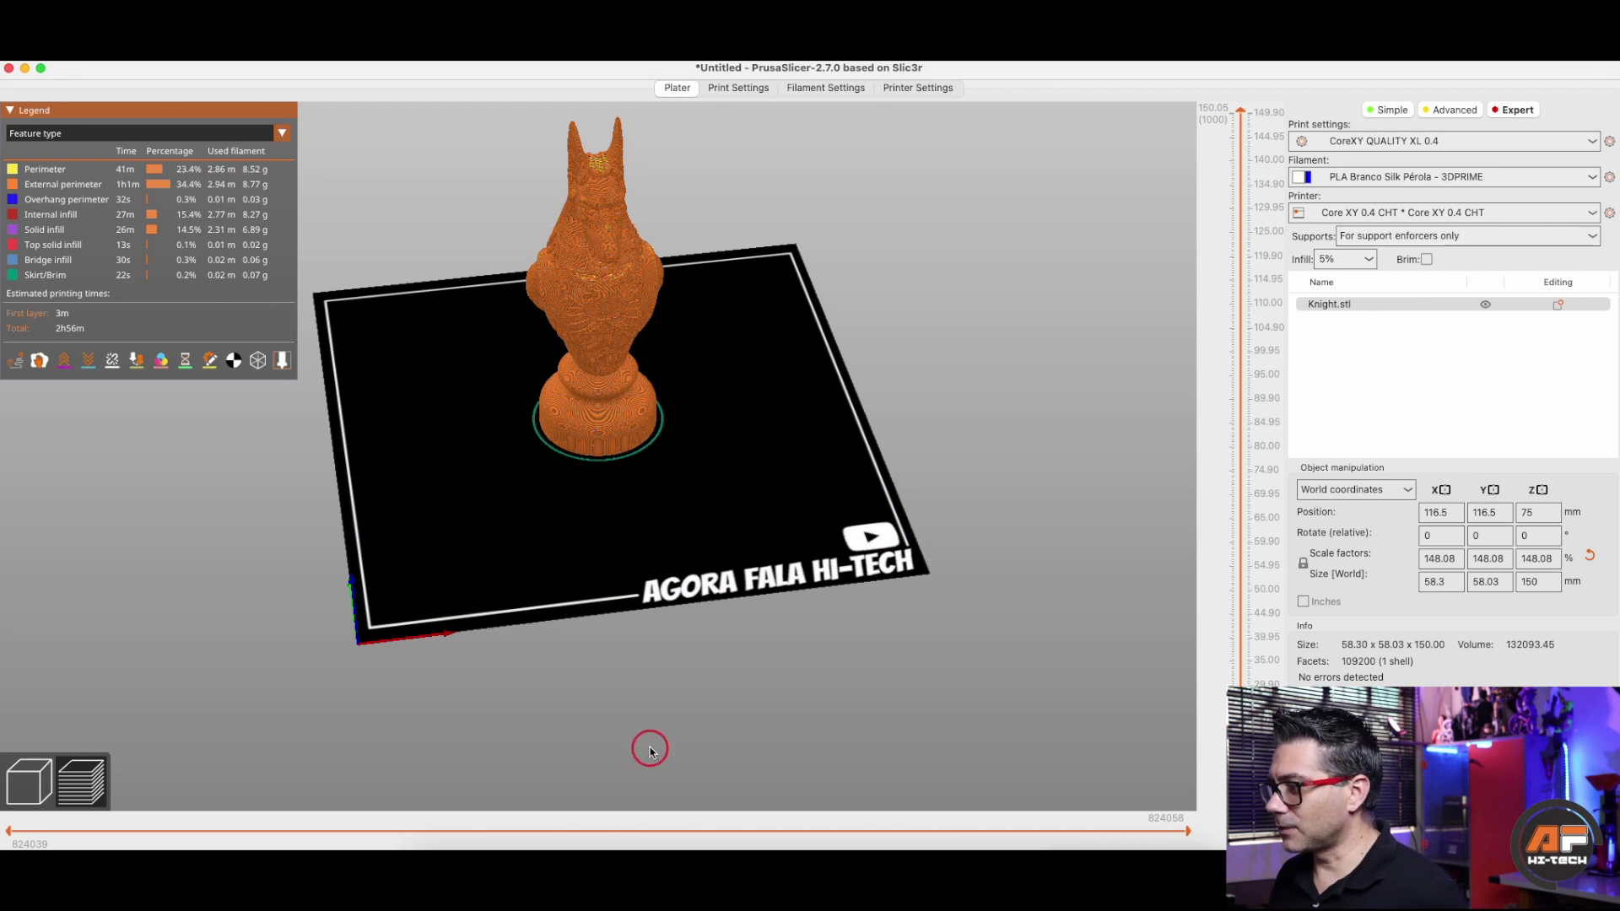
Step: Limit the visible layers to 116.45 mm and review the options for sending Knight.gcode to the printer host without uploading it
{"action": "mouse_move", "coordinate": [542, 823]}
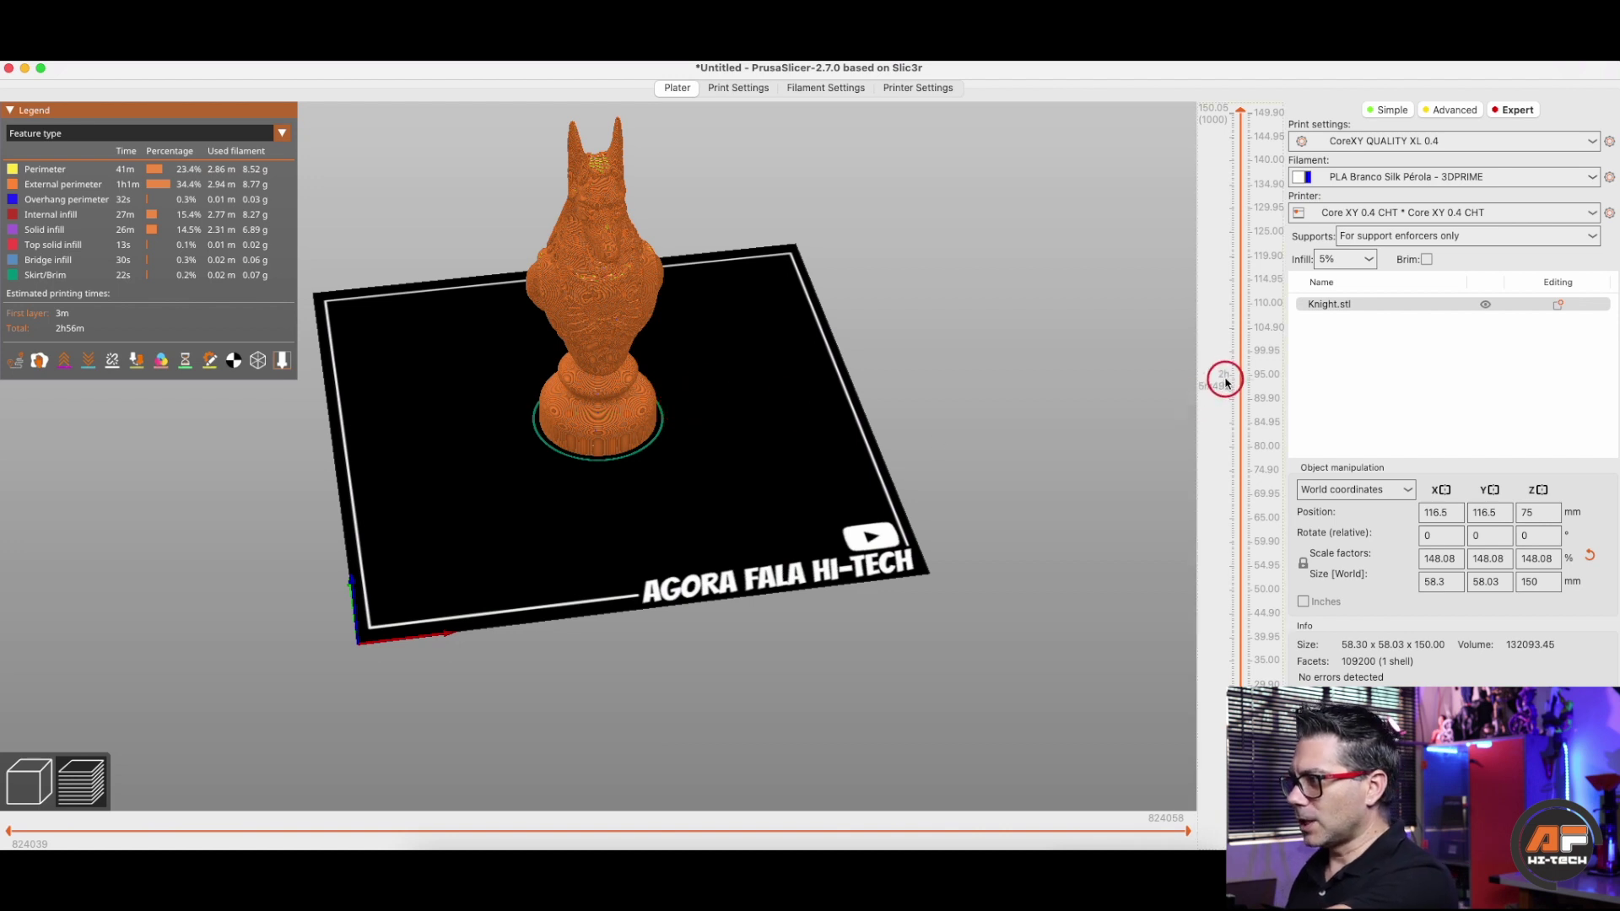
{"action": "left_click_drag", "start_coordinate": [1226, 381], "coordinate": [1240, 272]}
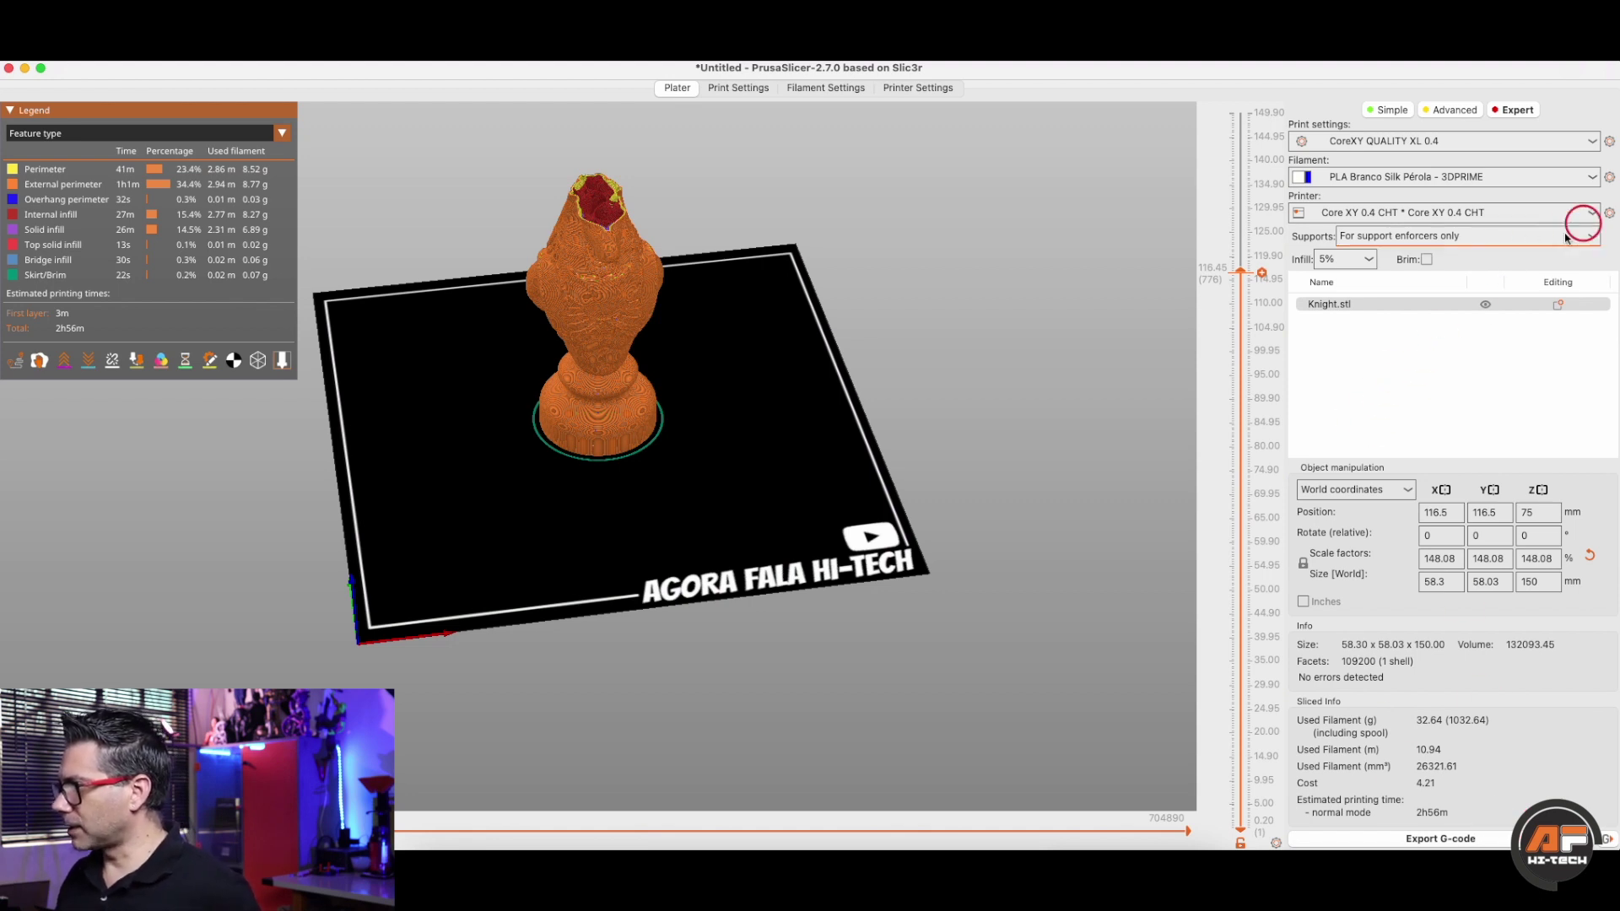
{"action": "left_click", "coordinate": [1606, 840]}
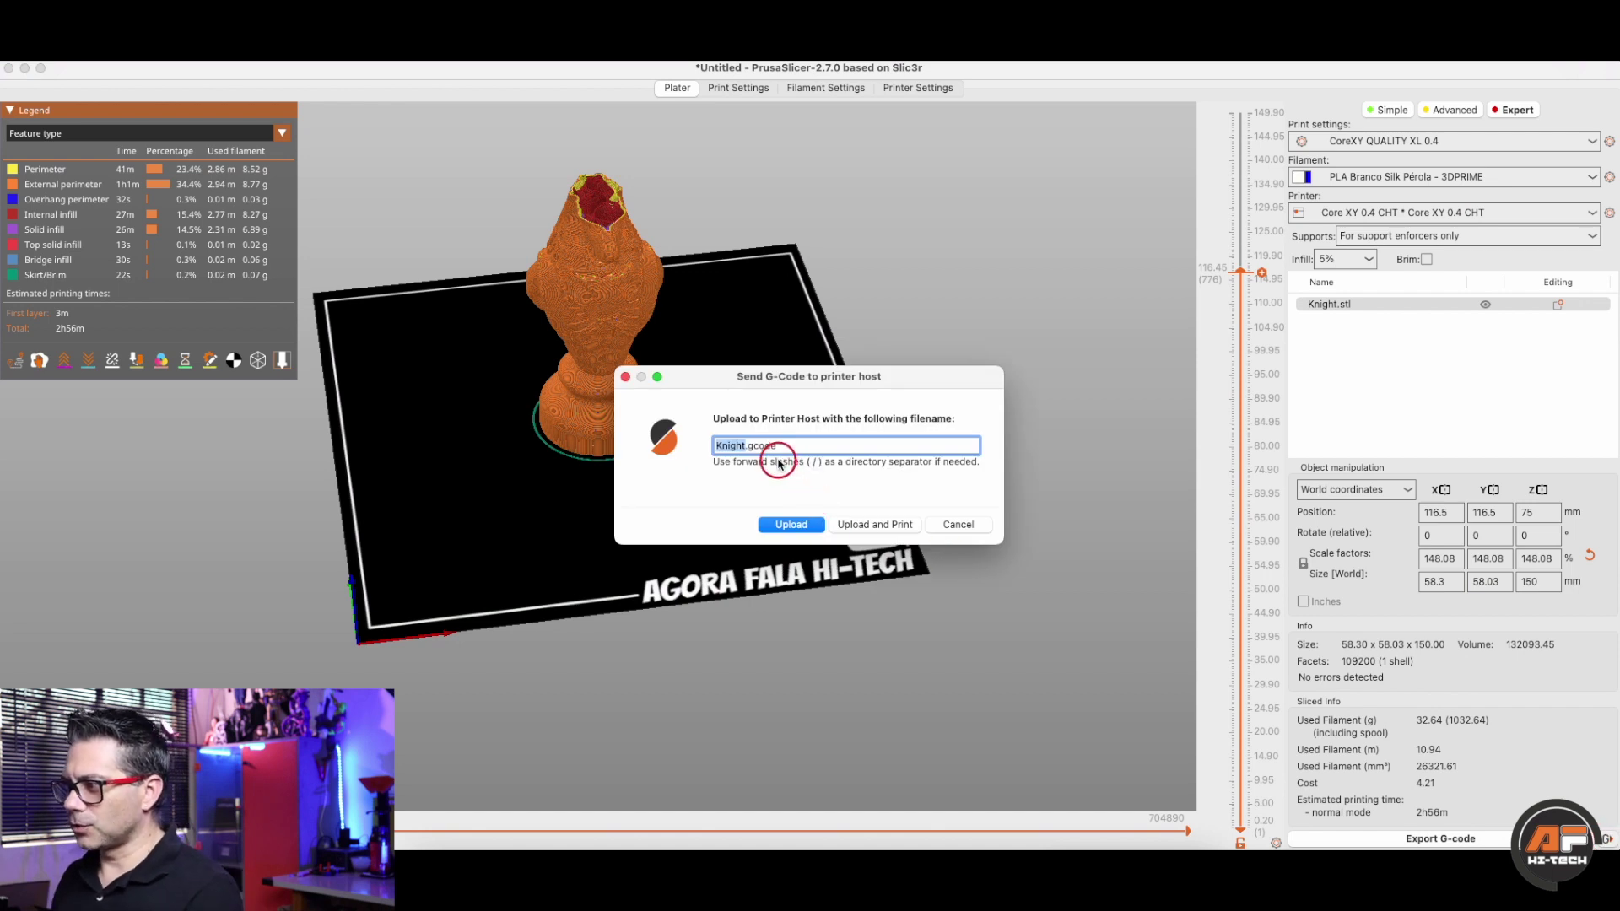
{"action": "left_click", "coordinate": [958, 525]}
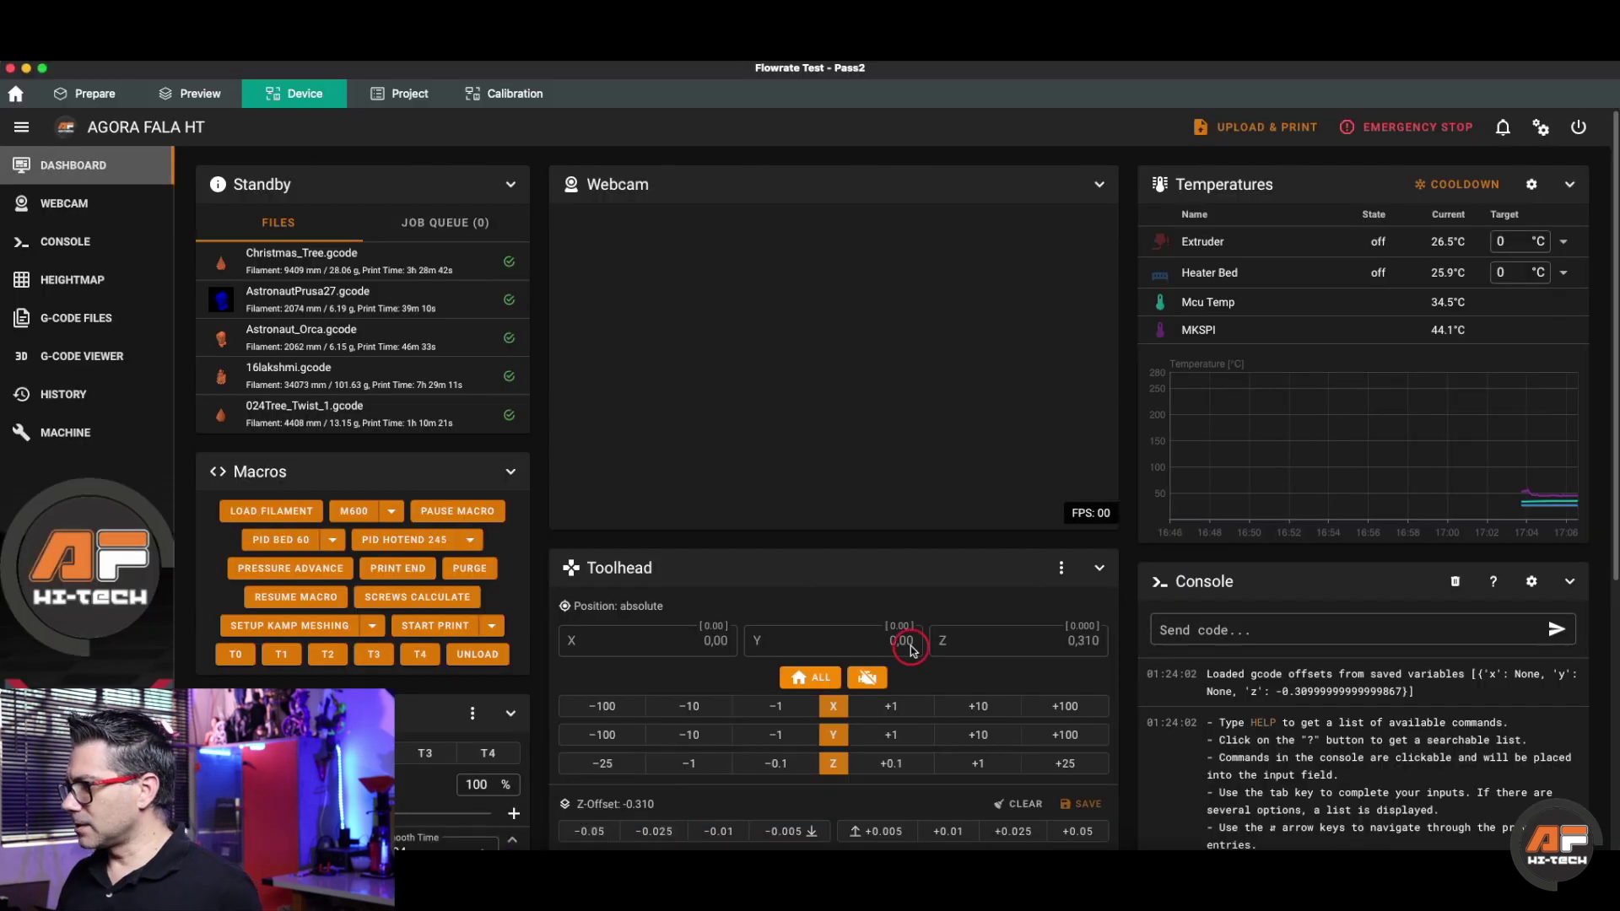
Step: Return to OrcaSlicer's sliced model preview and review the options for sending Knight.gcode to the printer host, without uploading it
{"action": "left_click", "coordinate": [127, 97]}
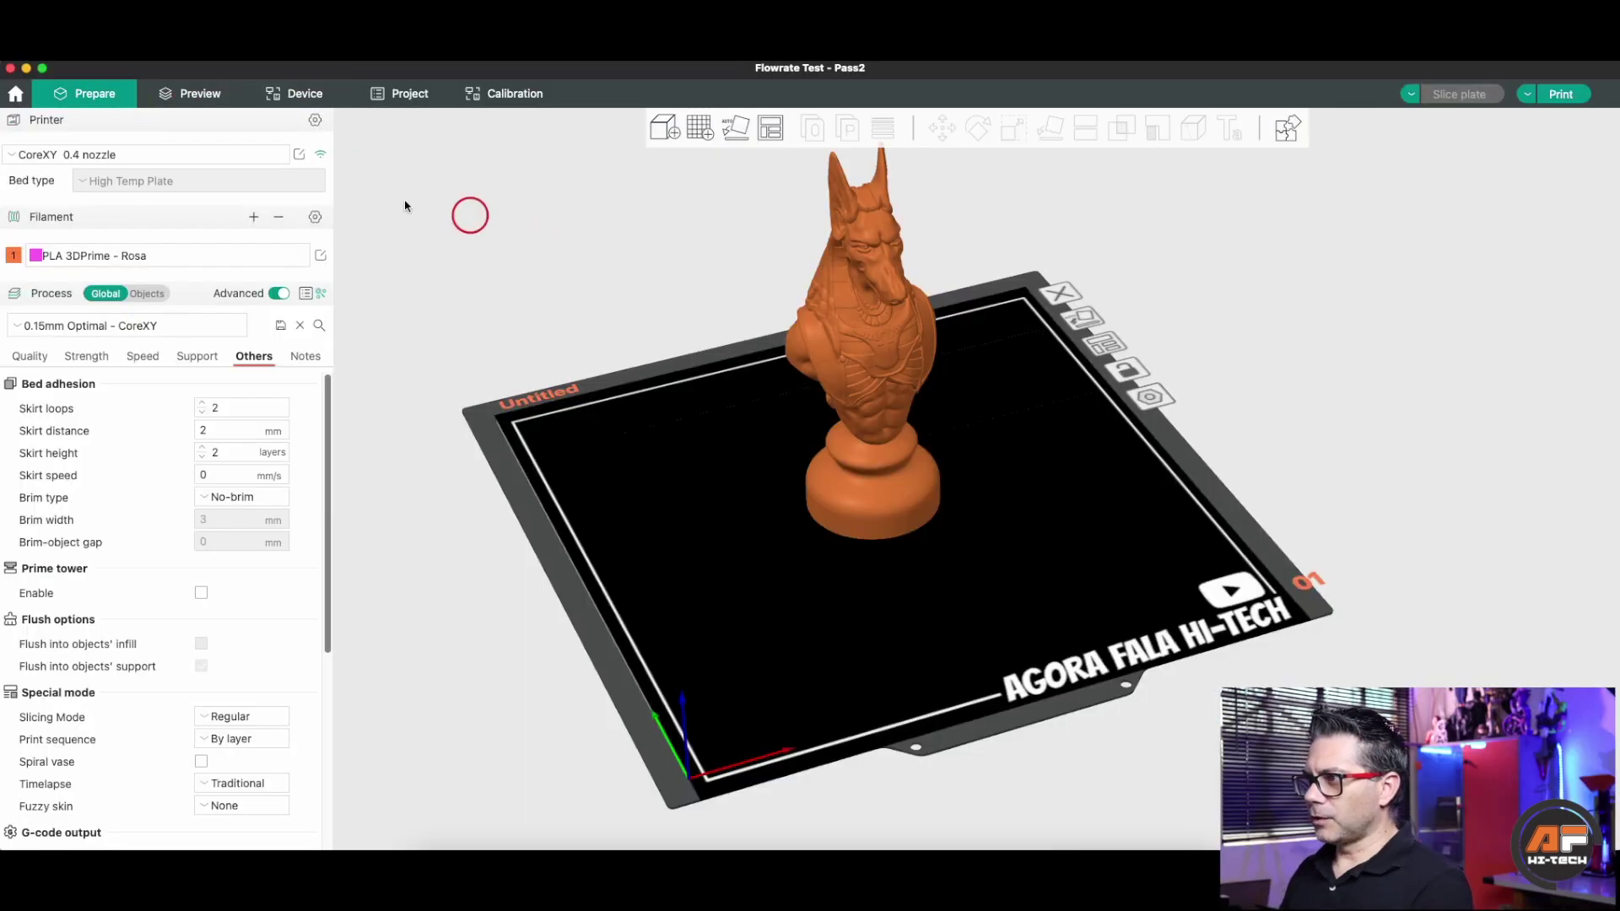
{"action": "left_click", "coordinate": [180, 98]}
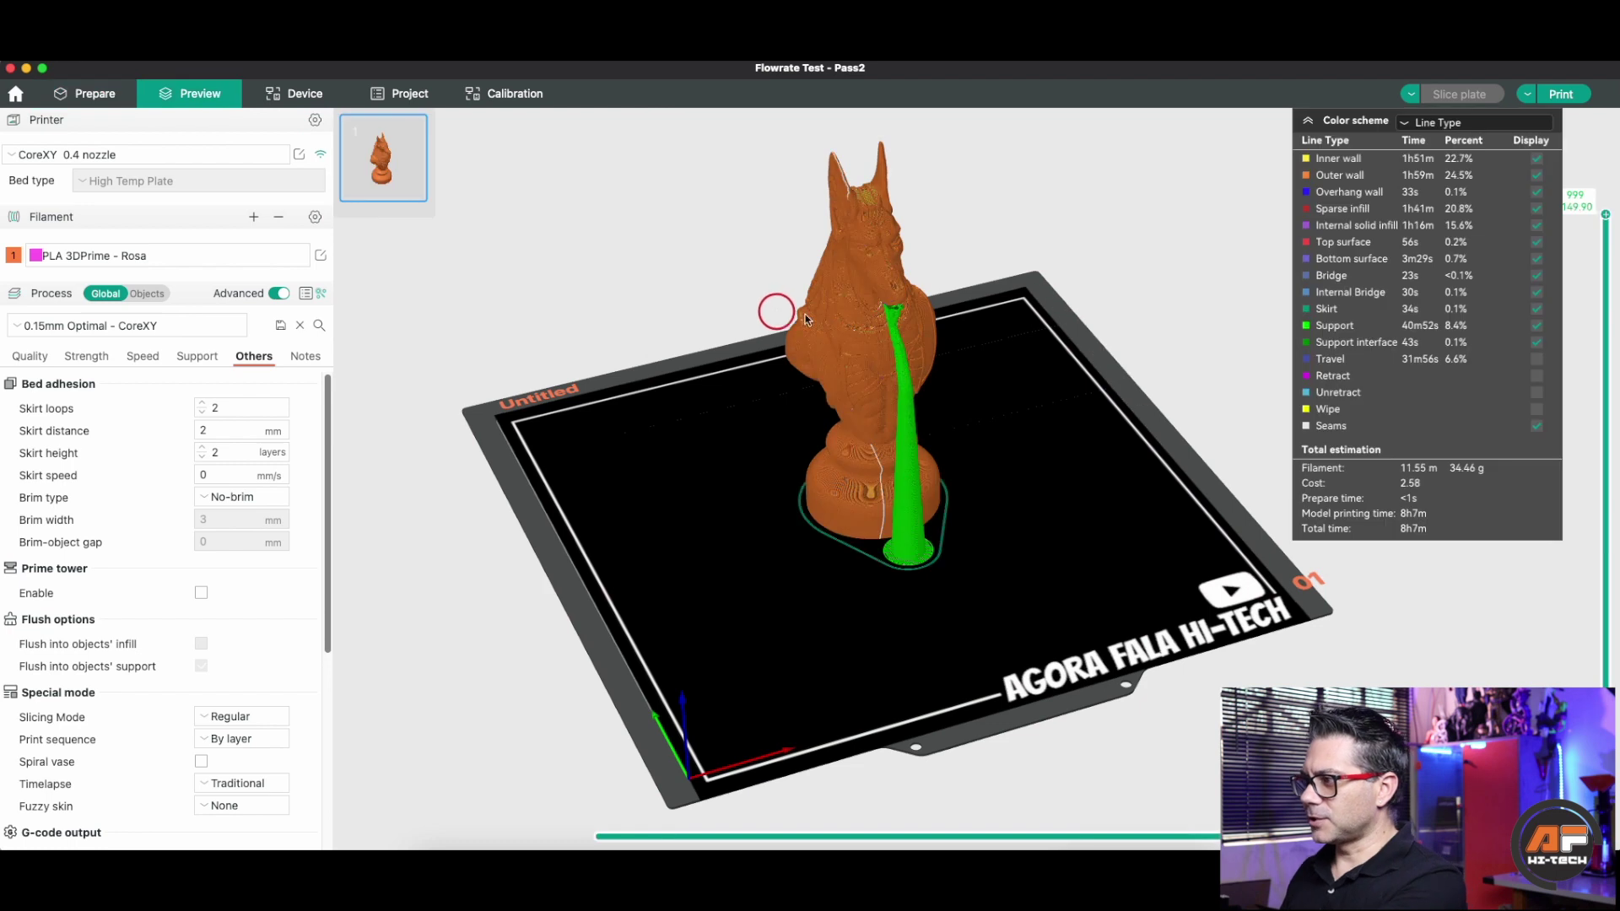
{"action": "left_click", "coordinate": [1564, 95]}
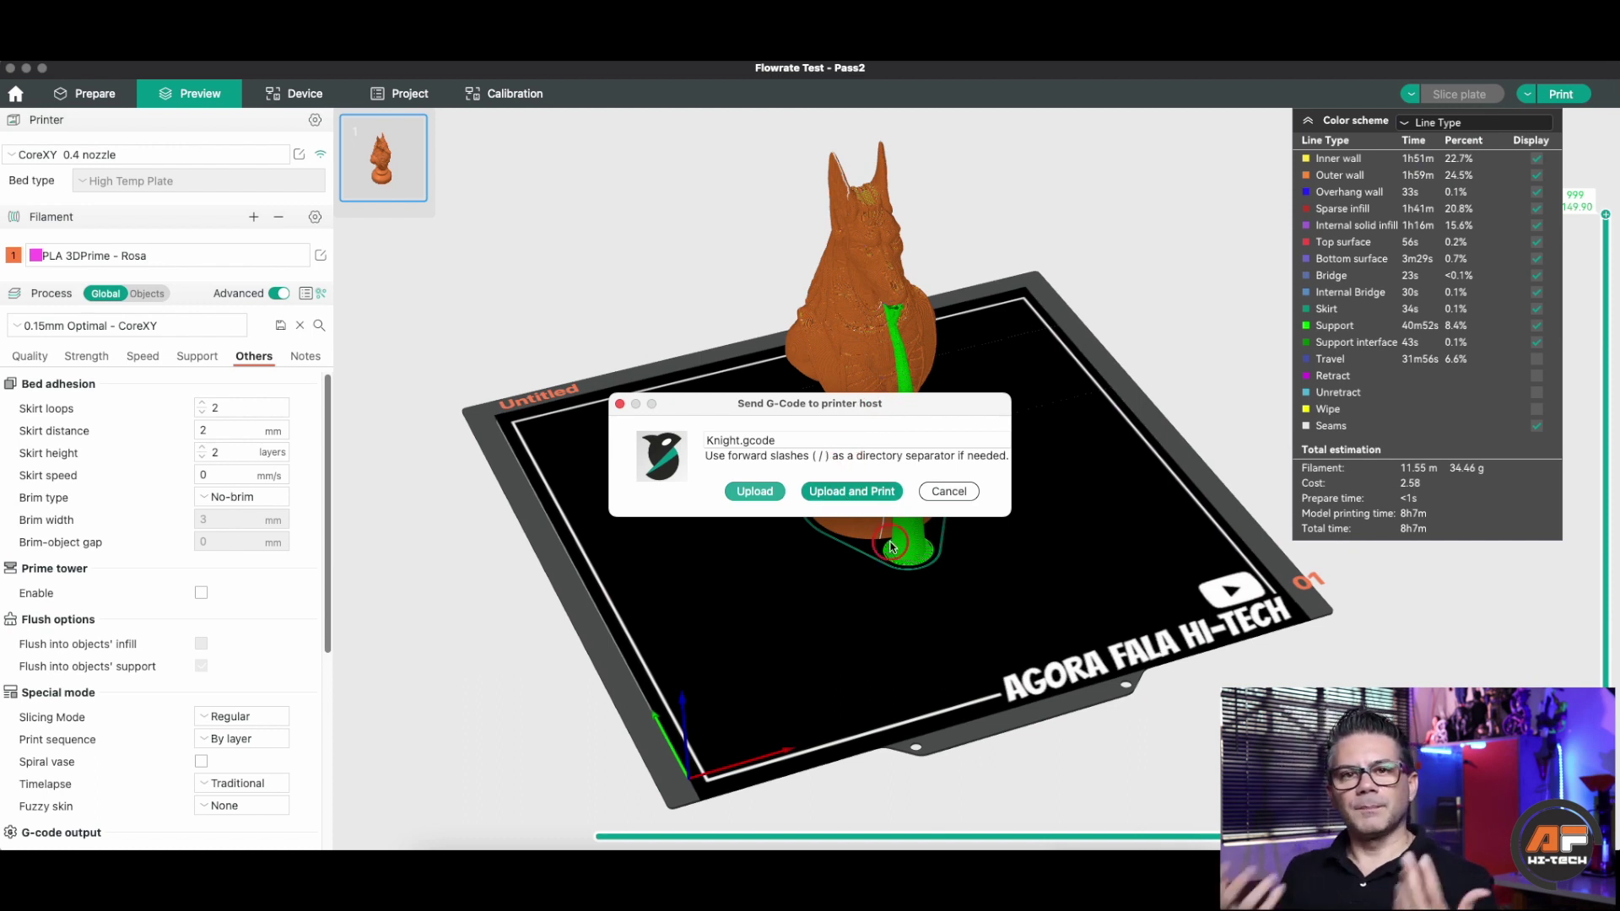
{"action": "left_click", "coordinate": [949, 492]}
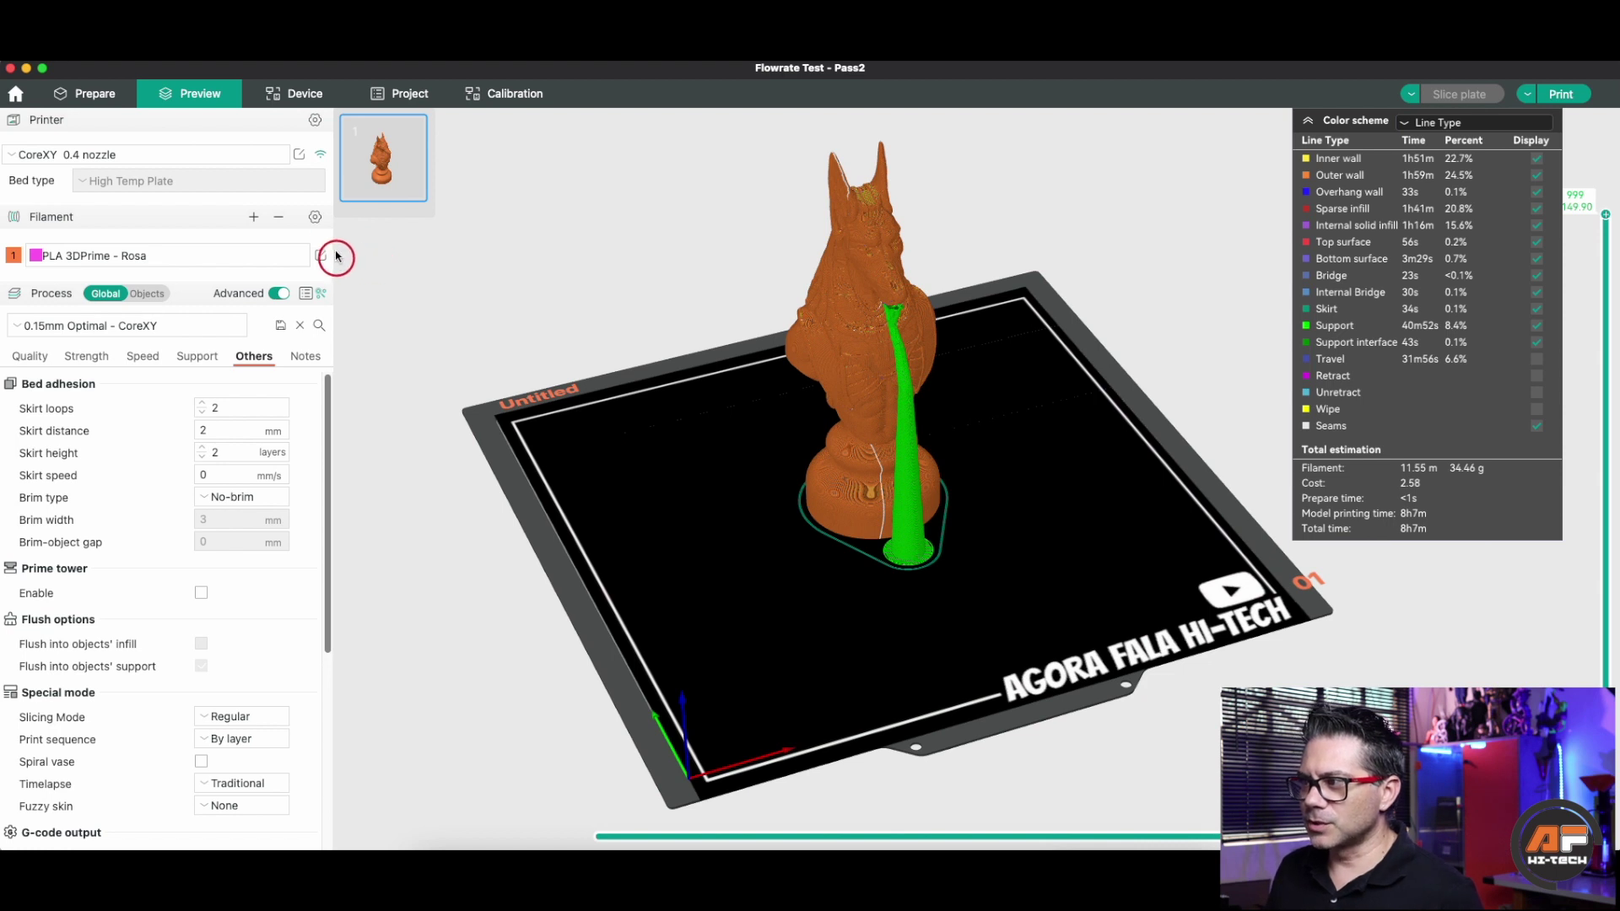
Step: Review the CoreXY 0.4 nozzle printer's connection settings, including the host type and connection test, and close them
{"action": "left_click", "coordinate": [322, 158]}
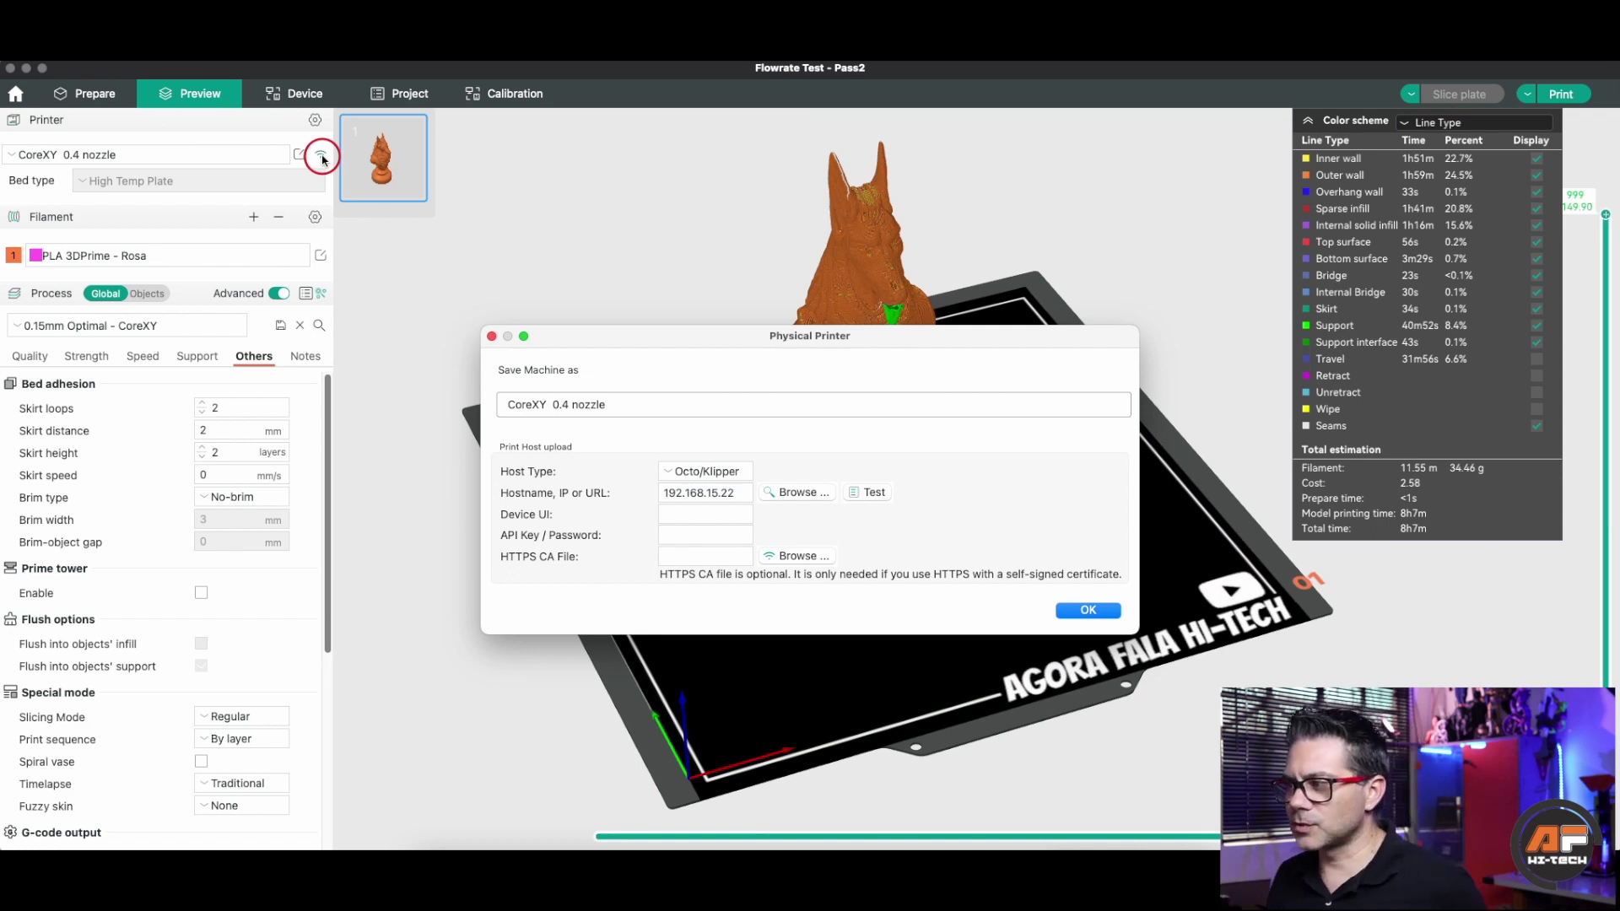
{"action": "left_click", "coordinate": [887, 491]}
{"action": "left_click", "coordinate": [916, 511]}
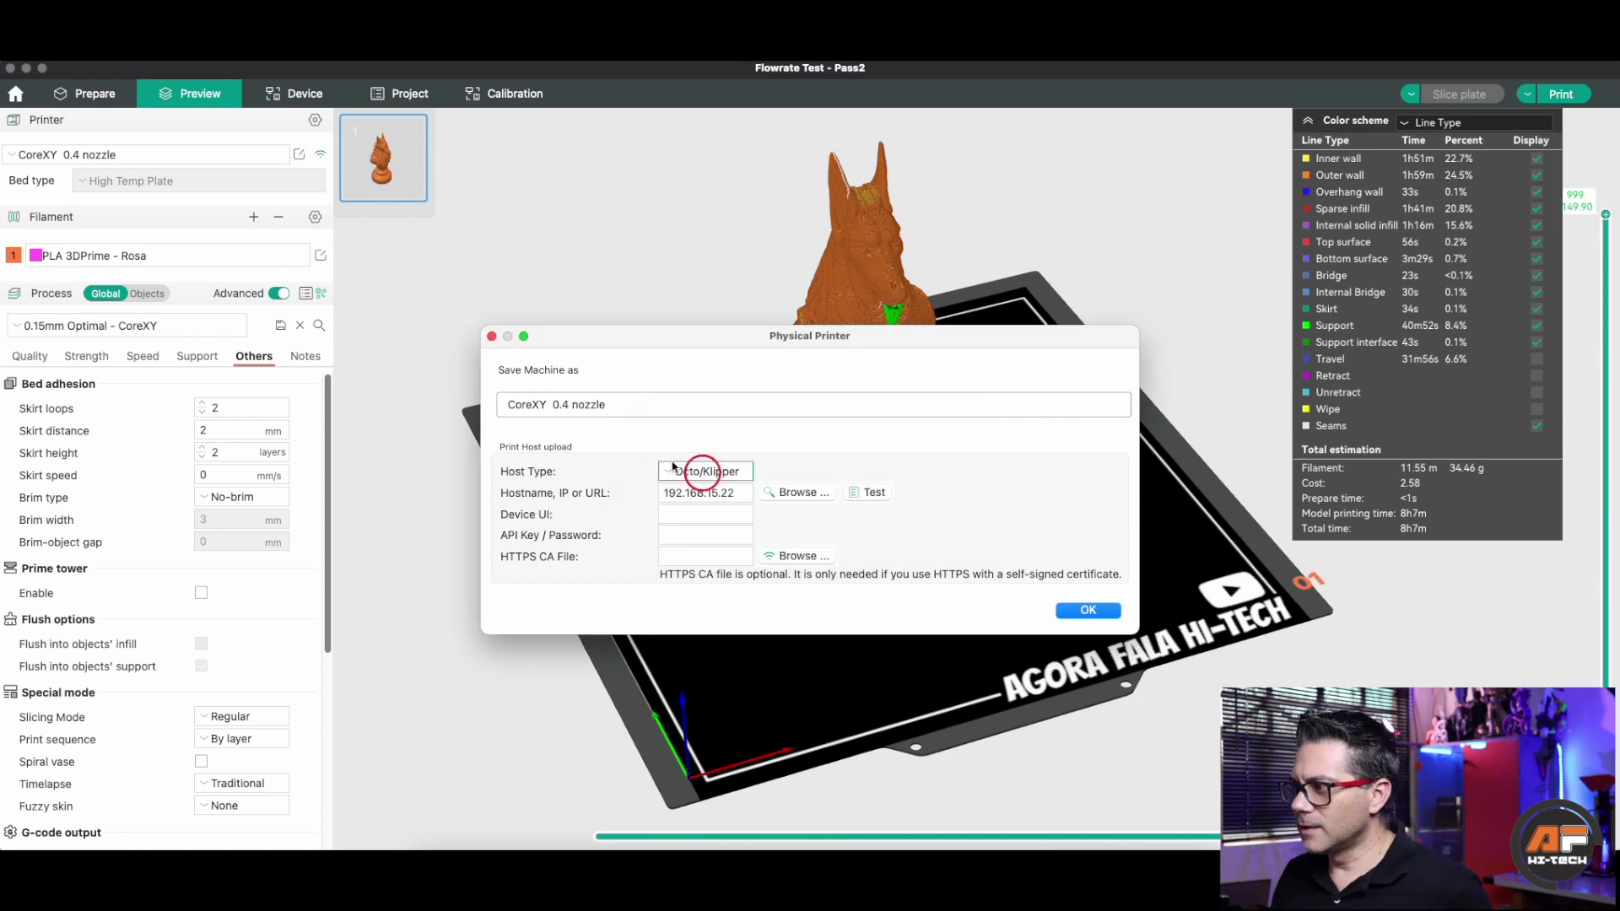
{"action": "left_click", "coordinate": [491, 336]}
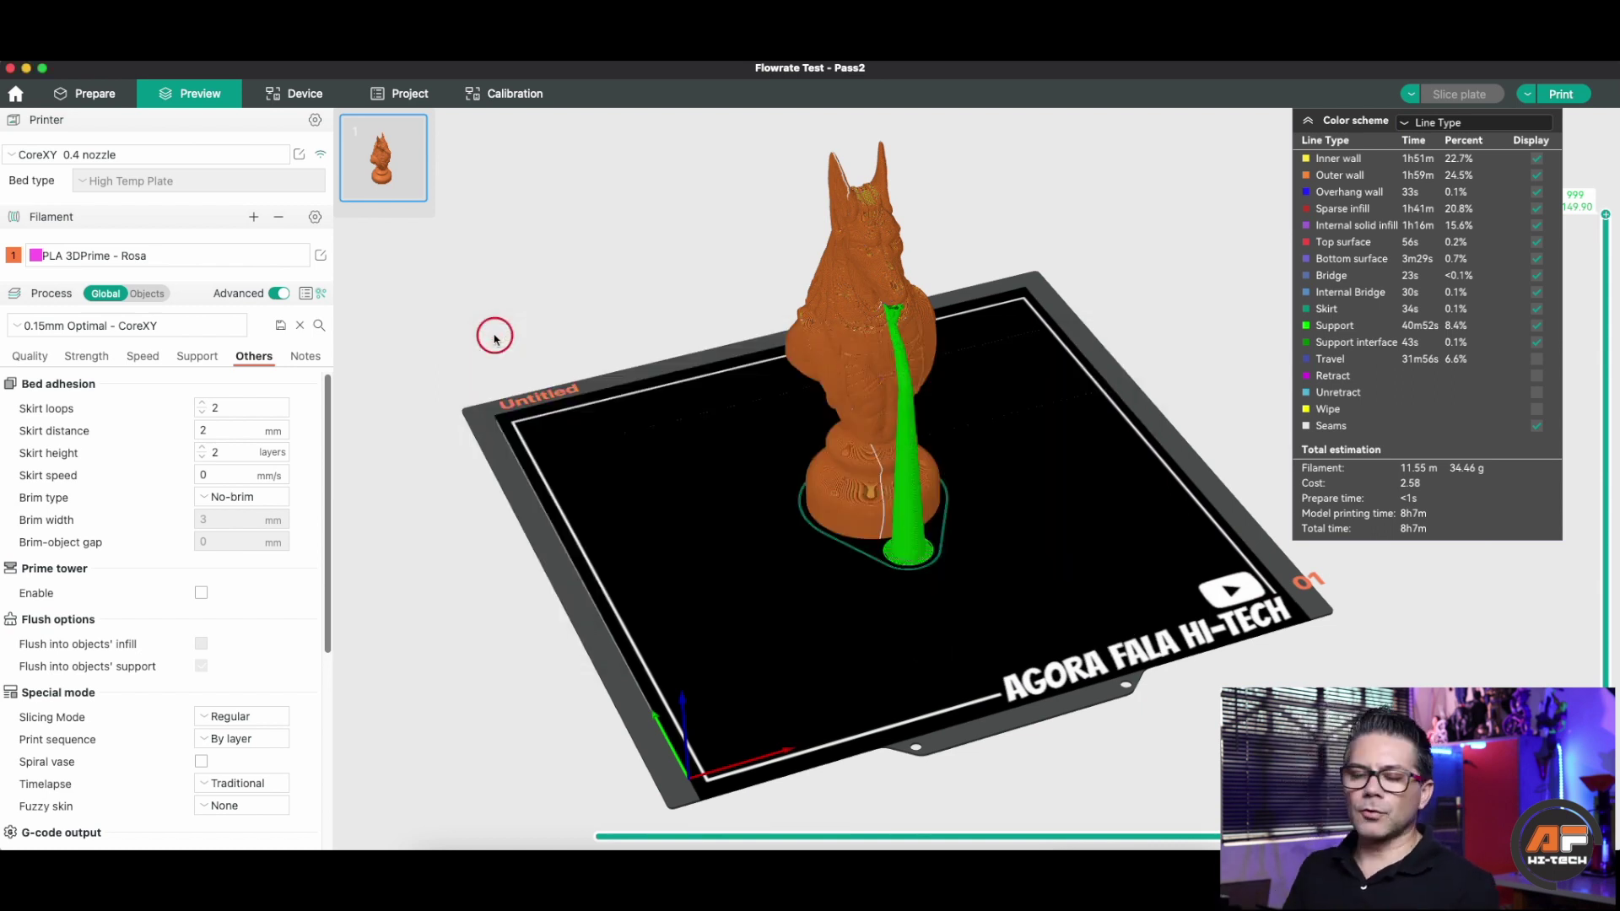